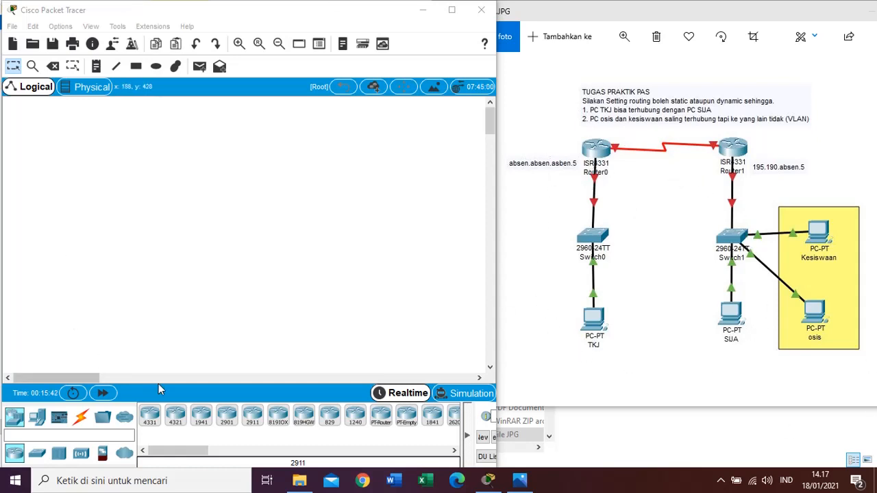
# Place two ISR4331 routers side by side in the upper part of the workspace
pyautogui.click(147, 419)
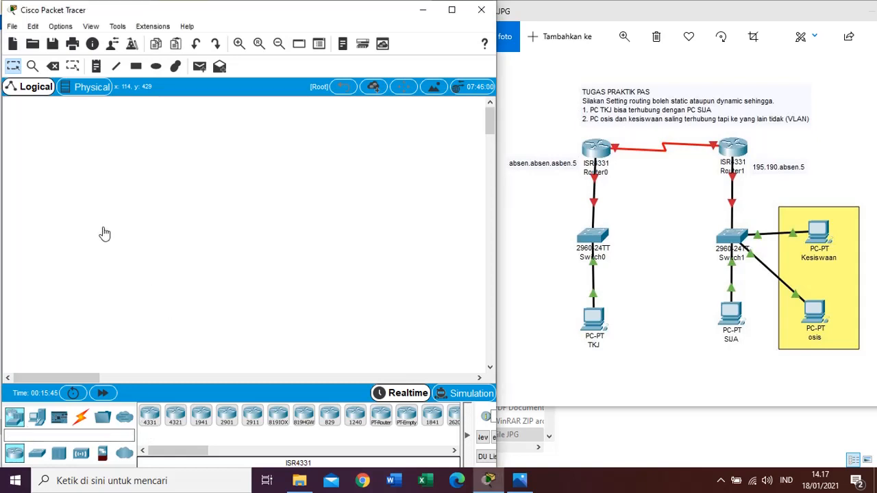
pyautogui.click(150, 415)
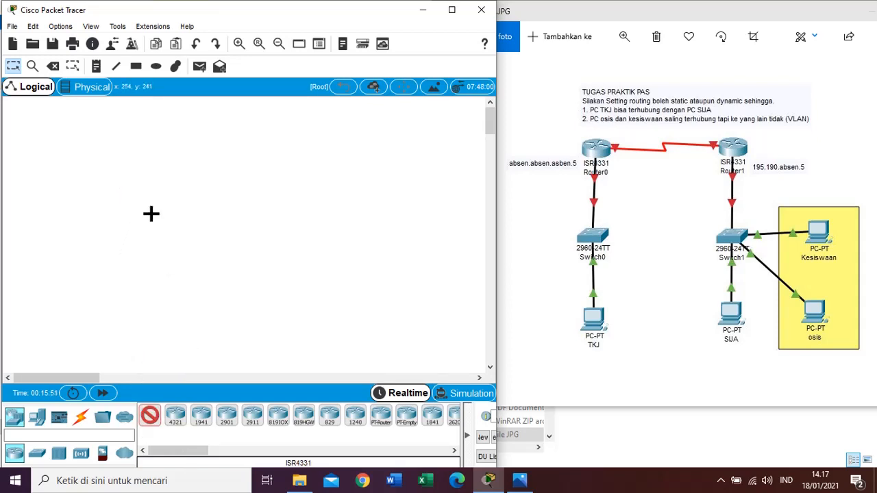
pyautogui.click(113, 152)
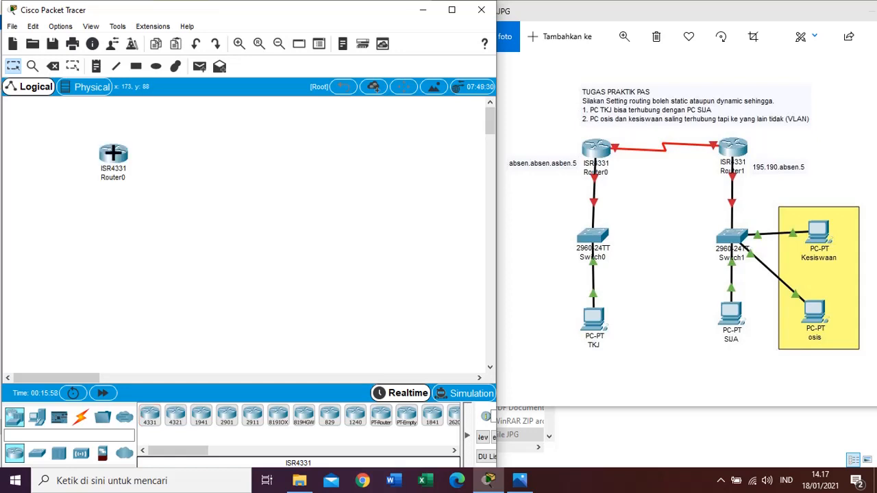
pyautogui.click(149, 416)
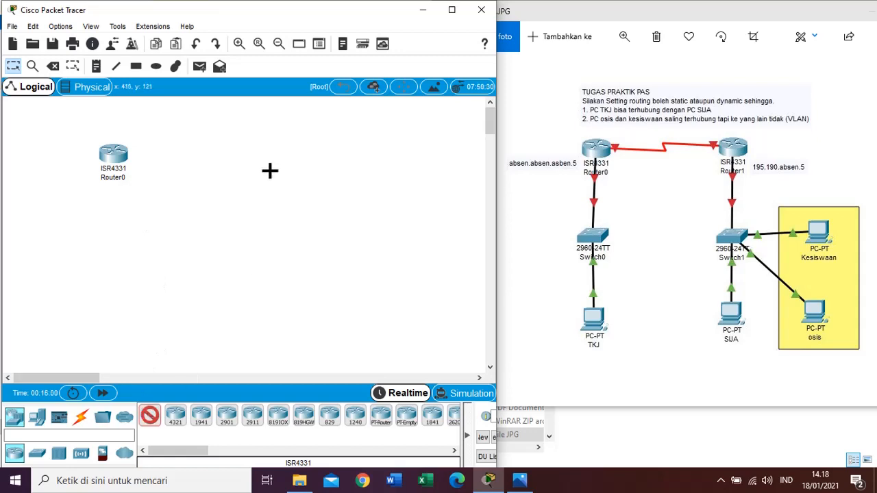
pyautogui.click(258, 153)
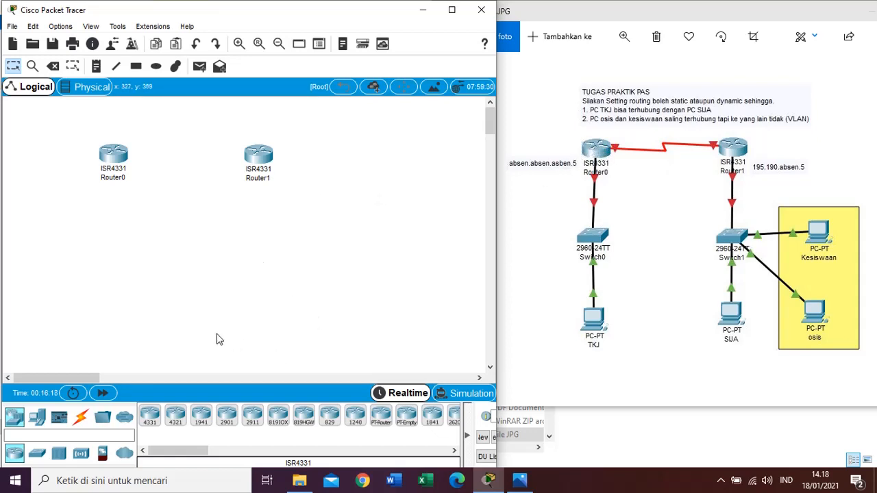
# Try to attach a Serial DTE cable to Router0's GigabitEthernet0/0/0 port
pyautogui.click(81, 419)
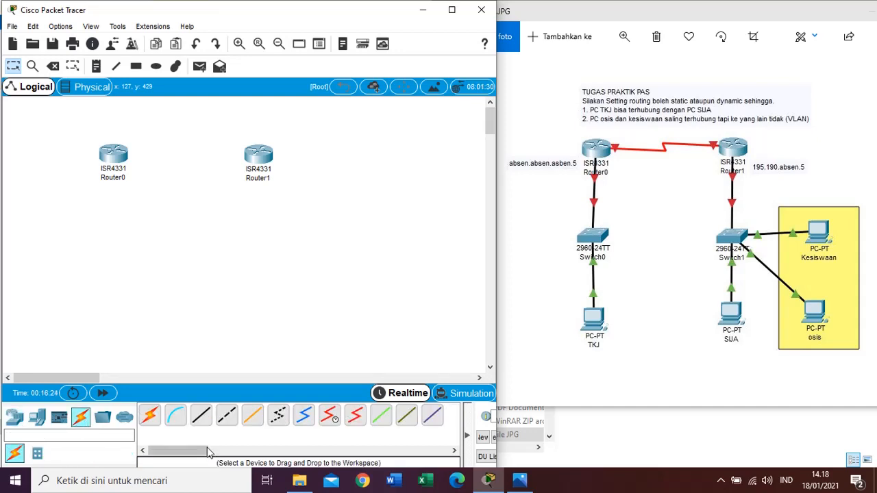
pyautogui.click(363, 423)
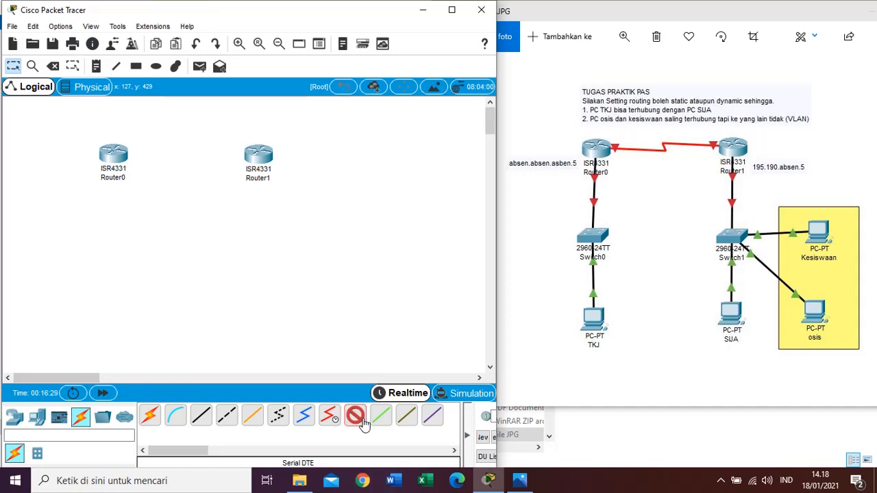
pyautogui.click(121, 156)
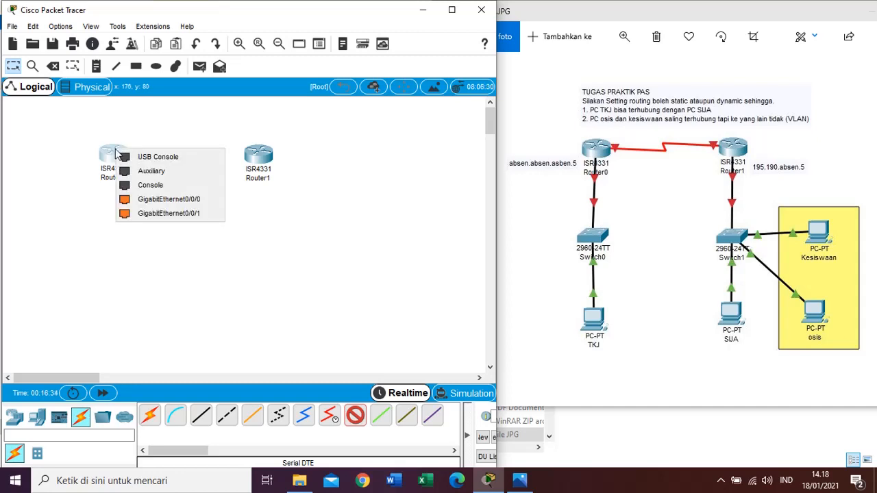
pyautogui.click(164, 205)
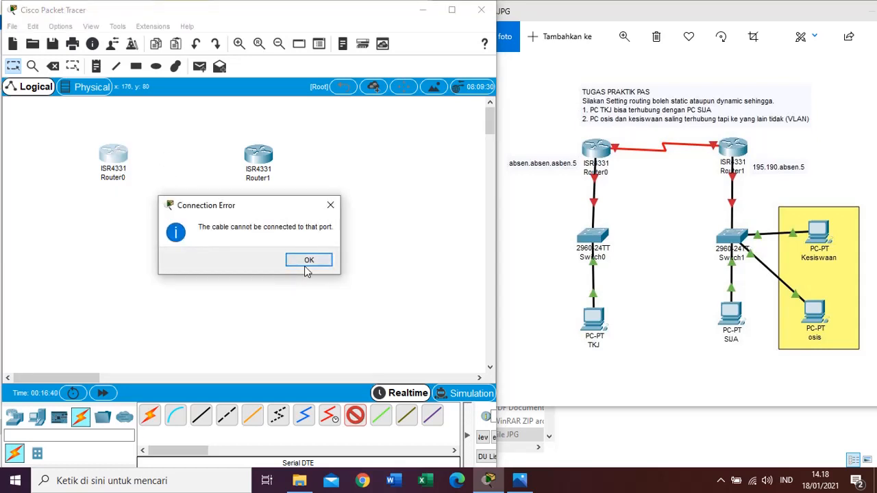
pyautogui.click(317, 259)
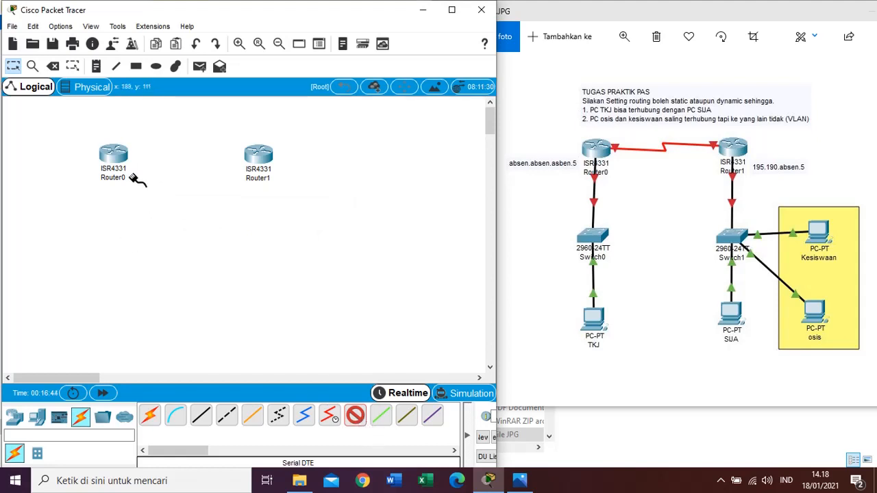
pyautogui.click(53, 66)
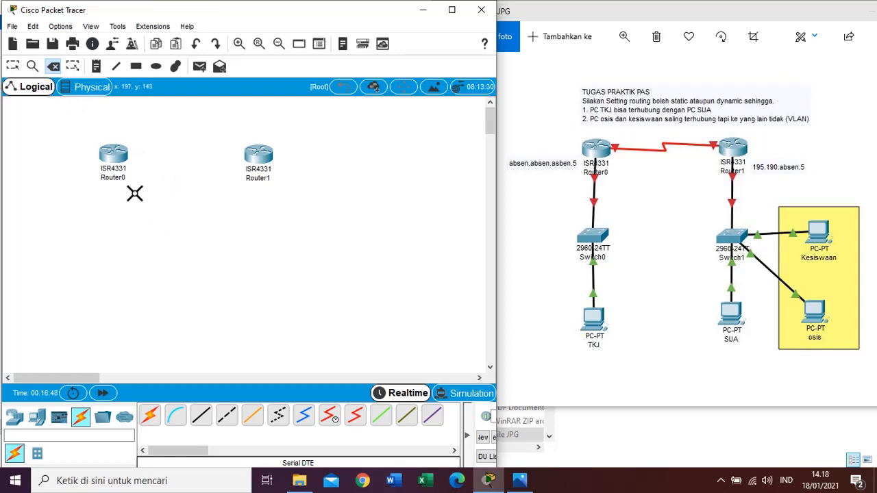
pyautogui.click(12, 72)
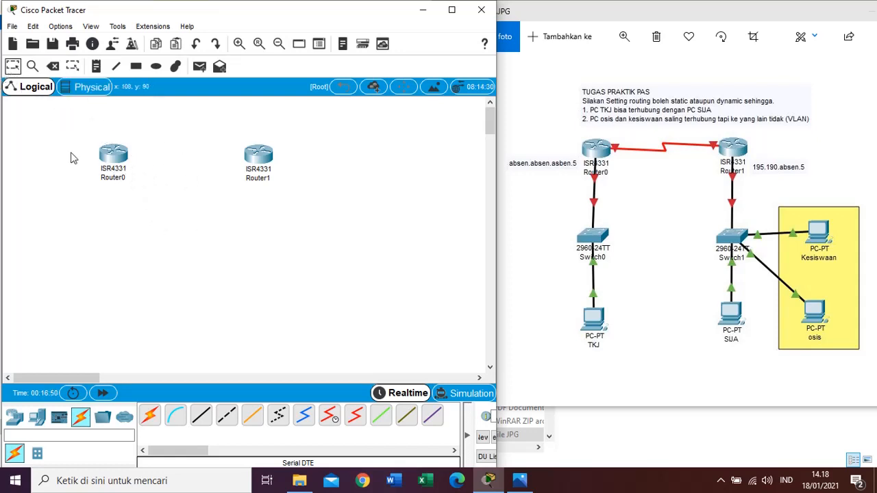
# Install a NIM-2T module in Router0's first empty NIM slot, powering the router off for the installation and back on
pyautogui.click(111, 152)
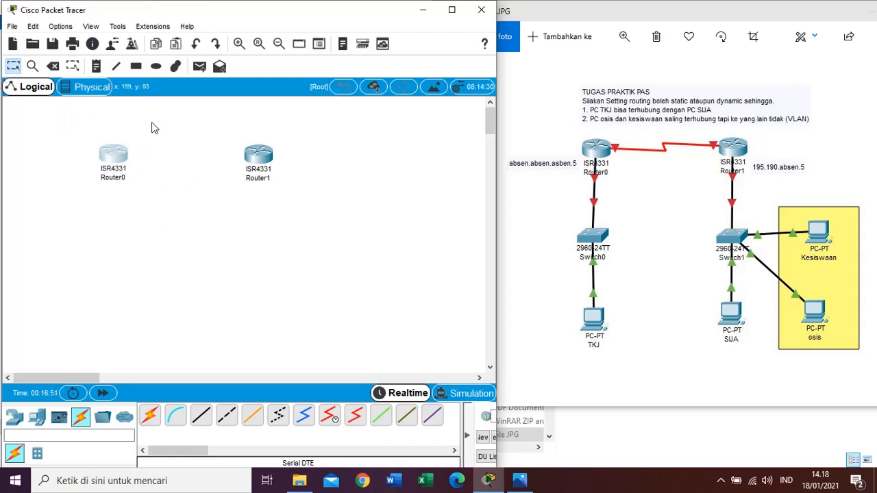
pyautogui.click(107, 155)
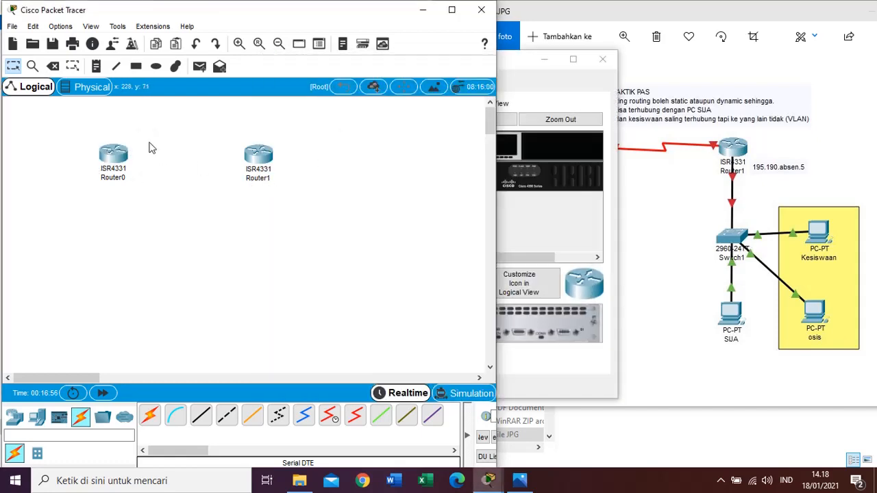
pyautogui.click(112, 153)
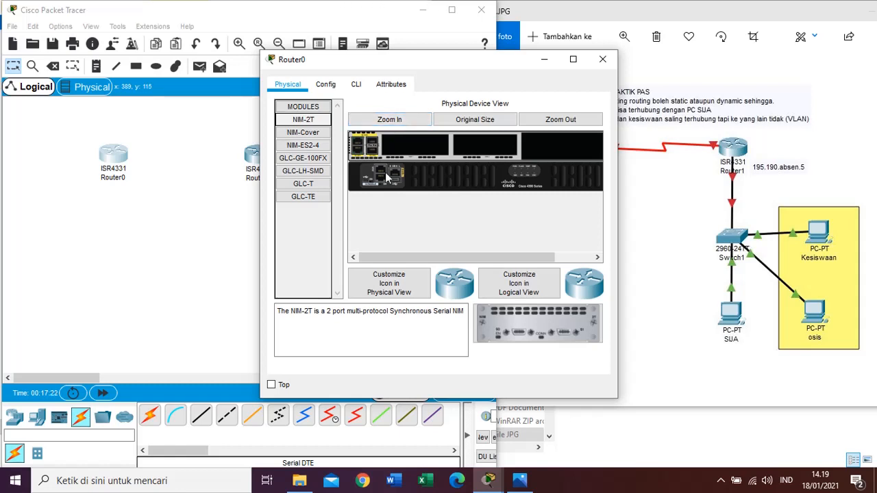
pyautogui.moveTo(524, 254); pyautogui.dragTo(583, 249)
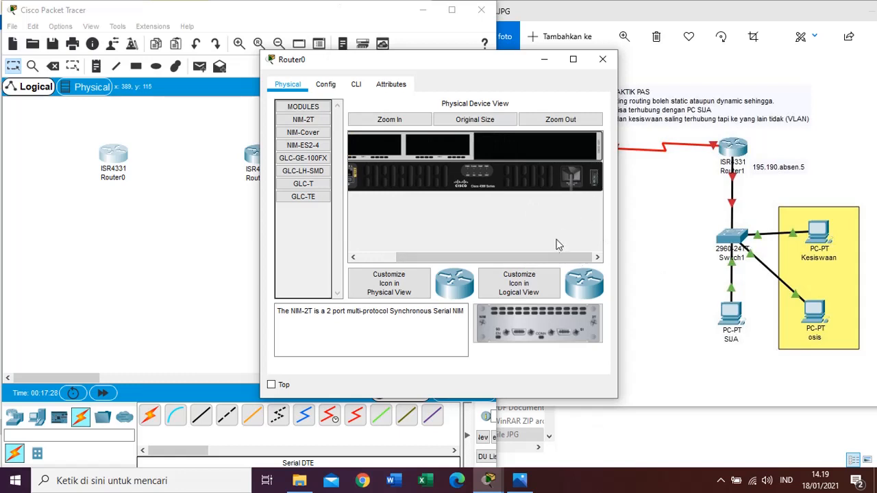
pyautogui.moveTo(552, 259); pyautogui.dragTo(515, 259)
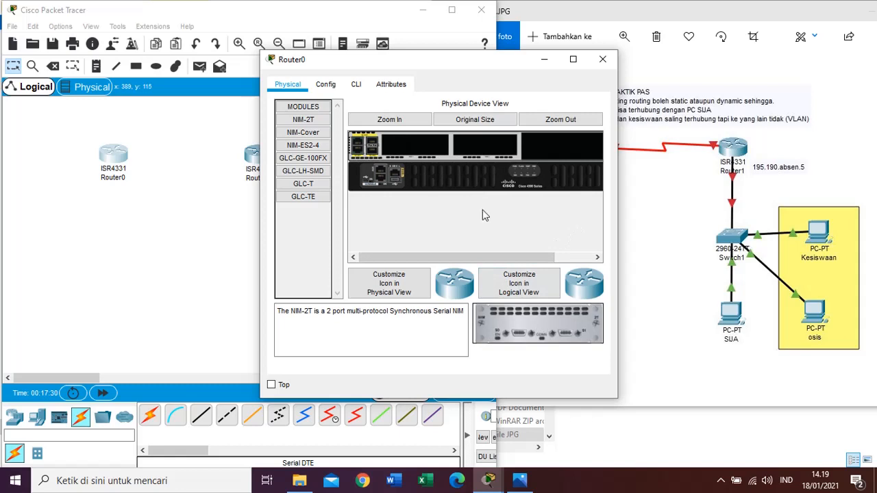
pyautogui.moveTo(417, 143); pyautogui.dragTo(418, 144)
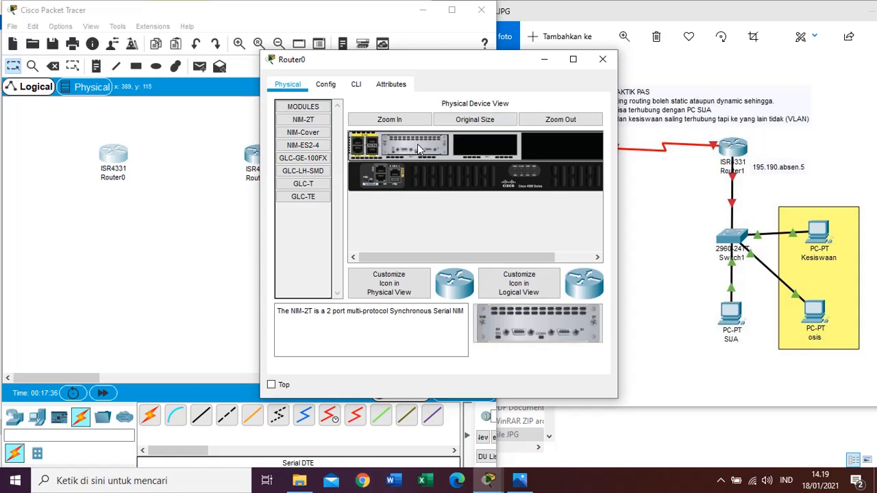
pyautogui.moveTo(482, 256); pyautogui.dragTo(592, 268)
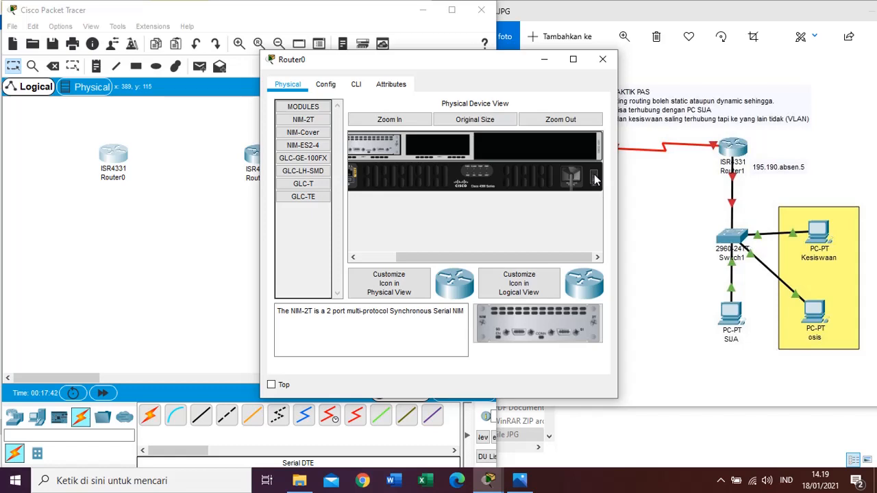
pyautogui.click(603, 60)
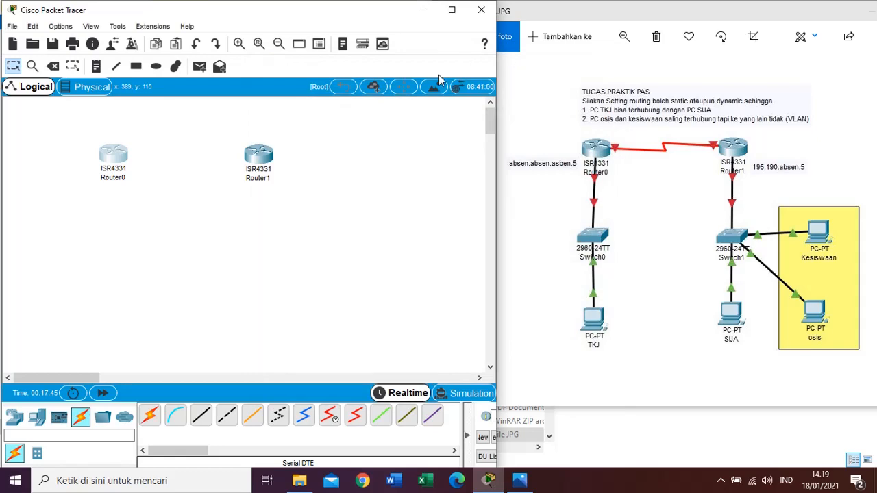
# Install a NIM-2T module in Router1's first empty NIM slot, powering the router off for the installation and back on
pyautogui.click(256, 159)
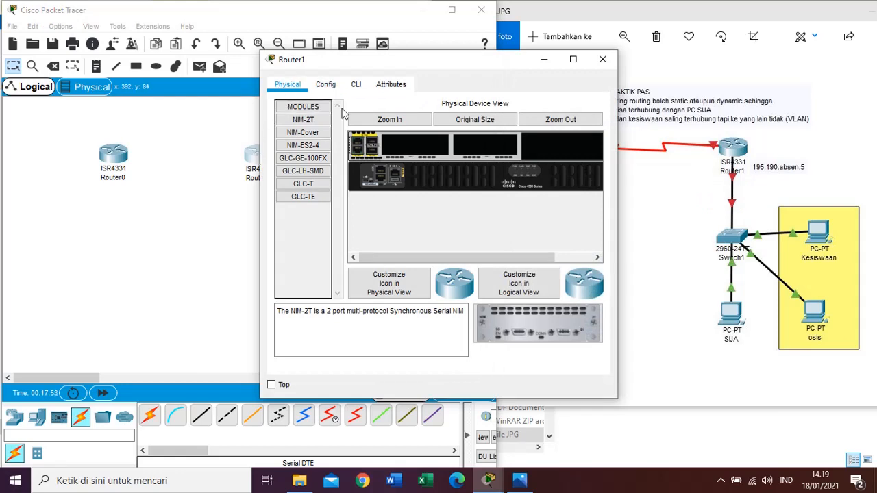
pyautogui.moveTo(492, 257); pyautogui.dragTo(528, 255)
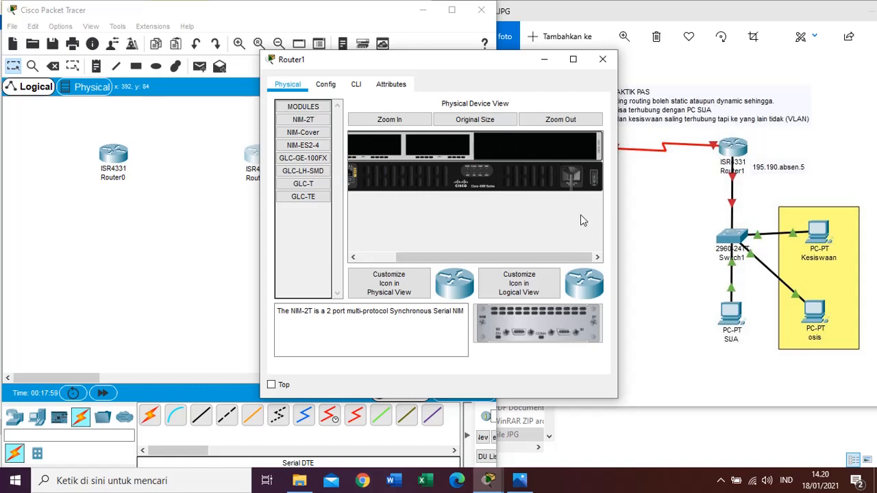
pyautogui.moveTo(507, 252); pyautogui.dragTo(469, 253)
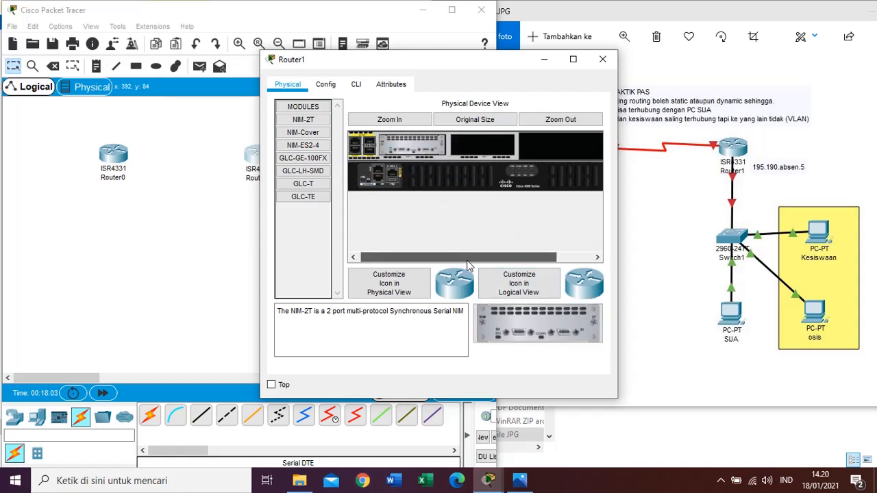
pyautogui.moveTo(465, 257); pyautogui.dragTo(565, 263)
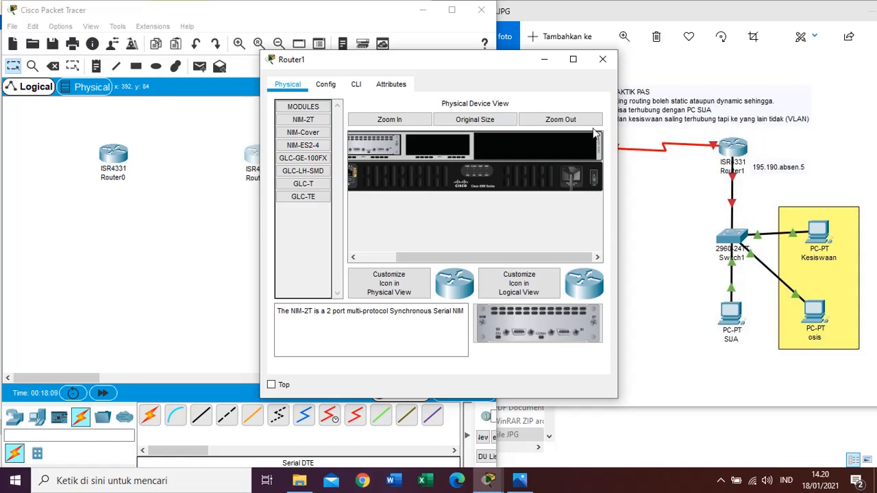
pyautogui.click(603, 59)
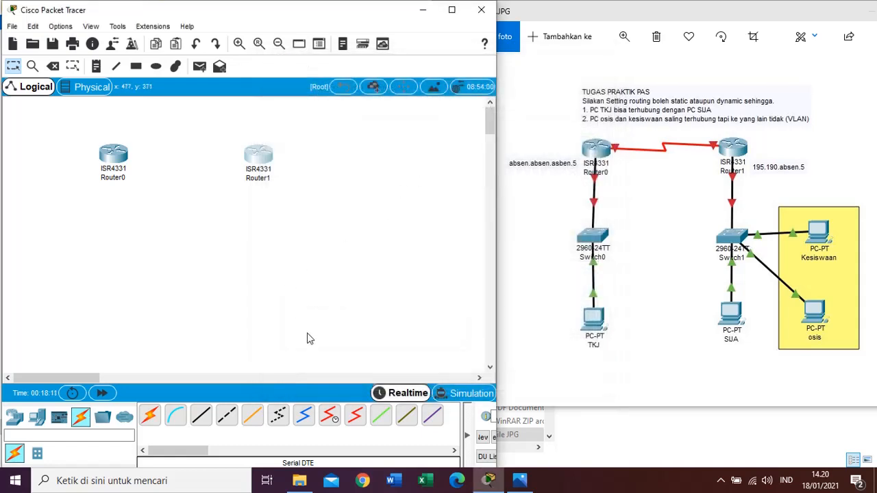
# Connect Router0's Serial0/1/0 port to Router1's Serial0/1/0 port with a Serial DTE cable
pyautogui.click(357, 418)
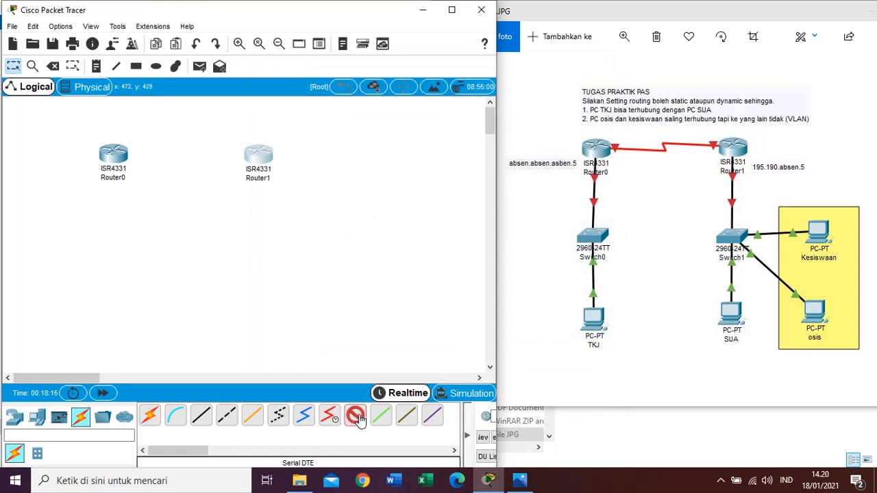
pyautogui.click(118, 152)
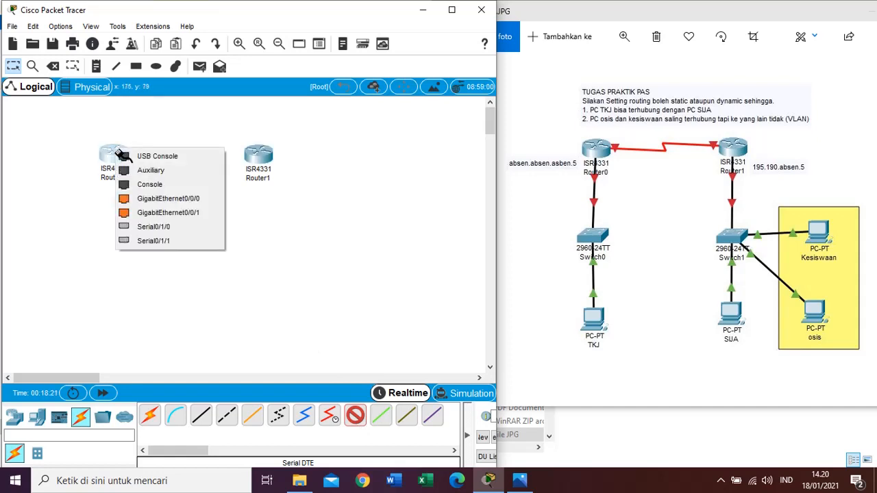
pyautogui.click(178, 229)
pyautogui.click(258, 159)
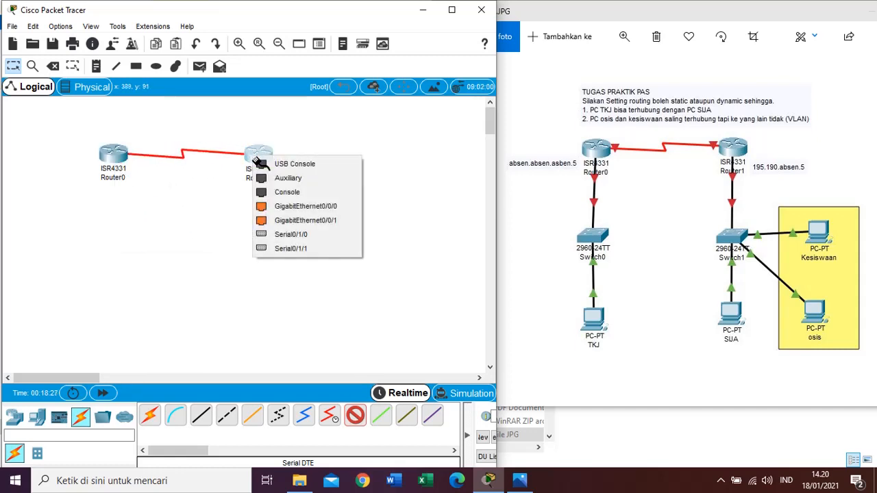
pyautogui.click(291, 235)
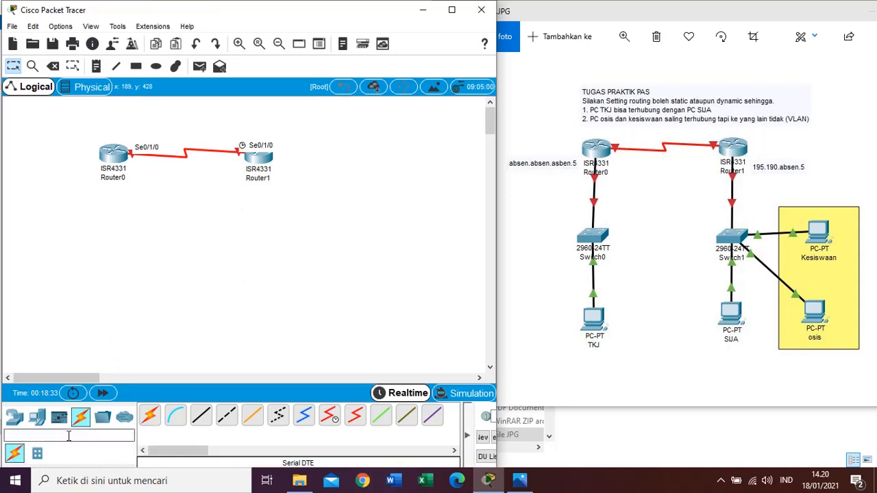
# Place two 2960-24TT switches, one below Router0 and one below Router1
pyautogui.click(14, 418)
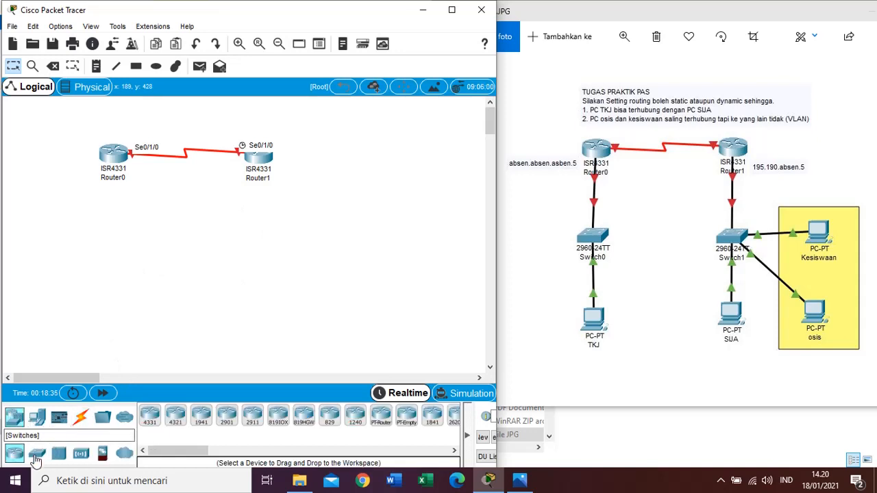
pyautogui.click(37, 454)
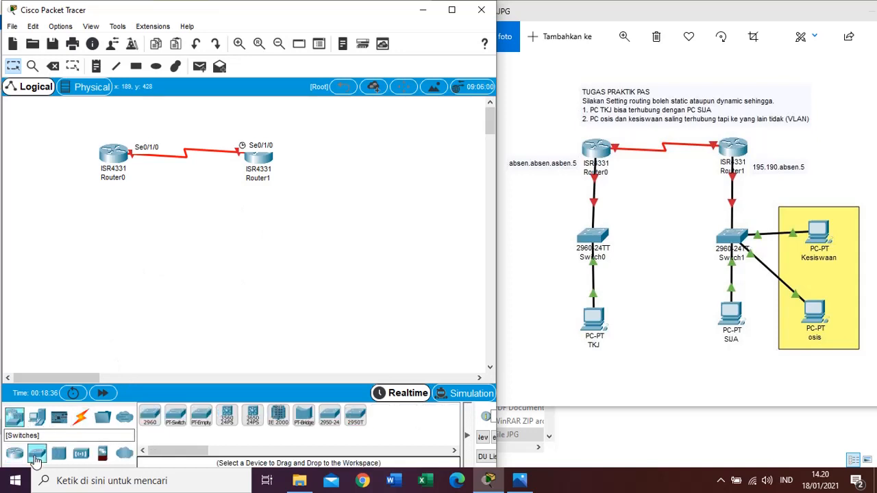
pyautogui.click(151, 418)
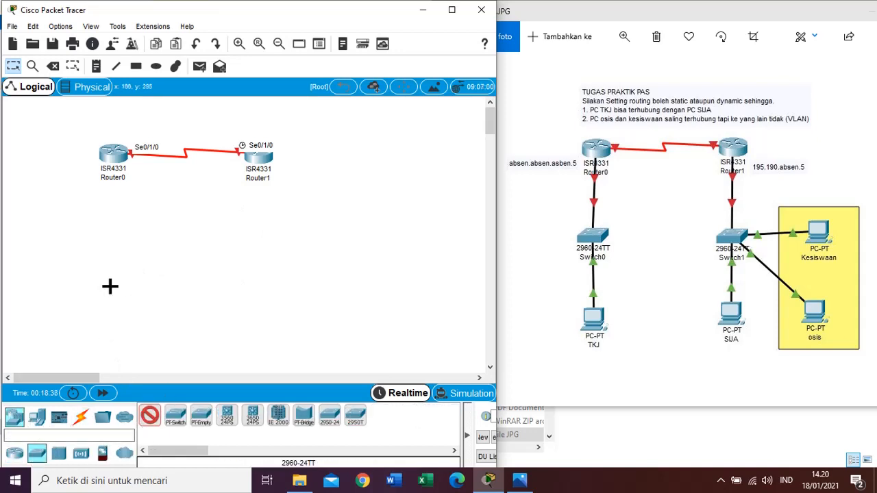
pyautogui.click(112, 238)
pyautogui.click(112, 238)
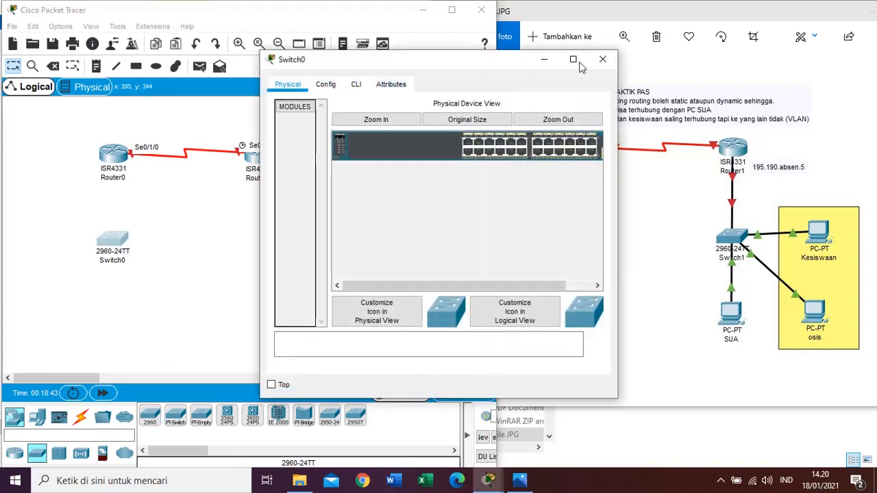
pyautogui.click(601, 61)
pyautogui.click(150, 415)
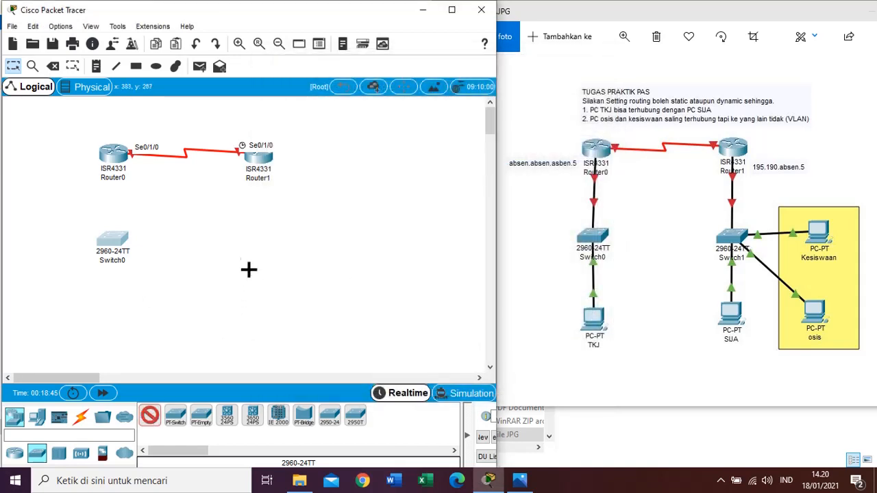
pyautogui.click(258, 234)
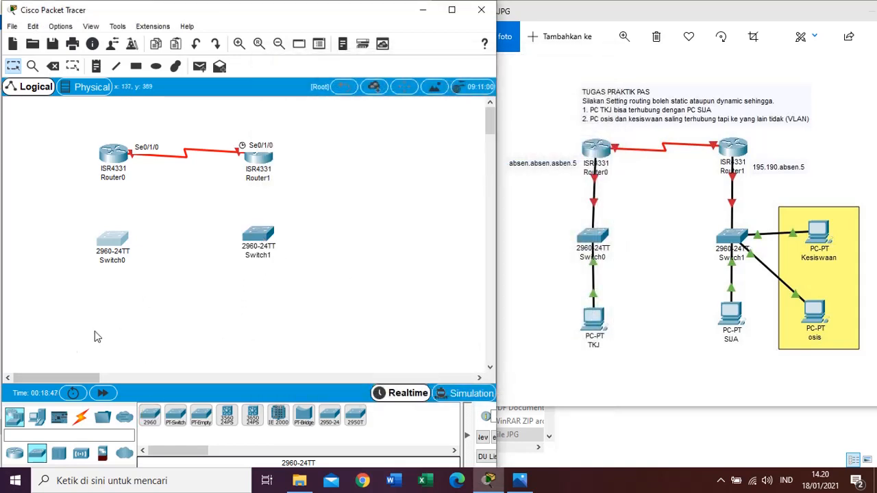
# Place four PCs: one below Switch0, one below Switch1 and two stacked to the right of Switch1
pyautogui.click(38, 421)
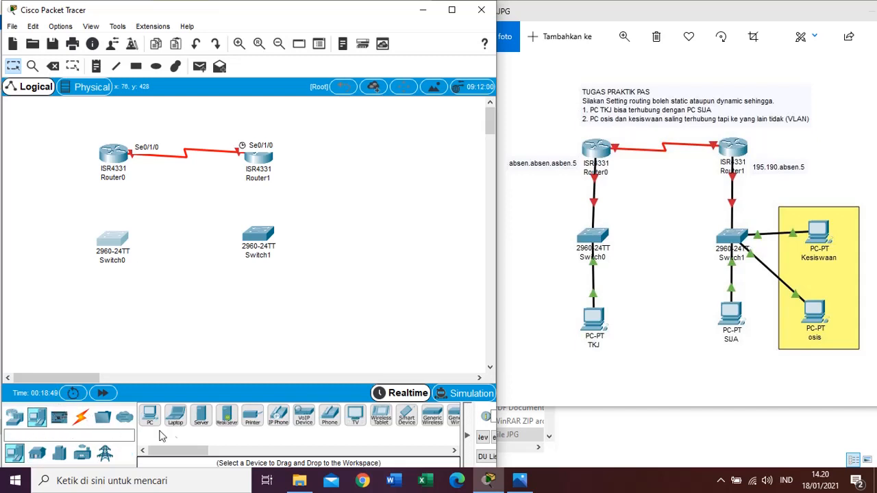
pyautogui.click(150, 417)
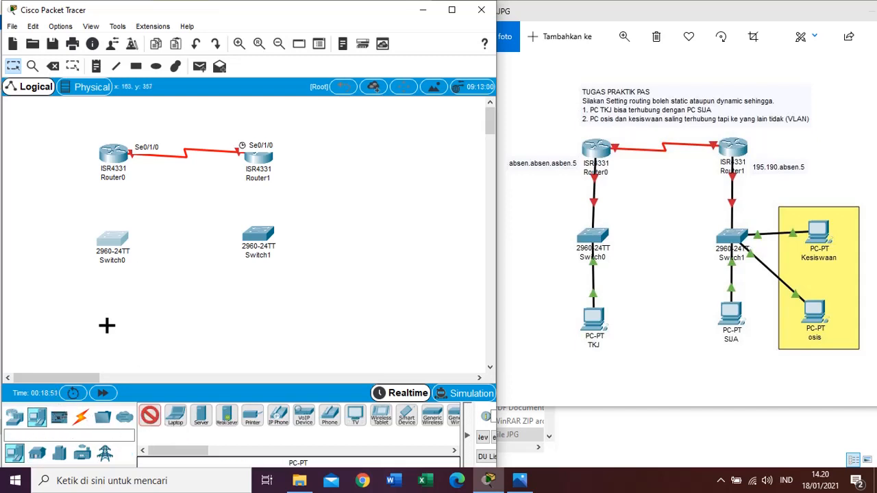
pyautogui.click(108, 326)
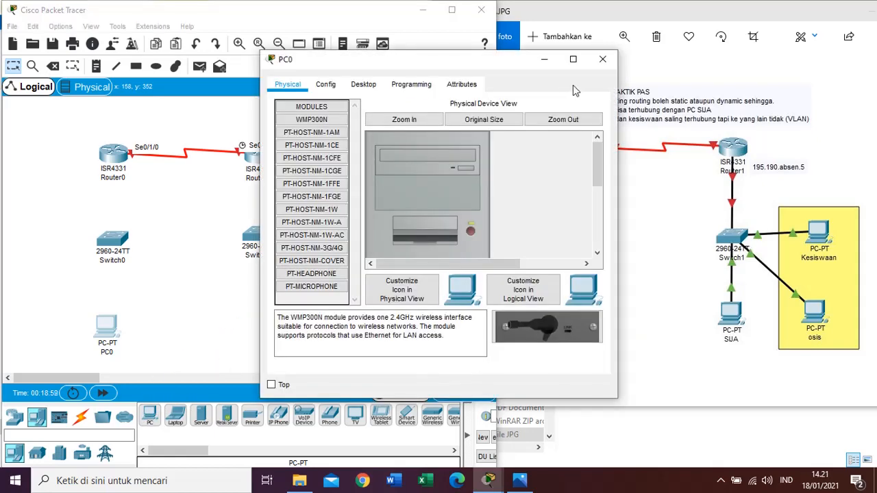
pyautogui.click(602, 62)
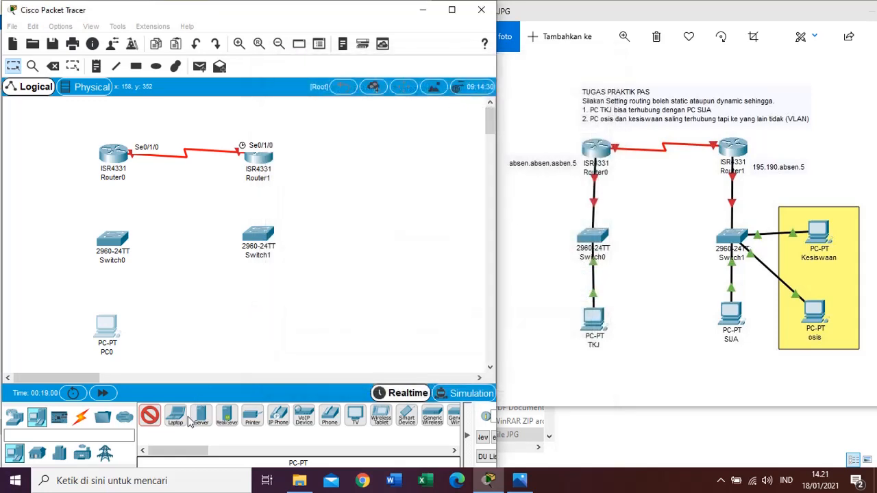
pyautogui.click(258, 322)
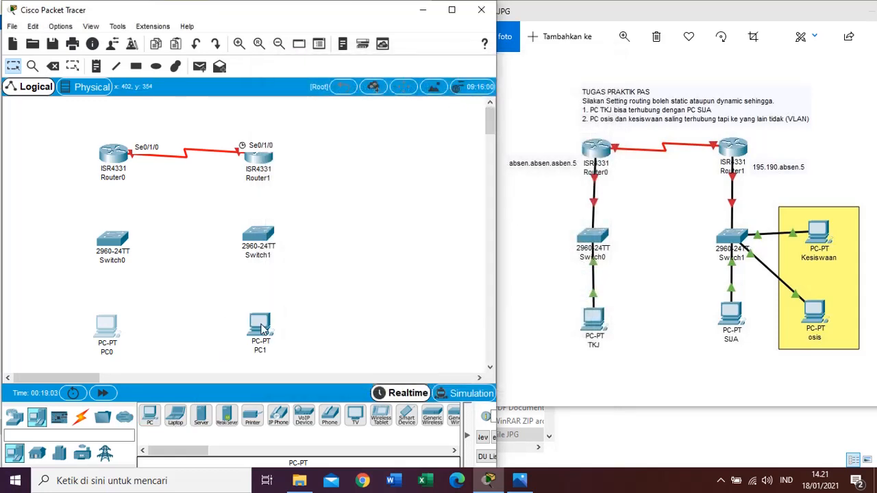
pyautogui.click(352, 303)
pyautogui.click(150, 418)
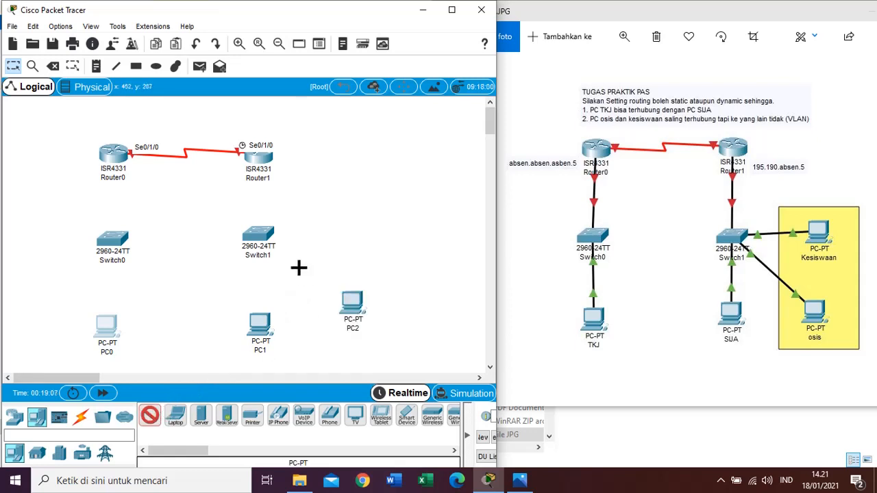
pyautogui.click(350, 230)
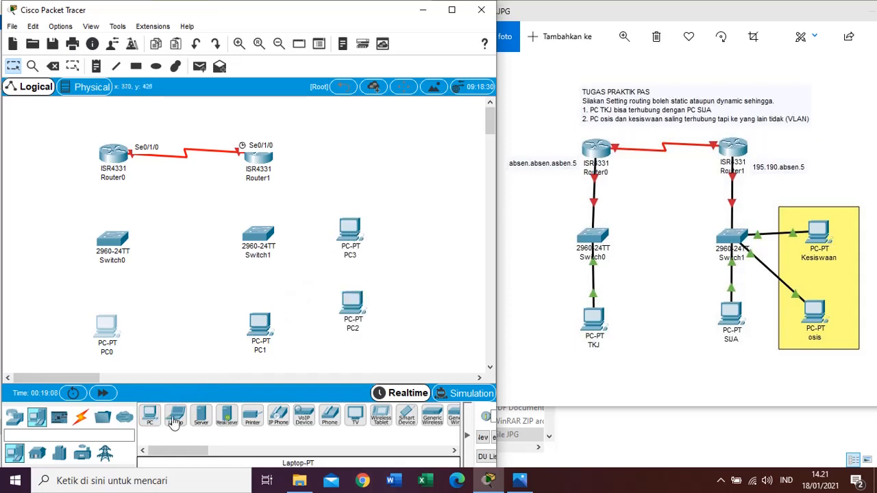
# Connect Router0's GigabitEthernet0/0/0 port to Switch0's FastEthernet0/1 port with a Copper Straight-Through cable
pyautogui.click(80, 417)
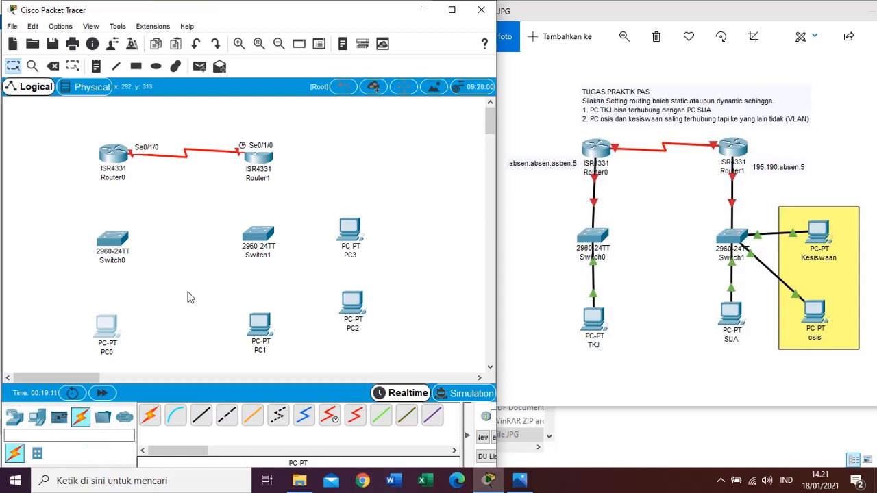
pyautogui.click(204, 416)
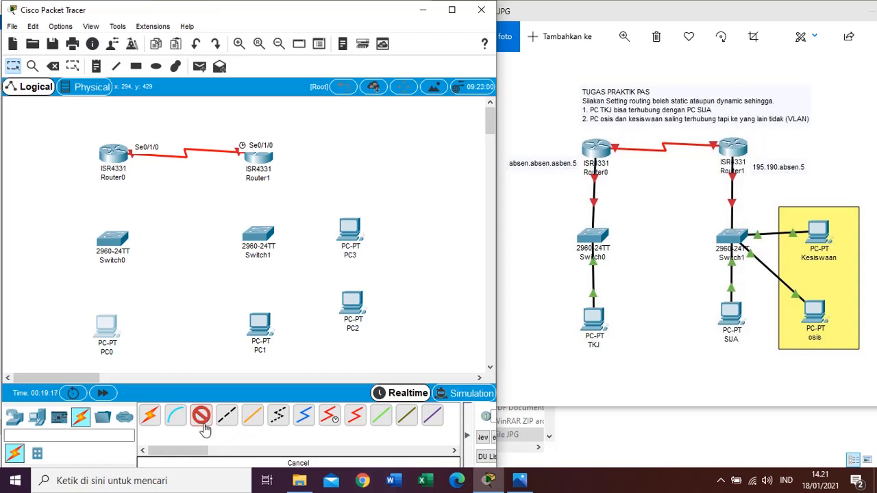
pyautogui.click(116, 155)
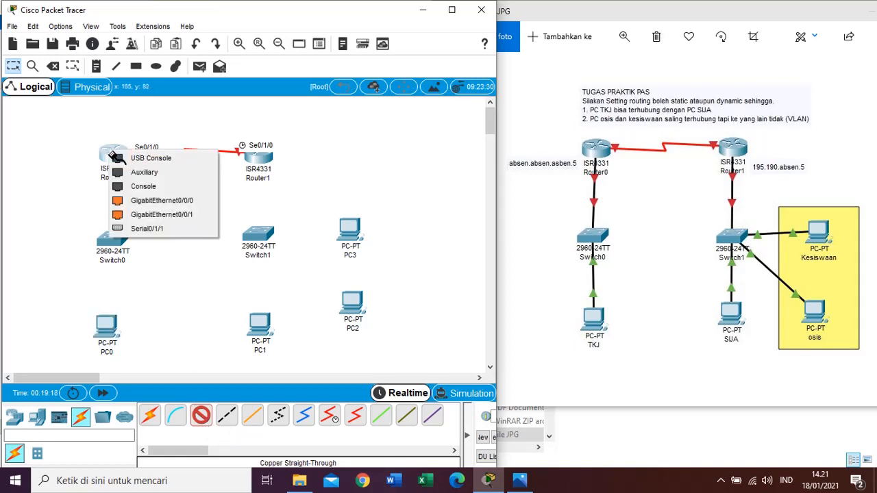
pyautogui.click(163, 200)
pyautogui.click(112, 238)
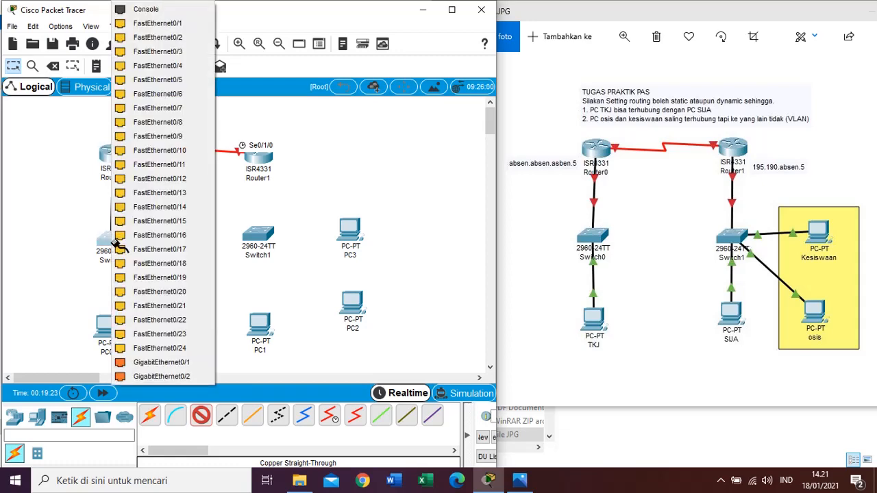
pyautogui.click(158, 30)
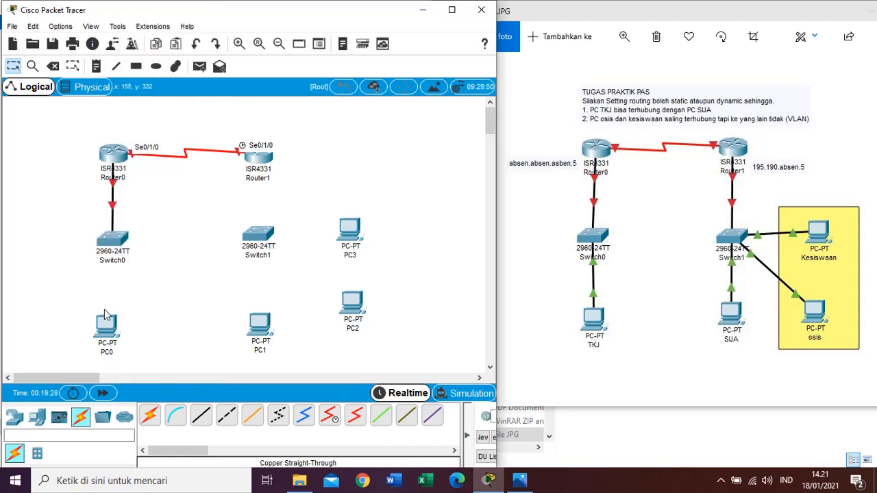
# Connect Switch0's FastEthernet0/2 port to PC0's FastEthernet0 port with a Copper Straight-Through cable
pyautogui.click(200, 416)
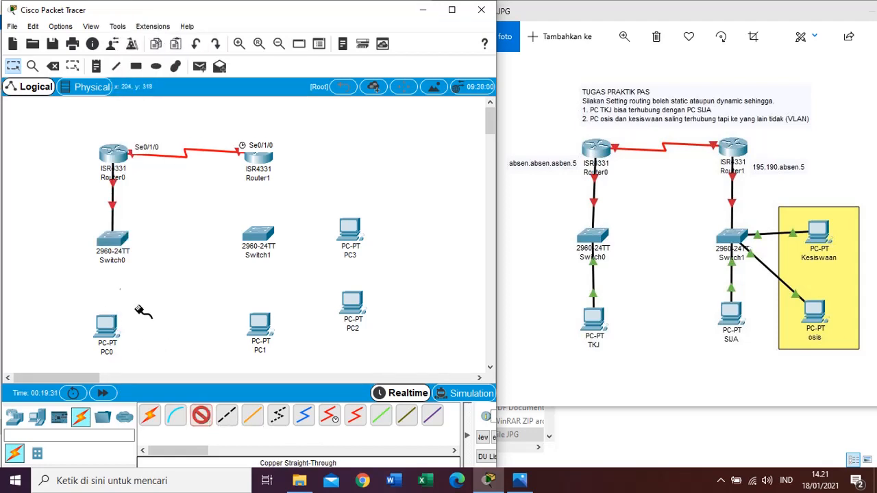
pyautogui.click(110, 247)
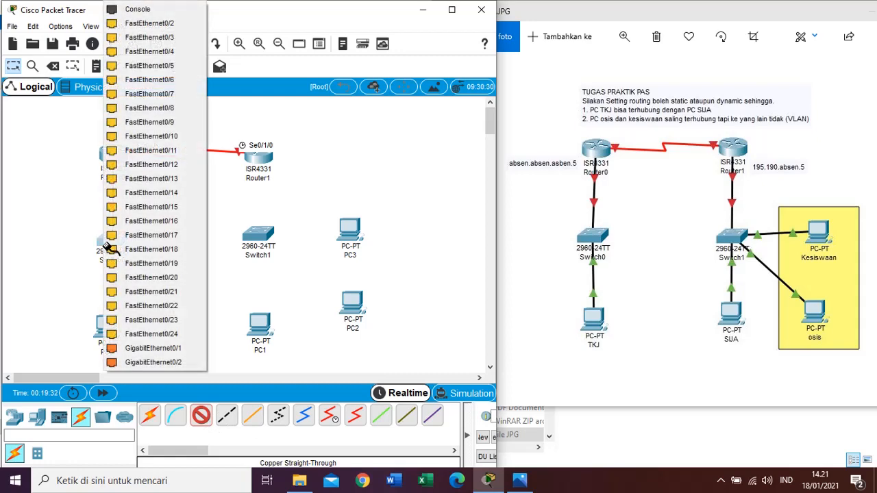
pyautogui.click(144, 26)
pyautogui.click(113, 324)
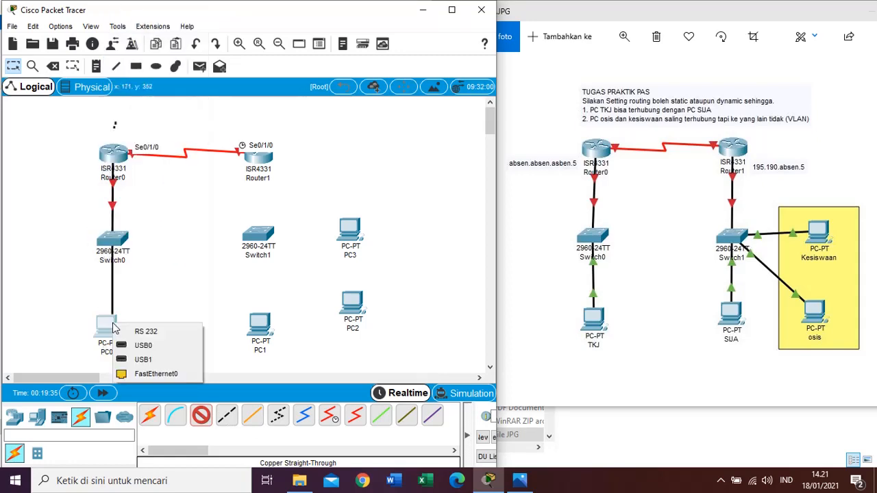
pyautogui.click(152, 376)
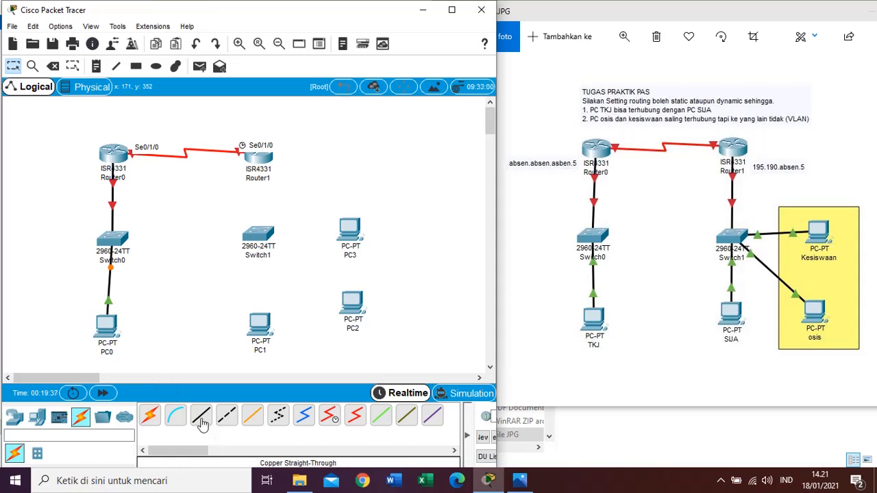
# Connect Router1's GigabitEthernet0/0/0 port to Switch1's FastEthernet0/1 port with a Copper Straight-Through cable
pyautogui.click(259, 161)
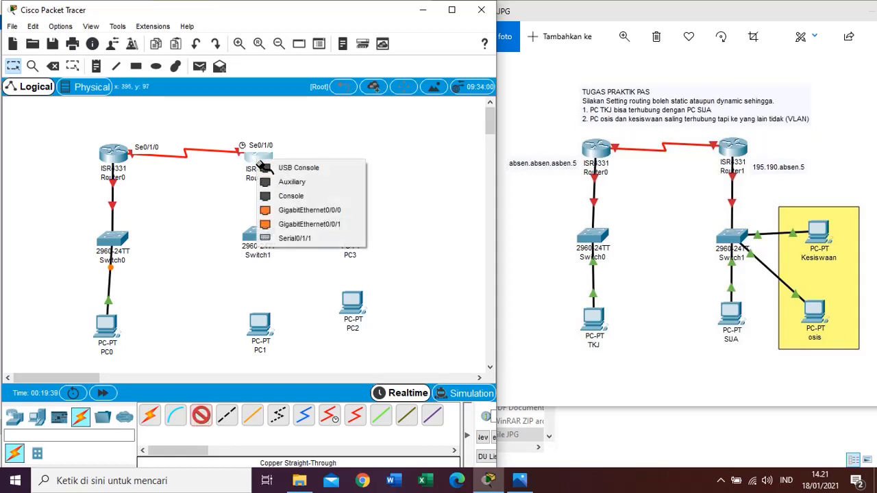
pyautogui.click(290, 212)
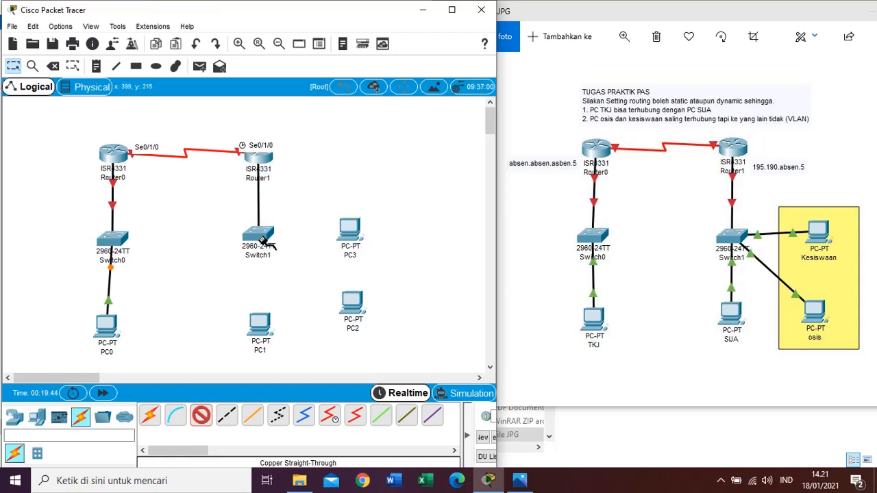
pyautogui.click(261, 233)
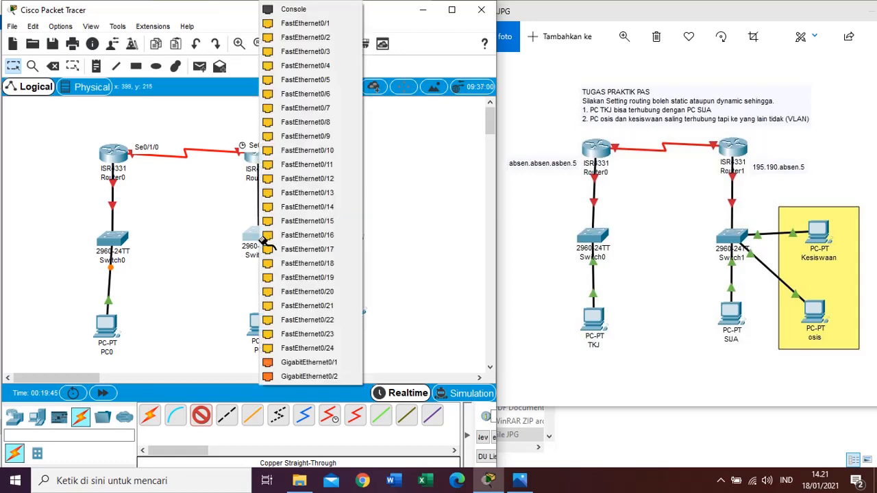
pyautogui.click(299, 24)
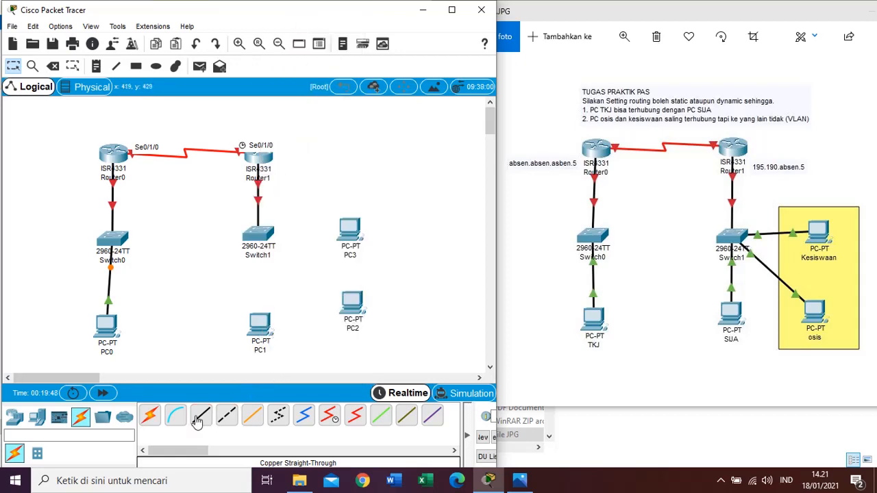
# Connect Switch1's FastEthernet0/2 port to PC1's FastEthernet0 port with a Copper Straight-Through cable
pyautogui.click(259, 236)
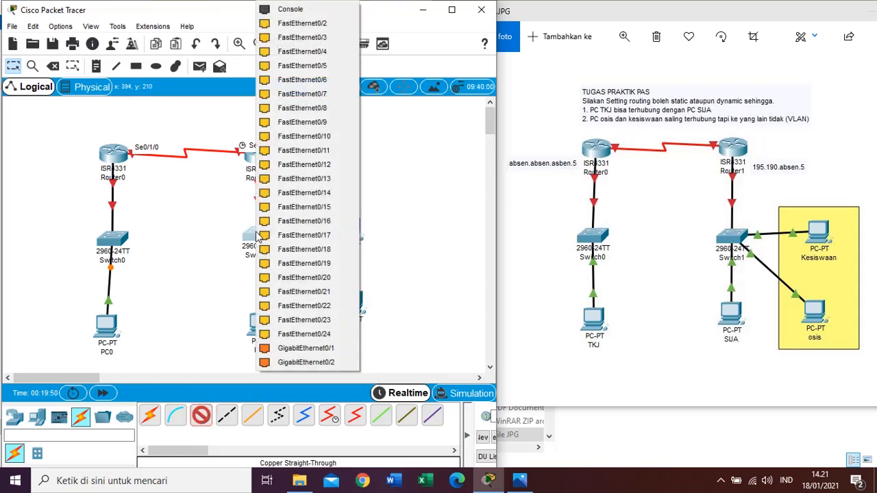
pyautogui.click(290, 23)
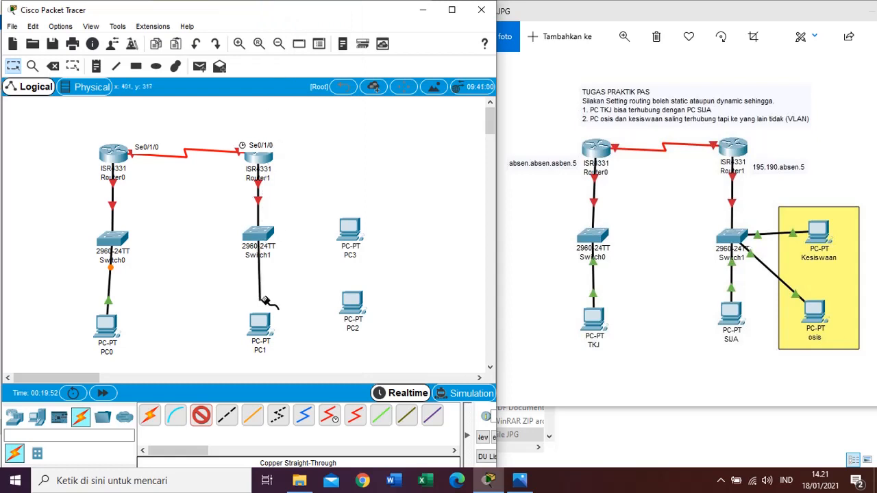
pyautogui.click(261, 322)
pyautogui.click(285, 364)
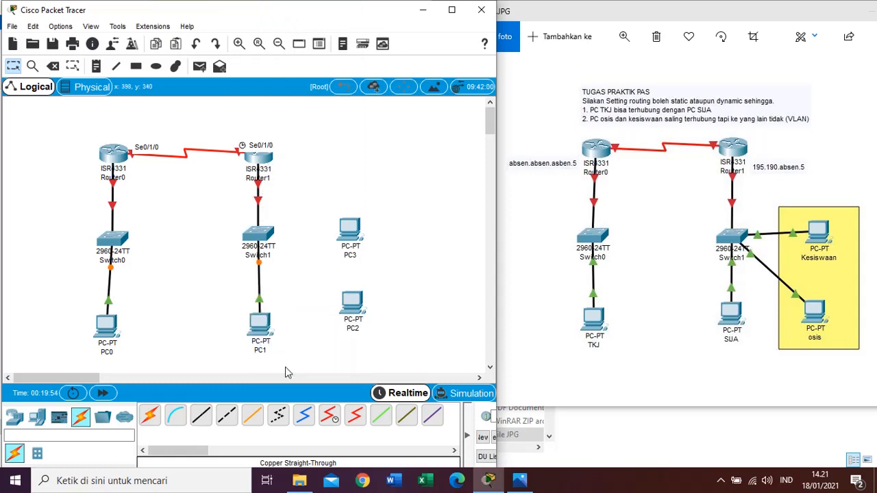
# Connect Switch1's FastEthernet0/3 port to PC3's FastEthernet0 port with a Copper Straight-Through cable
pyautogui.click(200, 418)
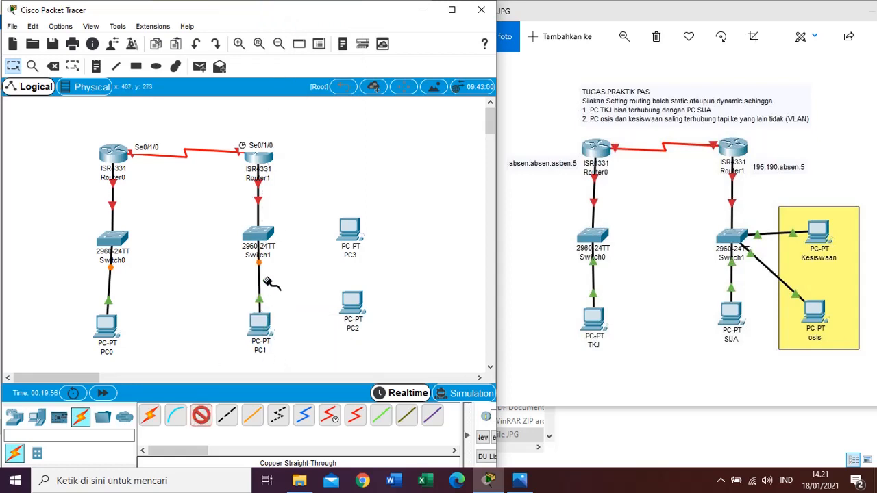
pyautogui.click(267, 234)
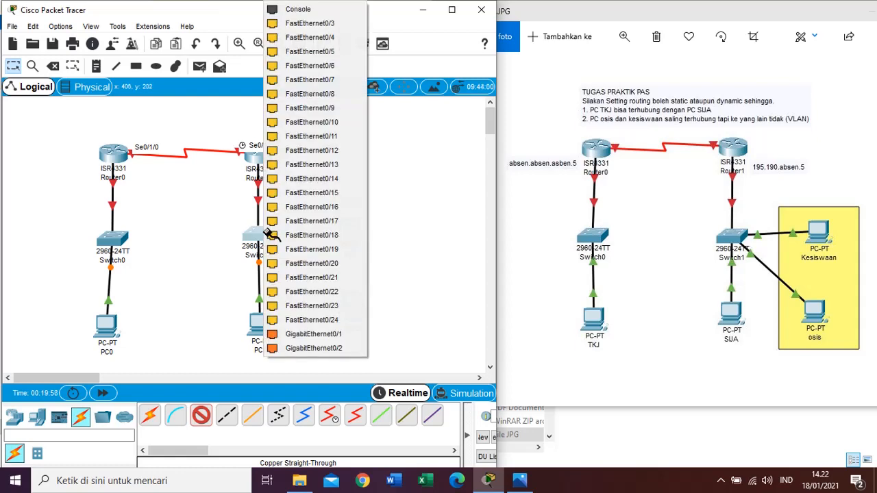
pyautogui.click(292, 26)
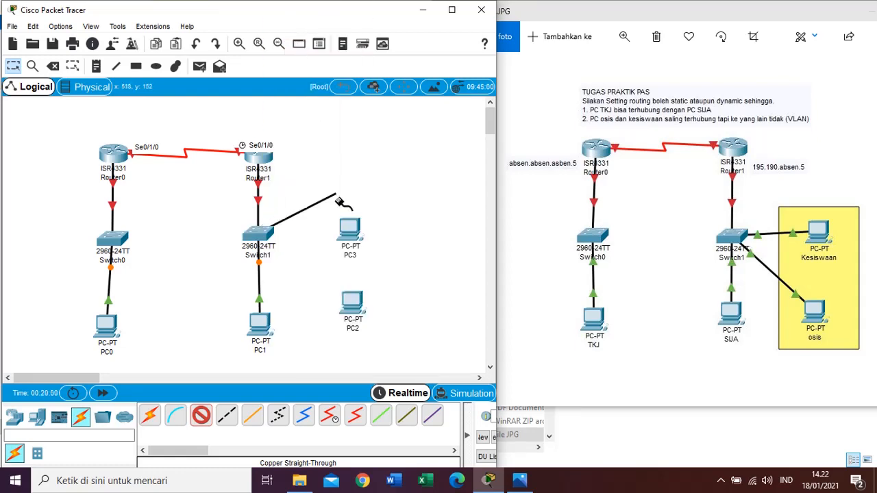
pyautogui.click(348, 231)
pyautogui.click(376, 288)
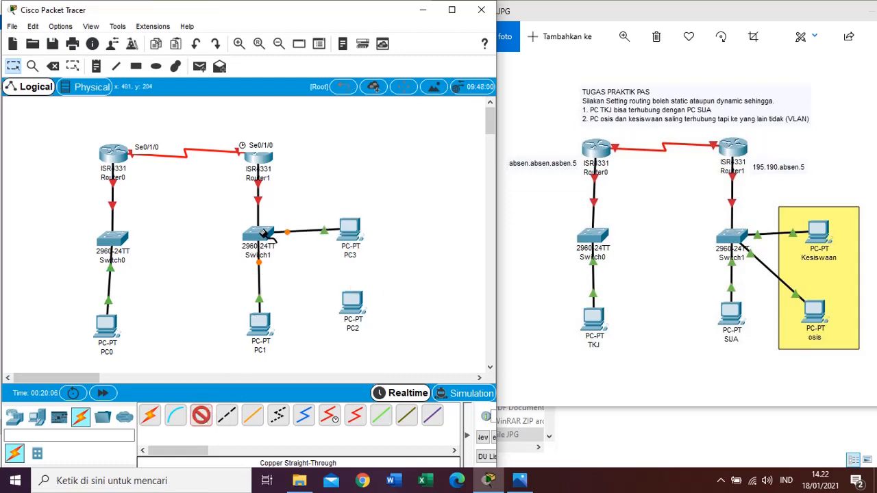
# Connect Switch1's FastEthernet0/4 port to PC2's FastEthernet0 port with a Copper Straight-Through cable
pyautogui.click(261, 234)
pyautogui.click(319, 30)
pyautogui.click(353, 306)
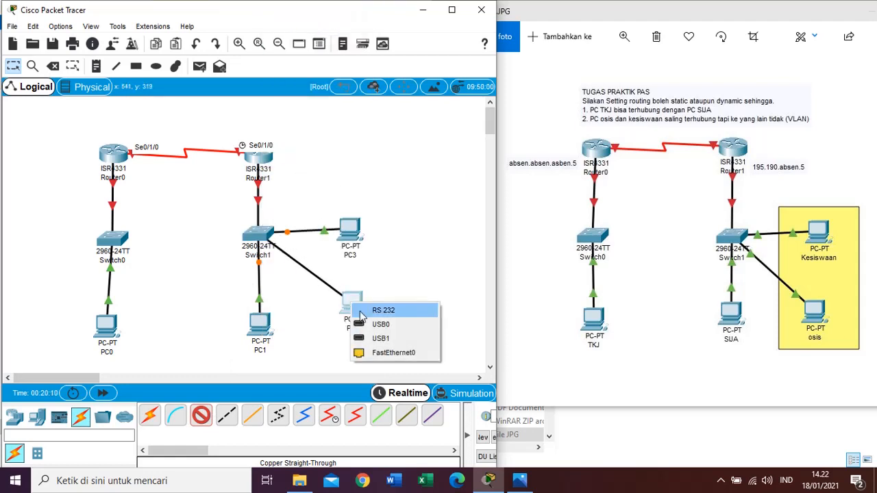
pyautogui.click(391, 353)
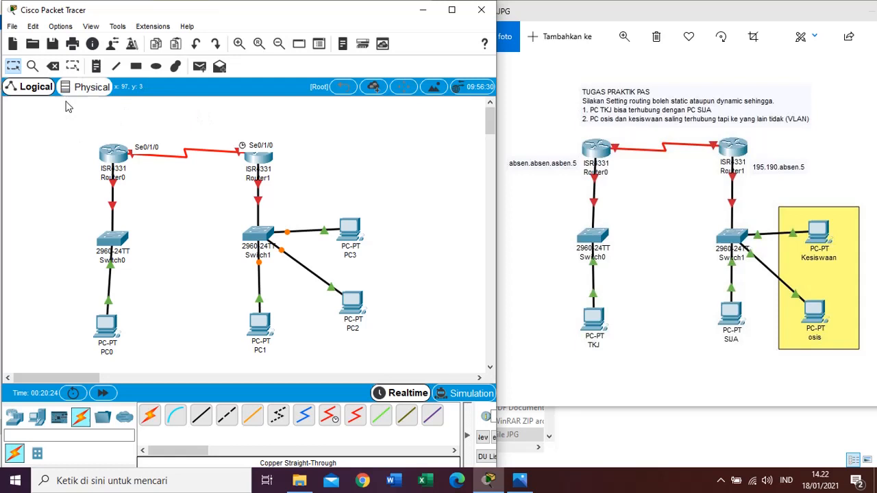
# Enable Always Show Port Labels in Logical Workspace in the preferences and close them
pyautogui.click(32, 26)
pyautogui.moveTo(48, 29)
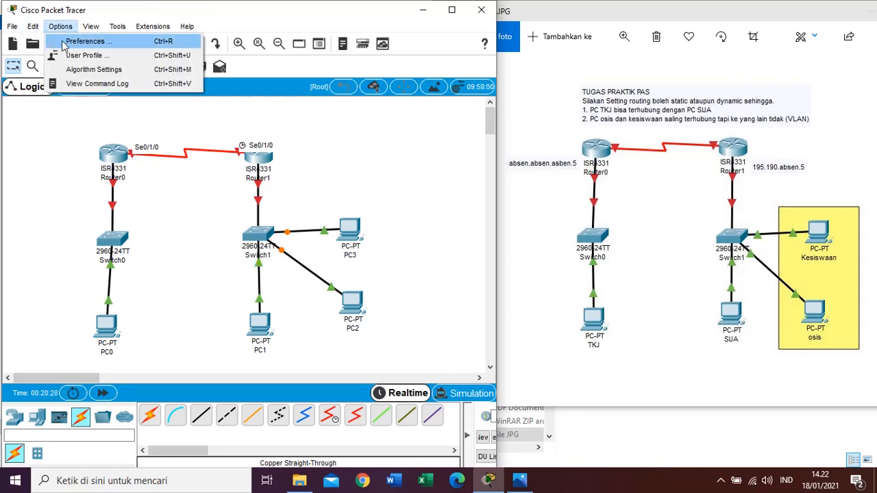
pyautogui.click(63, 43)
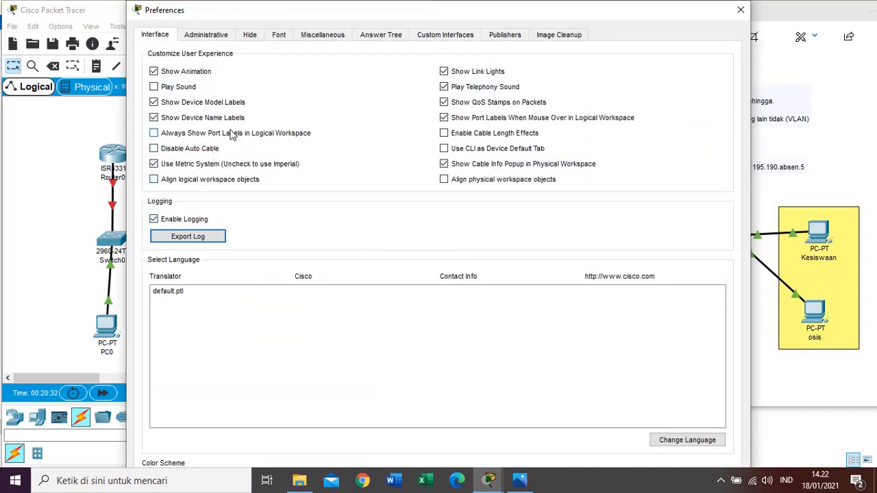
pyautogui.click(218, 134)
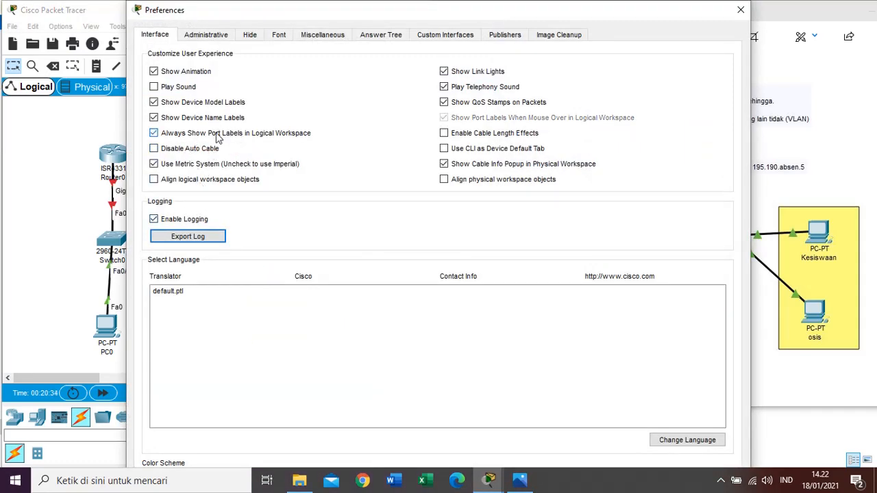
pyautogui.click(741, 10)
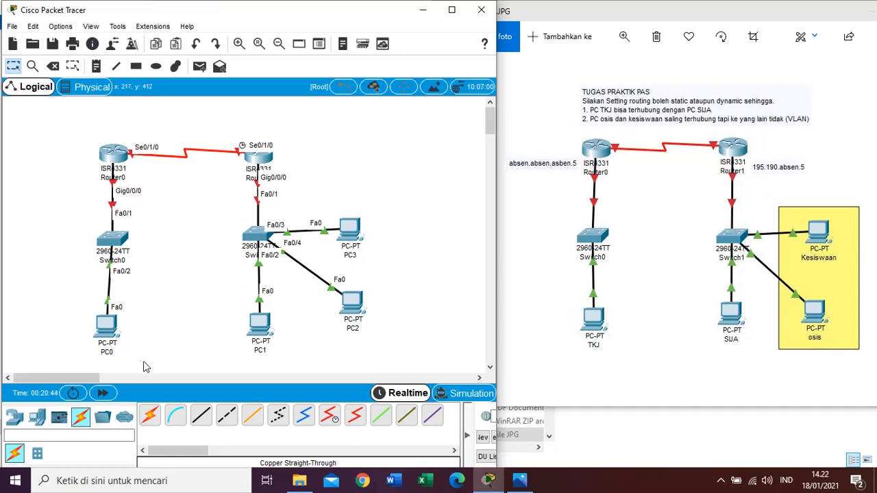
# Rename PC0 below Switch0 as TKJ and PC1 below Switch1 as SIJA
pyautogui.click(113, 353)
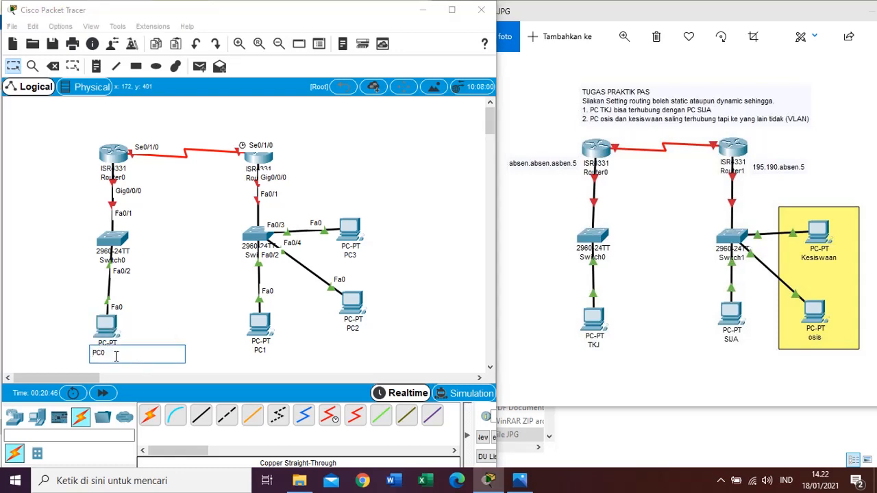
pyautogui.moveTo(115, 355); pyautogui.dragTo(75, 349)
pyautogui.click(263, 351)
pyautogui.moveTo(264, 353); pyautogui.dragTo(230, 353)
pyautogui.write('SIJA')
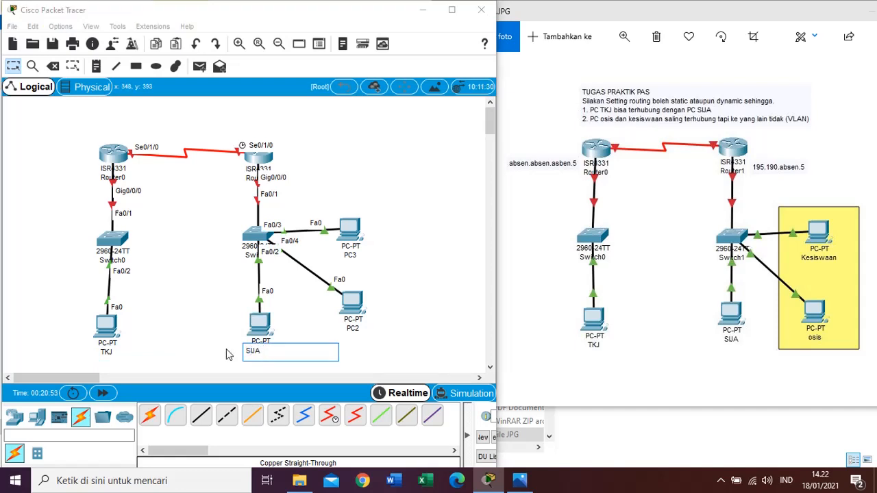
# Rename PC3 as Kesiswaan and PC2 as osis, matching the reference topology
pyautogui.click(354, 258)
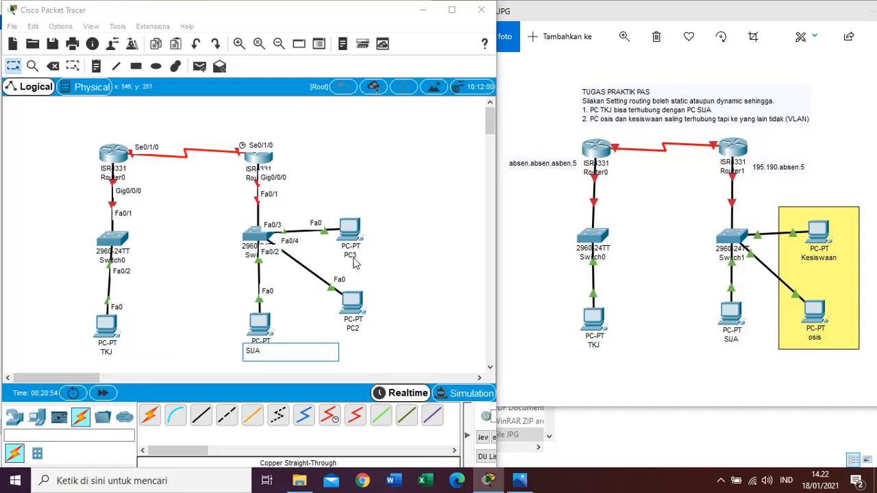
pyautogui.moveTo(354, 256); pyautogui.dragTo(330, 253)
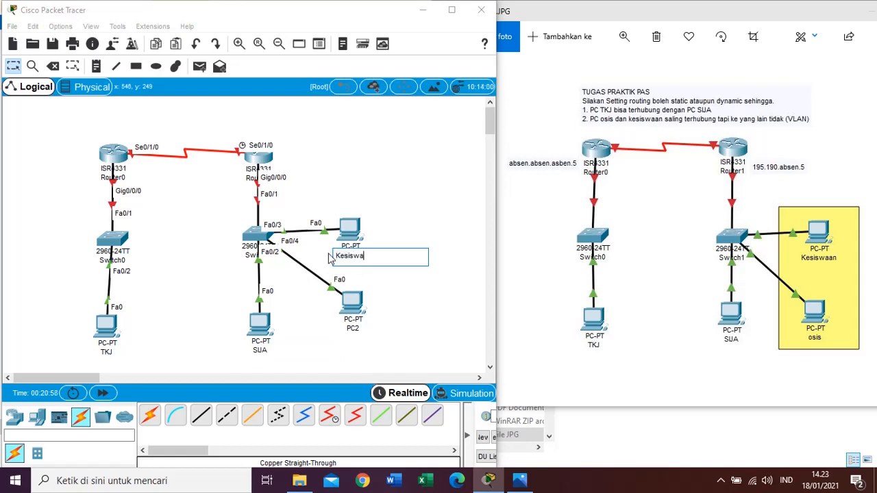
pyautogui.click(358, 329)
pyautogui.write('osis')
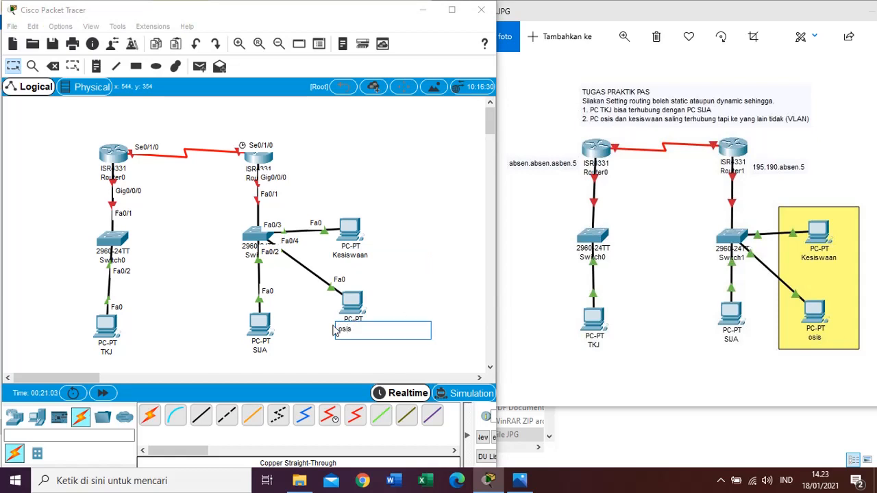
pyautogui.click(429, 221)
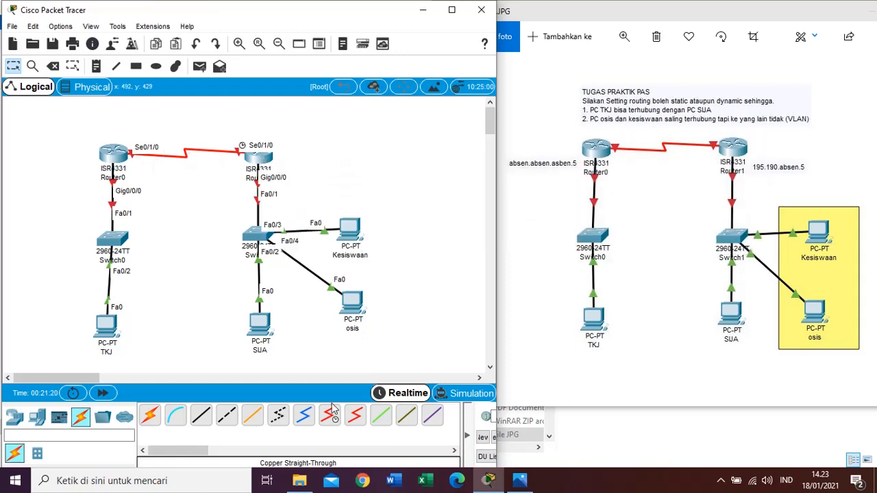
# Examine Router0's physical device view, including its NIM-2T serial module and power switch, and close the device window
pyautogui.click(120, 155)
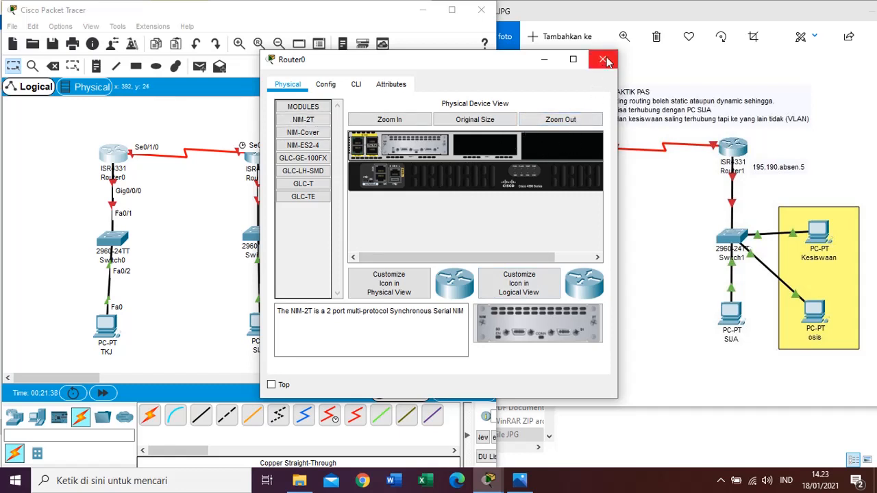
pyautogui.moveTo(493, 257); pyautogui.dragTo(565, 247)
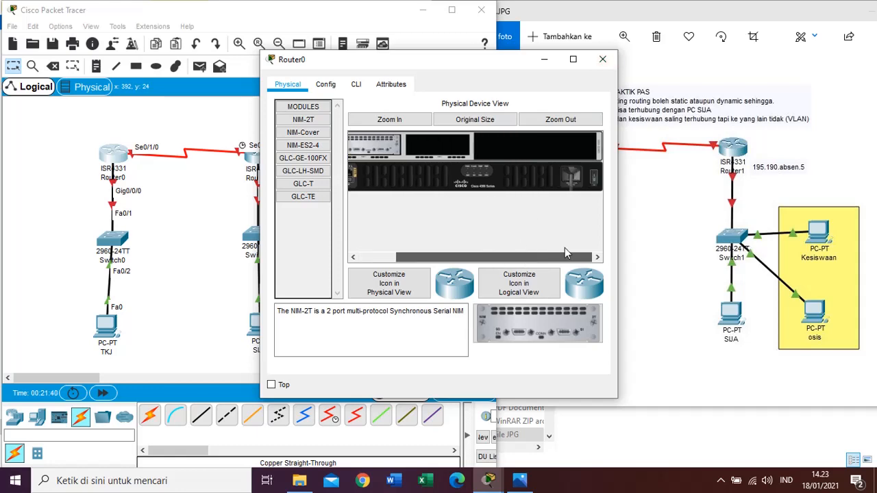
pyautogui.click(603, 59)
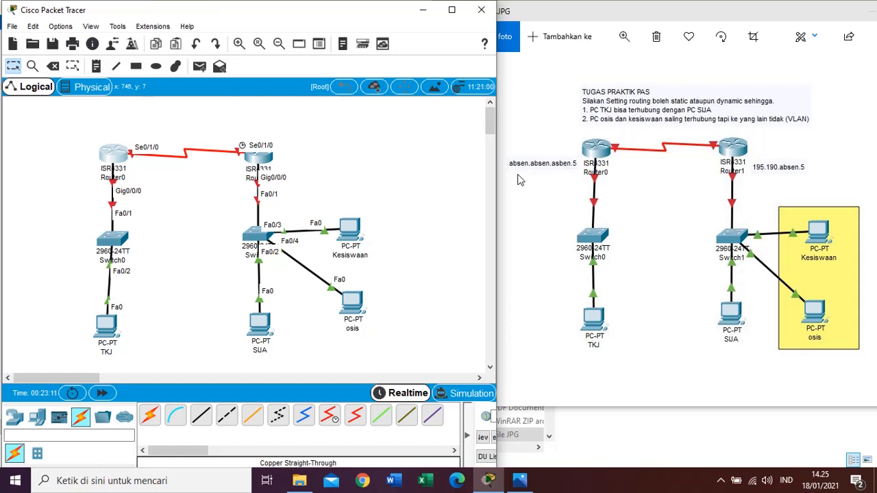
# Turn on Router0's GigabitEthernet0/0/0 port in the router configuration
pyautogui.moveTo(266, 169)
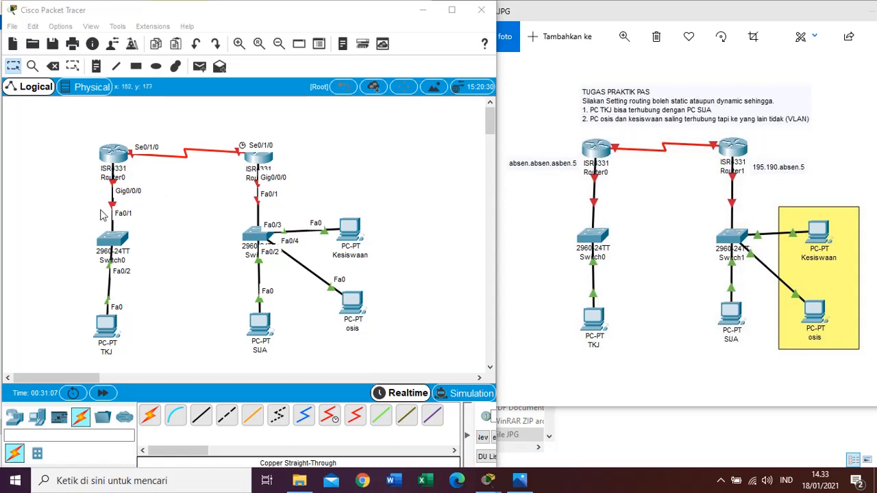
pyautogui.click(109, 159)
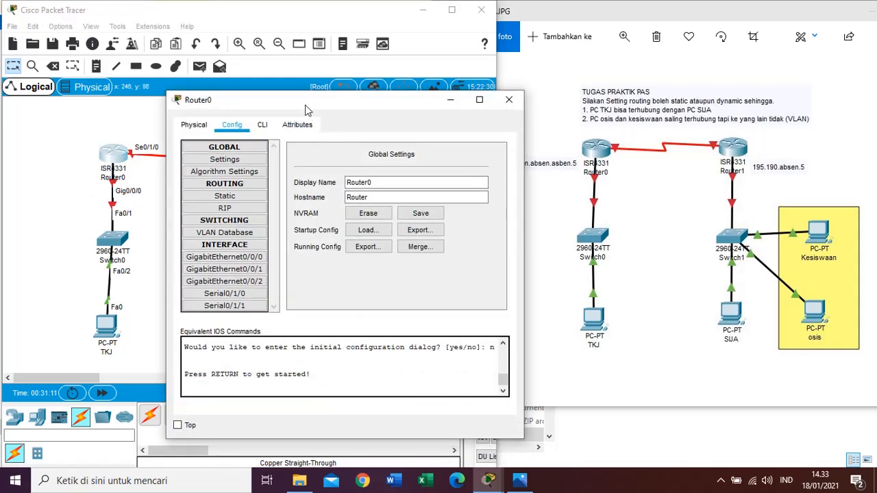
pyautogui.click(195, 124)
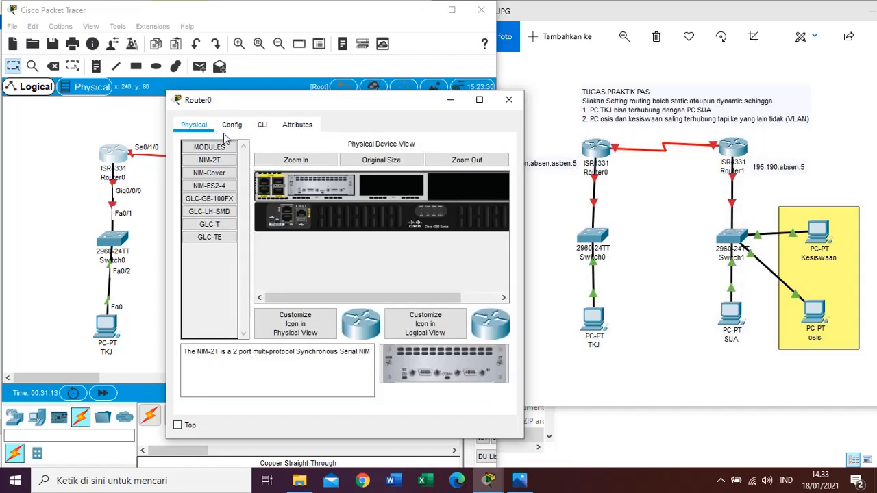
pyautogui.click(232, 126)
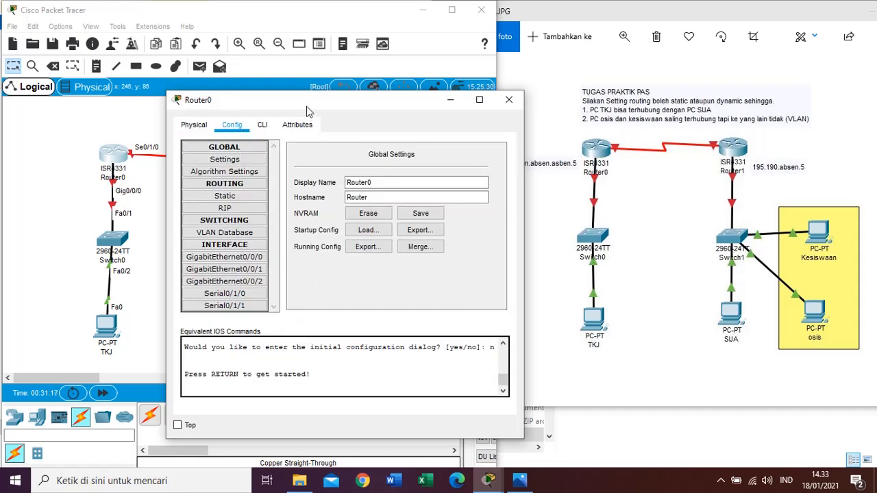
pyautogui.moveTo(283, 104); pyautogui.dragTo(347, 104)
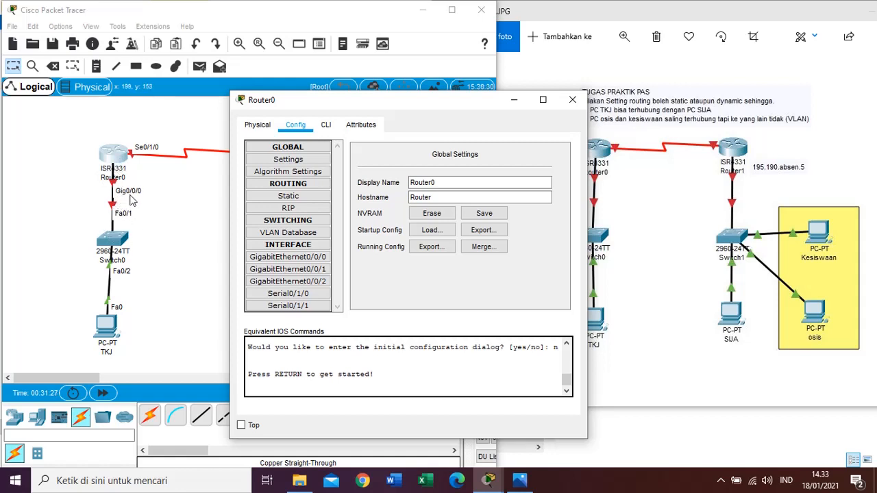
pyautogui.click(268, 259)
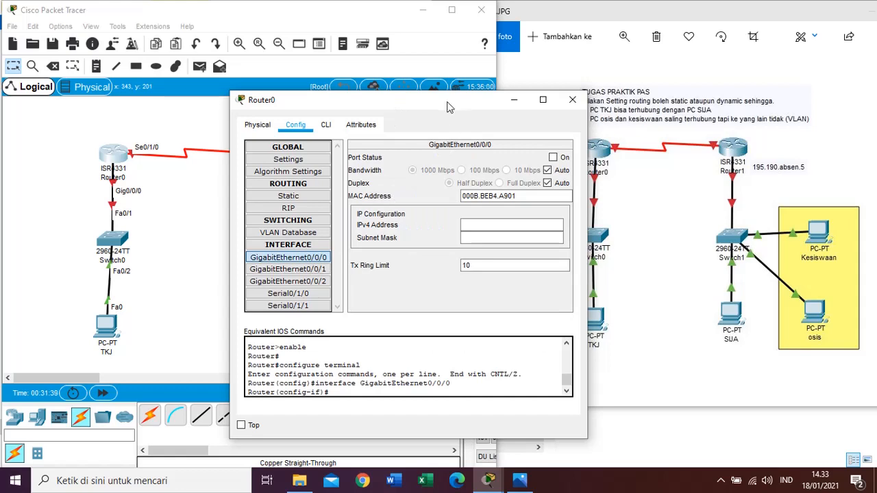
pyautogui.moveTo(446, 101); pyautogui.dragTo(358, 88)
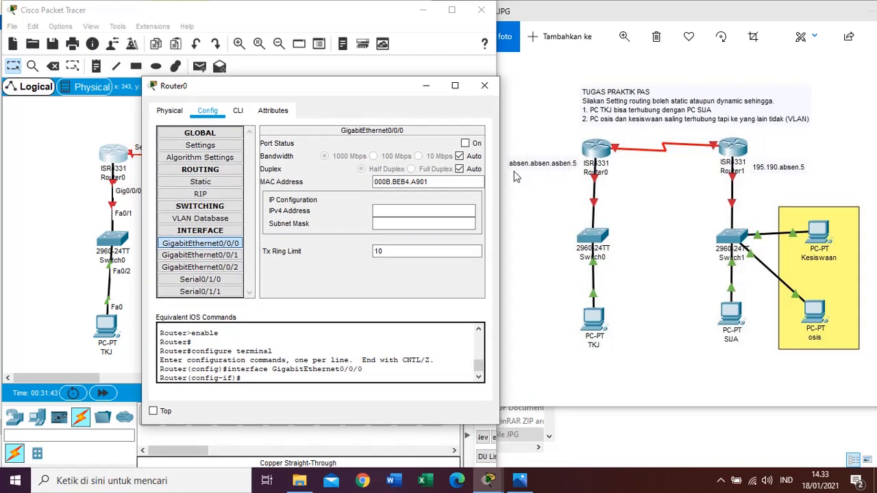
pyautogui.click(422, 209)
pyautogui.click(466, 143)
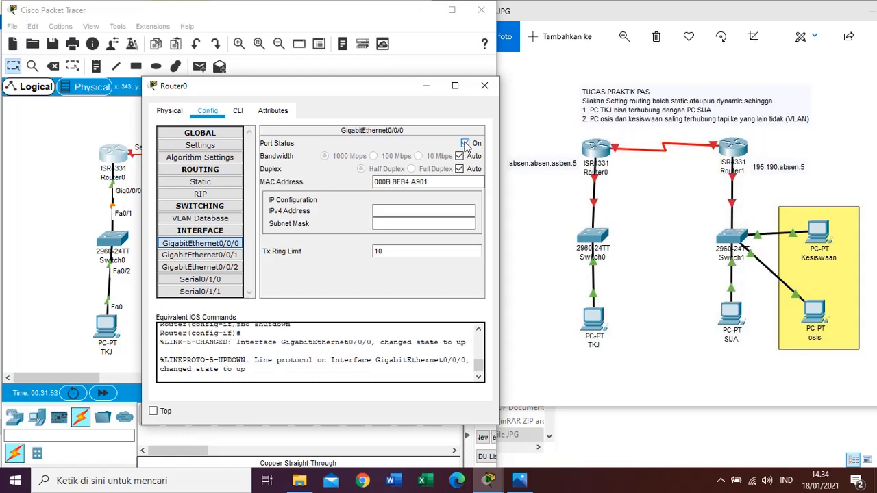
# Assign IPv4 address 1.1.1.5 with subnet mask 255.0.0.0 to Router0's GigabitEthernet0/0/0 interface
pyautogui.click(404, 212)
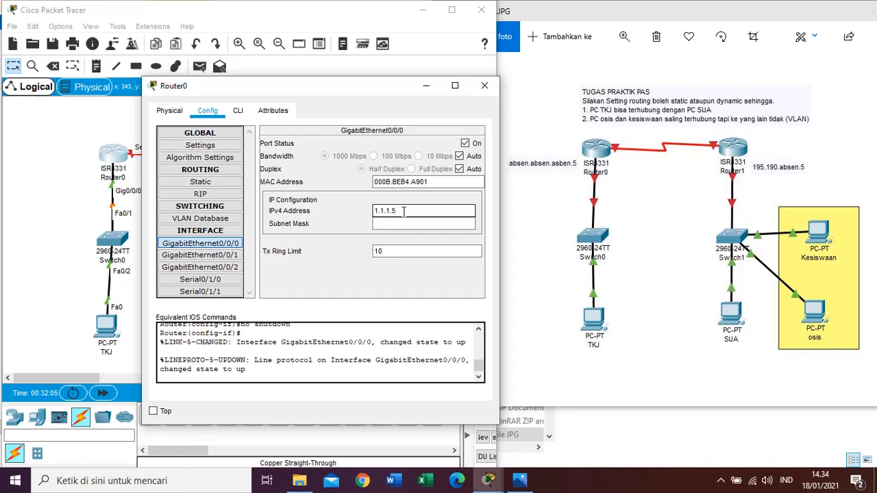
pyautogui.press('Tab')
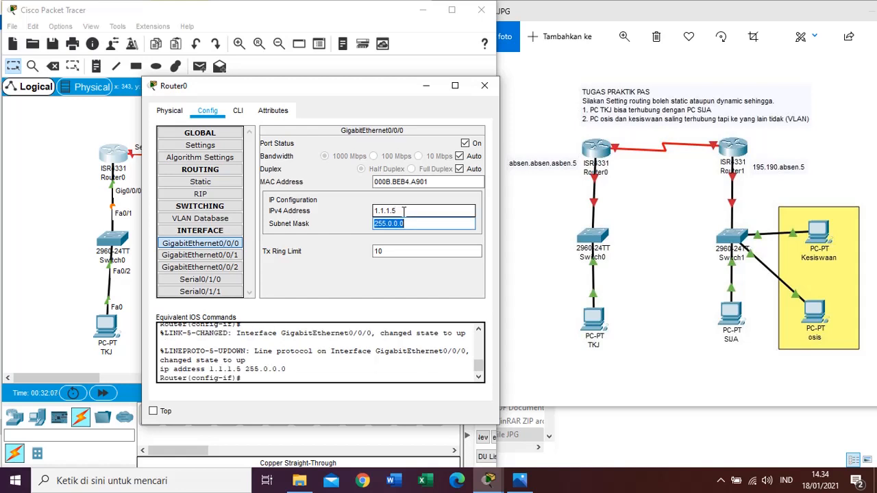
pyautogui.click(422, 226)
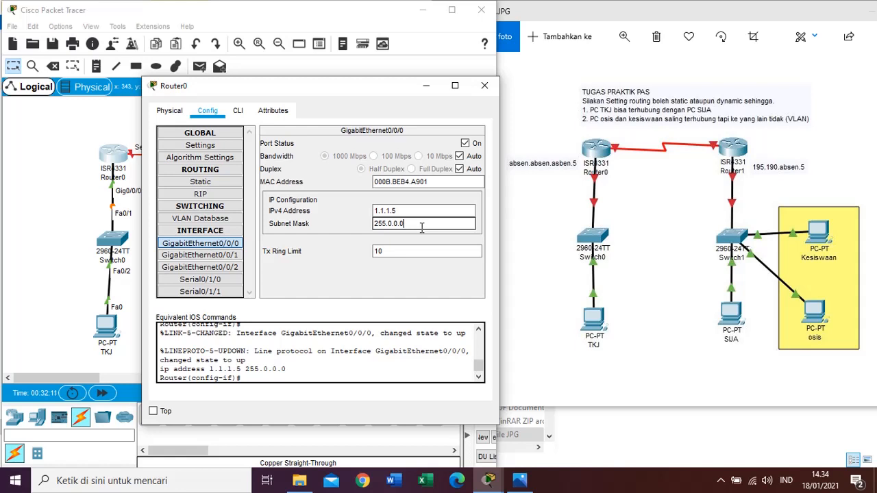
pyautogui.click(227, 245)
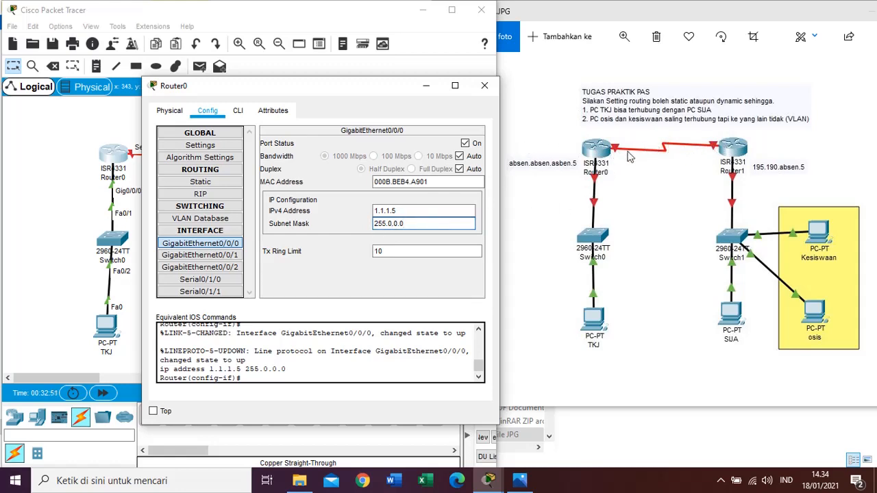
# Turn on Router0's Serial0/1/0 port, assign it 192.168.1.1 with mask 255.255.255.0, and close the router window
pyautogui.moveTo(298, 90); pyautogui.dragTo(330, 82)
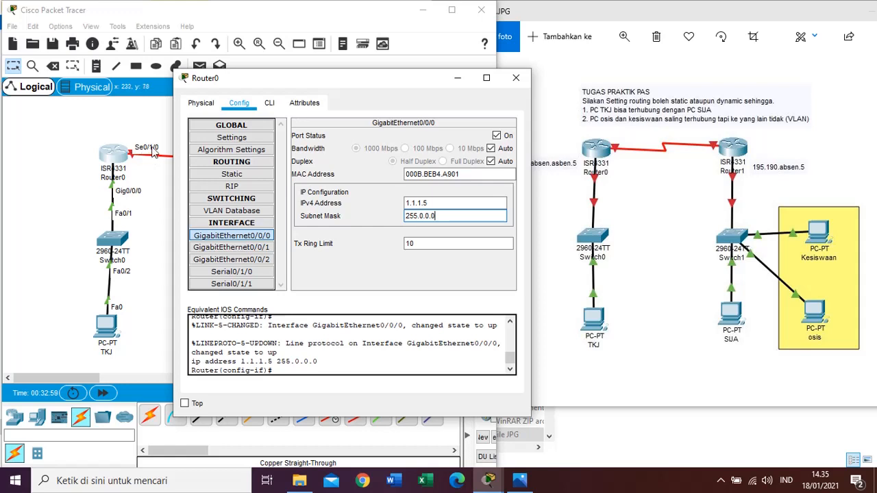
pyautogui.click(246, 274)
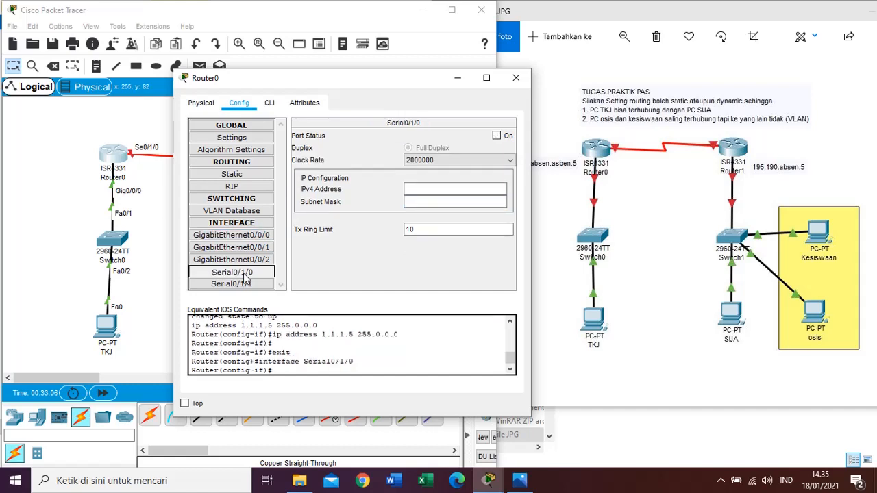
pyautogui.click(496, 137)
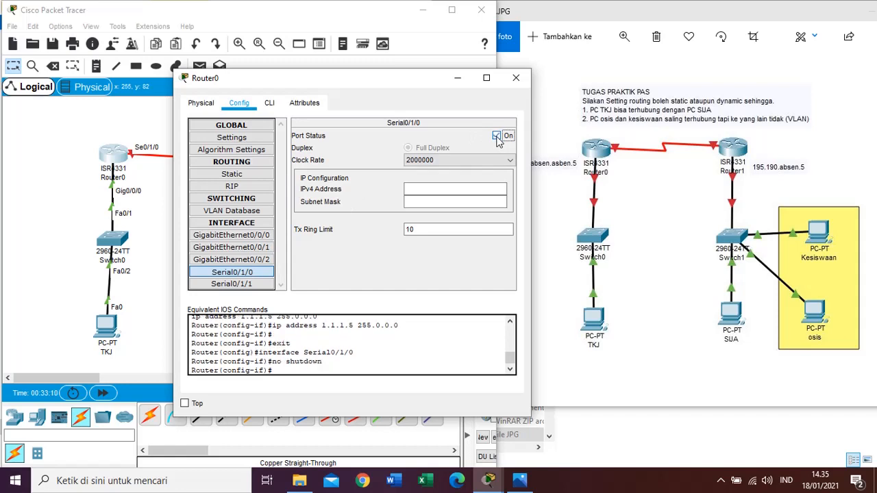
pyautogui.click(418, 191)
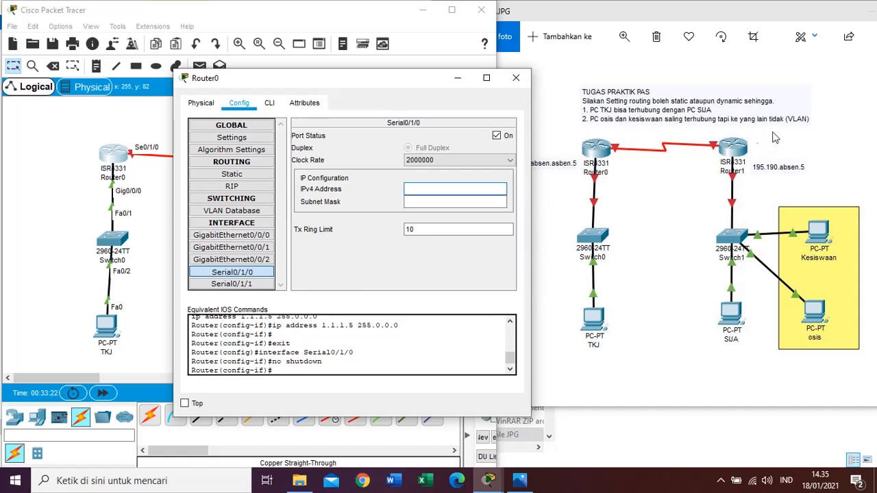
pyautogui.click(454, 190)
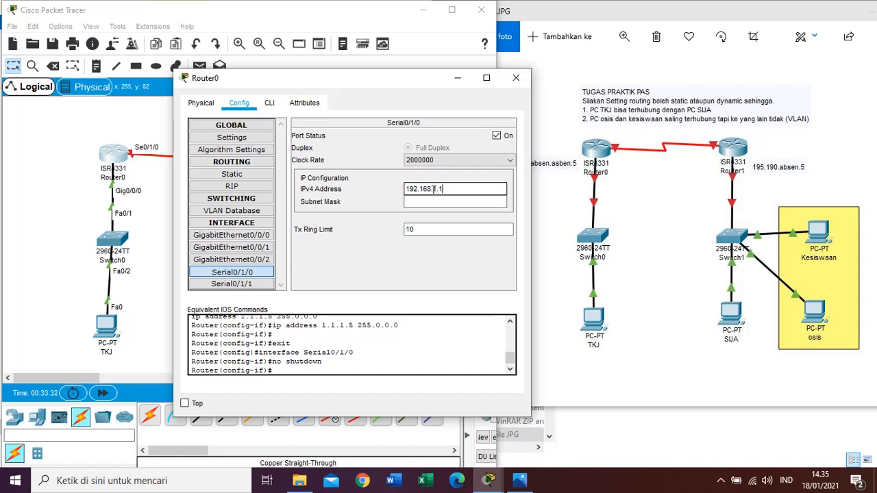
pyautogui.press('Tab')
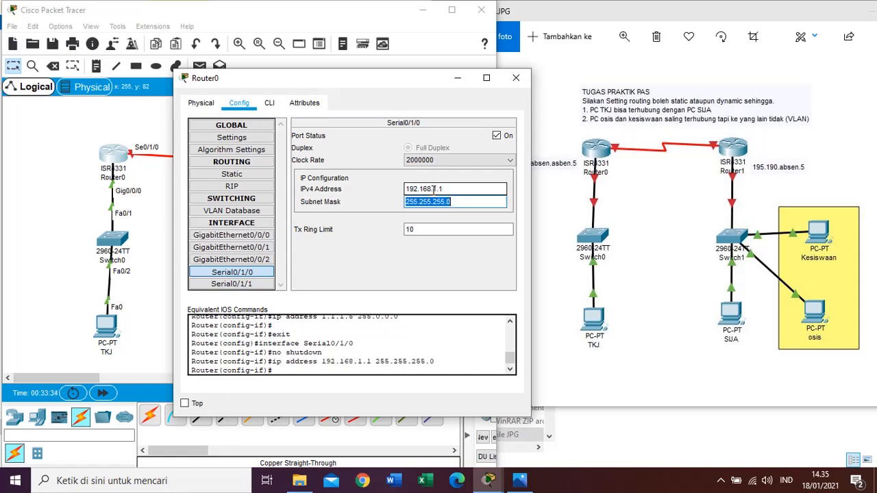
pyautogui.click(466, 202)
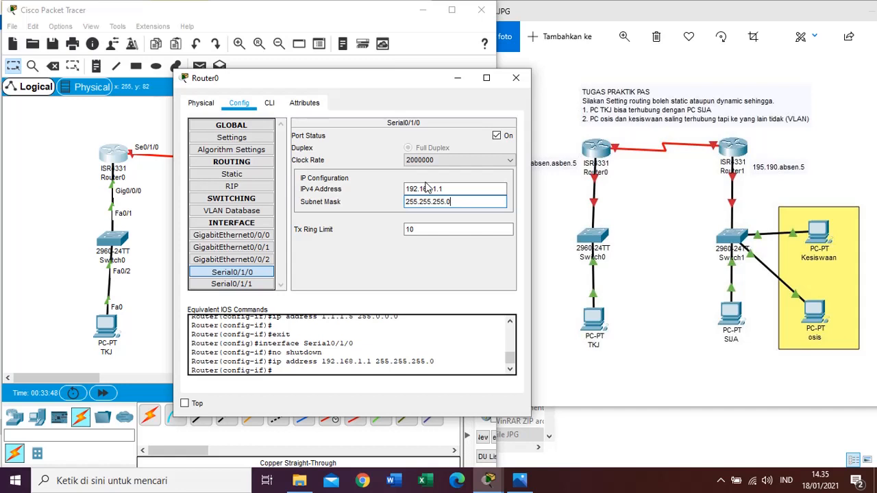
pyautogui.click(516, 78)
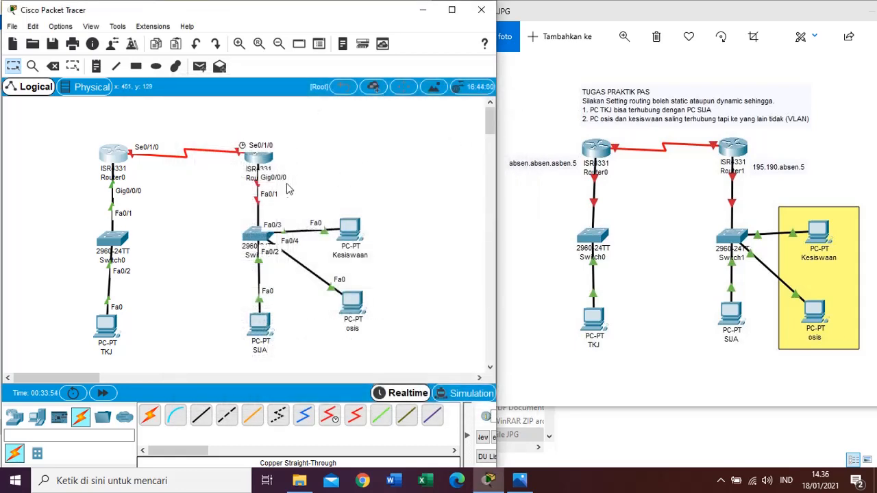
# Turn on Router1's GigabitEthernet0/0/0 port in the router configuration
pyautogui.click(261, 160)
pyautogui.moveTo(356, 60); pyautogui.dragTo(409, 60)
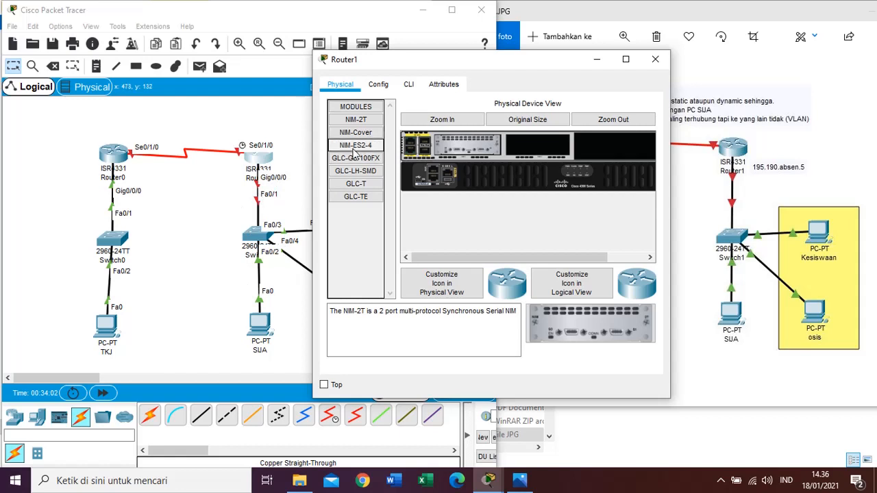
pyautogui.click(378, 84)
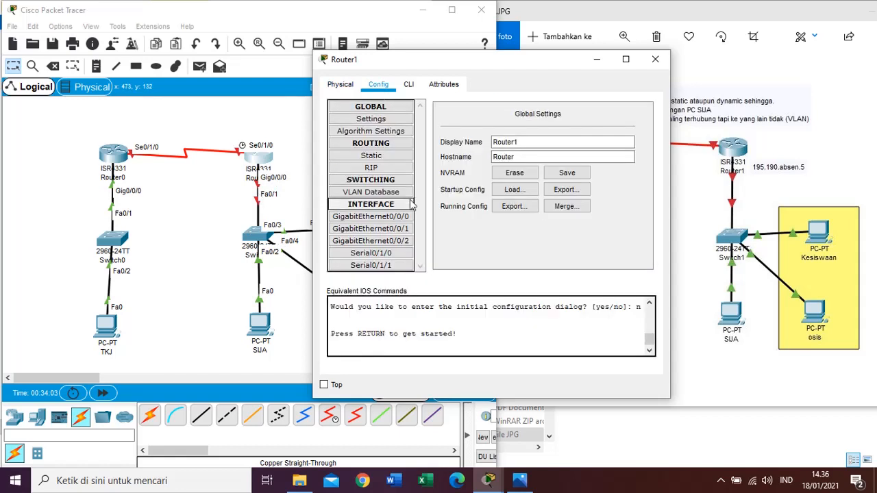
pyautogui.click(381, 217)
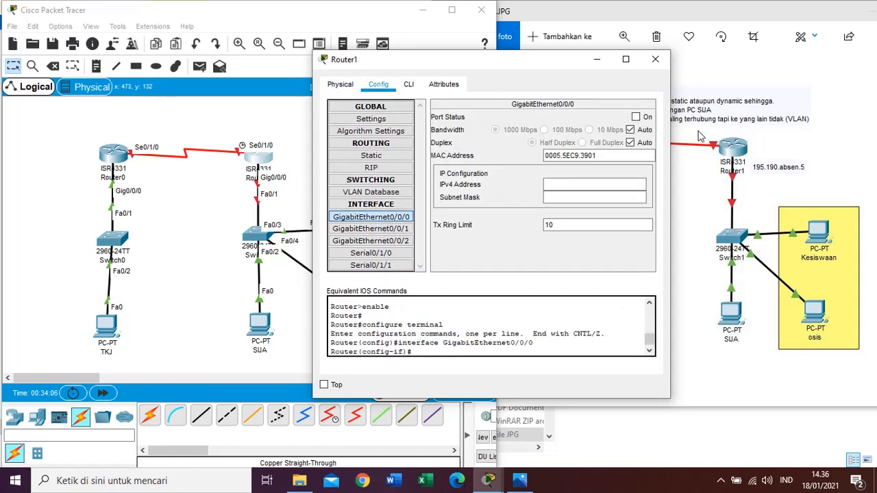
pyautogui.click(636, 117)
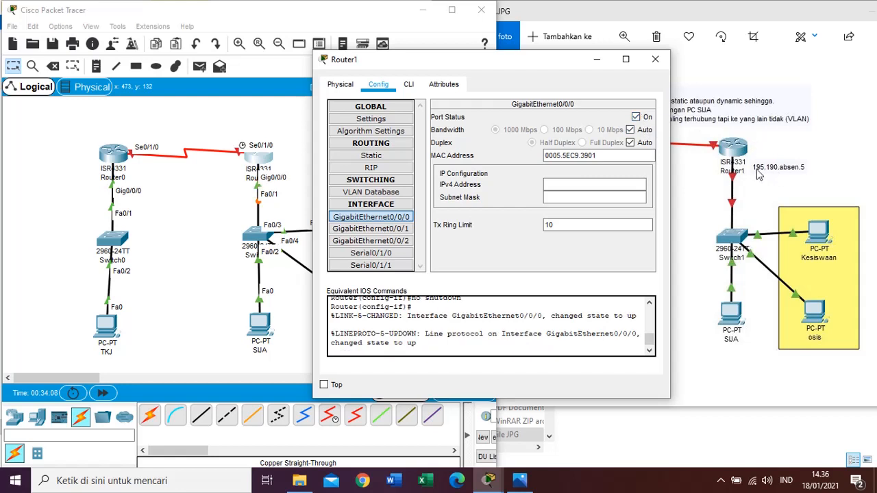
# Assign 195.190.1.5 with mask 255.255.255.0 to Router1's GigabitEthernet0/0/0 interface and close the router window
pyautogui.click(578, 182)
pyautogui.write('195.190.')
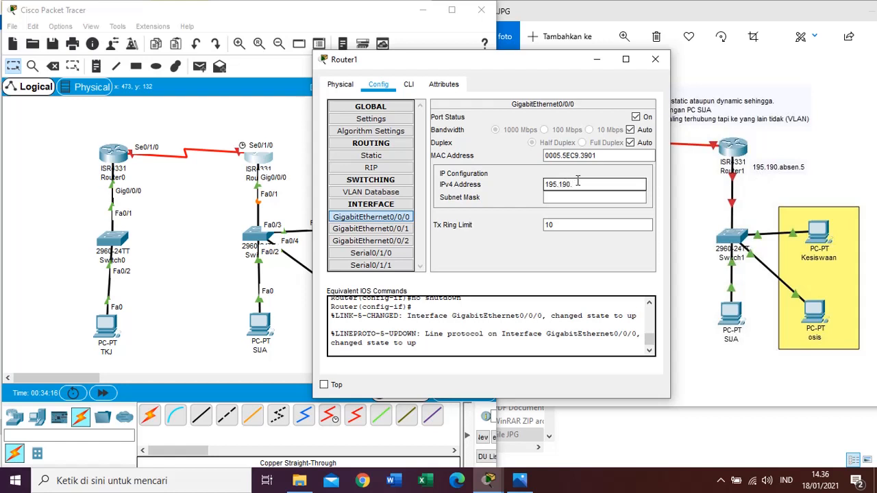
pyautogui.write('1.5')
pyautogui.press('Tab')
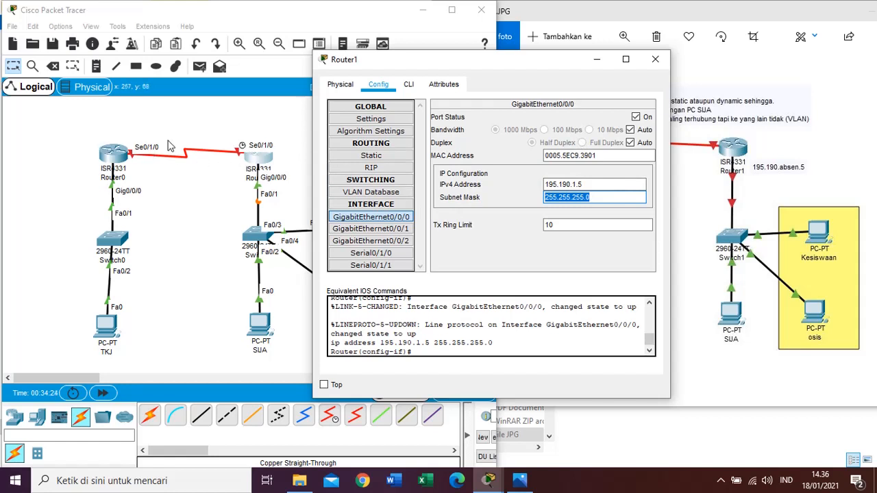
pyautogui.click(386, 255)
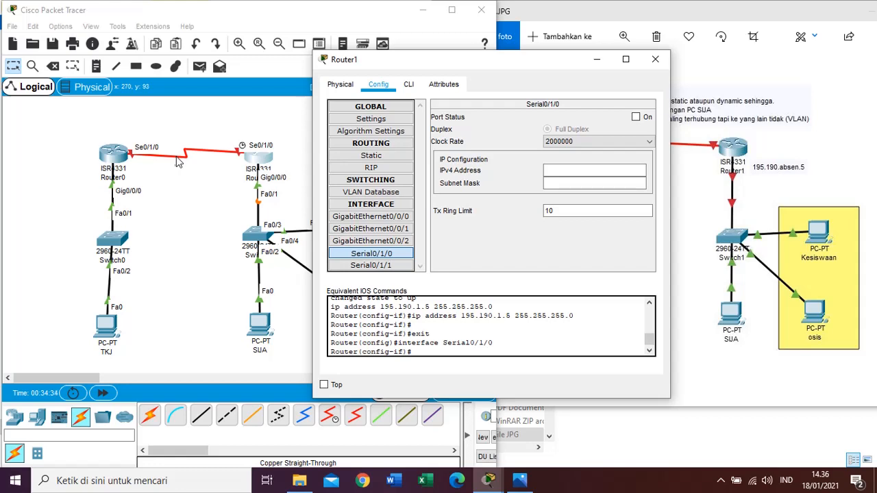
pyautogui.click(655, 60)
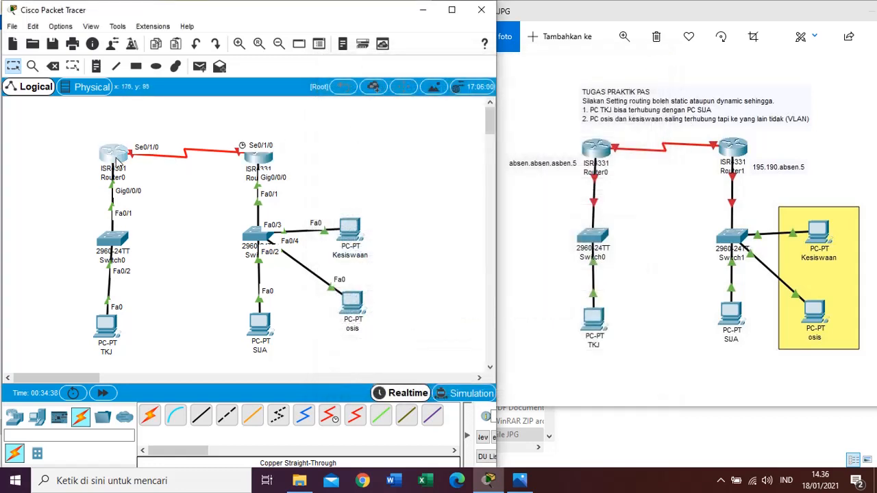
# Check the IP configuration of Router0's Serial0/1/0 interface and close the router window
pyautogui.click(117, 161)
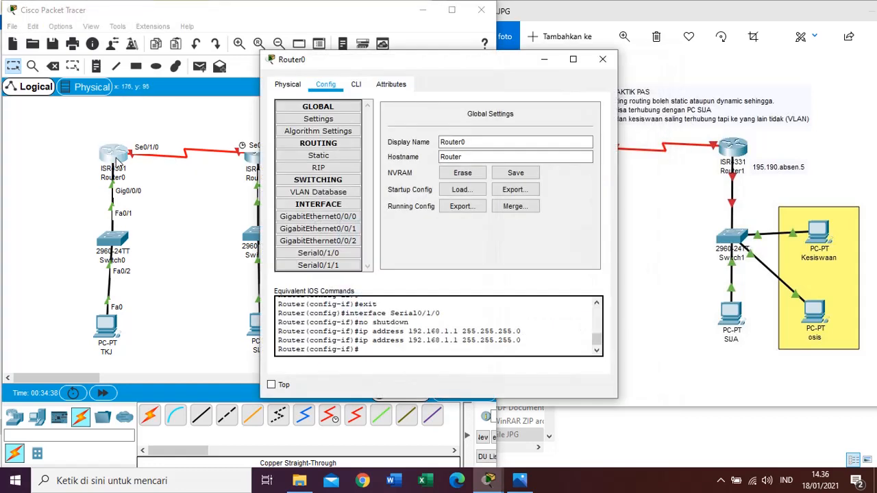
pyautogui.click(327, 254)
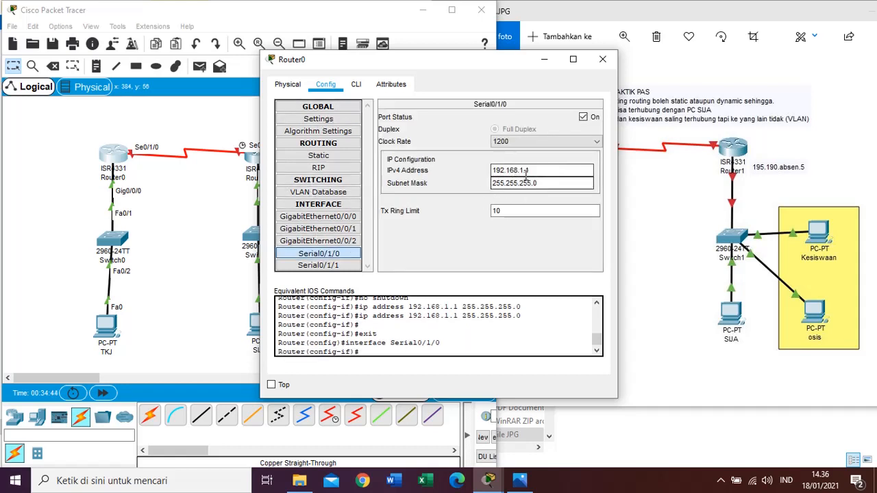
pyautogui.click(603, 59)
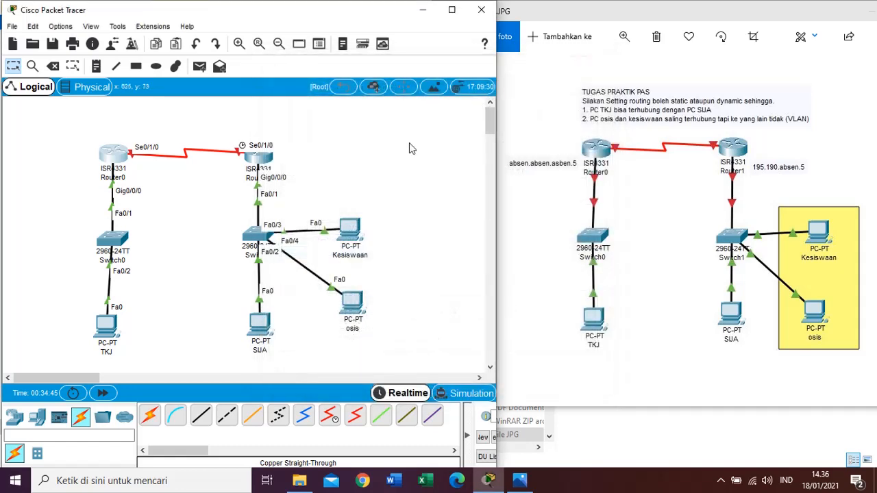
# Turn on Router1's Serial0/1/0 port, assign it 192.168.1.2 with mask 255.255.255.0, and close the router window
pyautogui.click(260, 163)
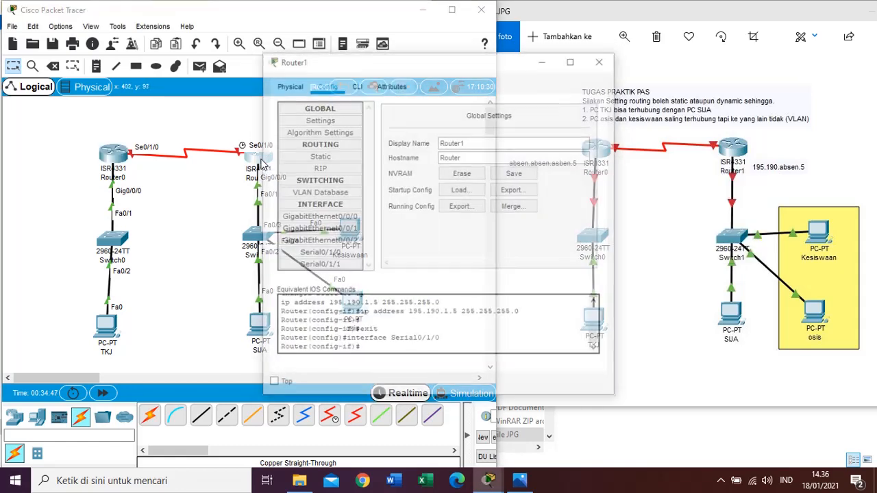
pyautogui.click(319, 253)
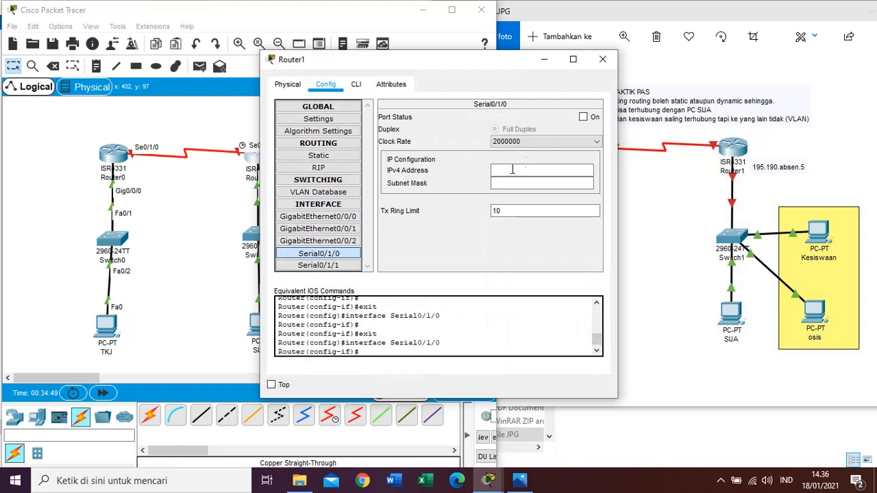
pyautogui.click(583, 117)
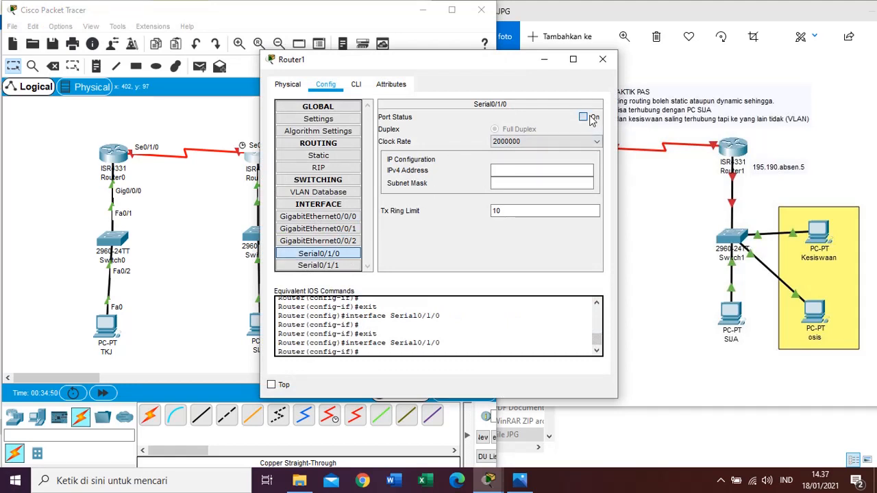
pyautogui.click(527, 175)
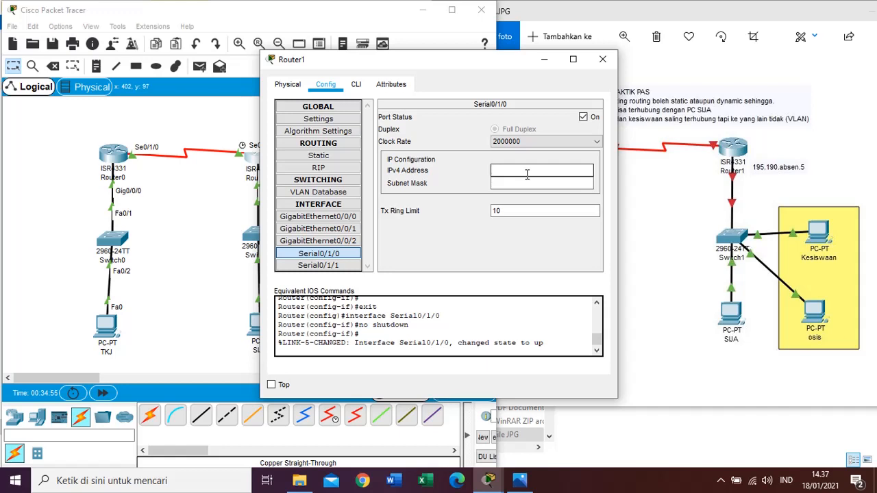
pyautogui.write('192.168.1.')
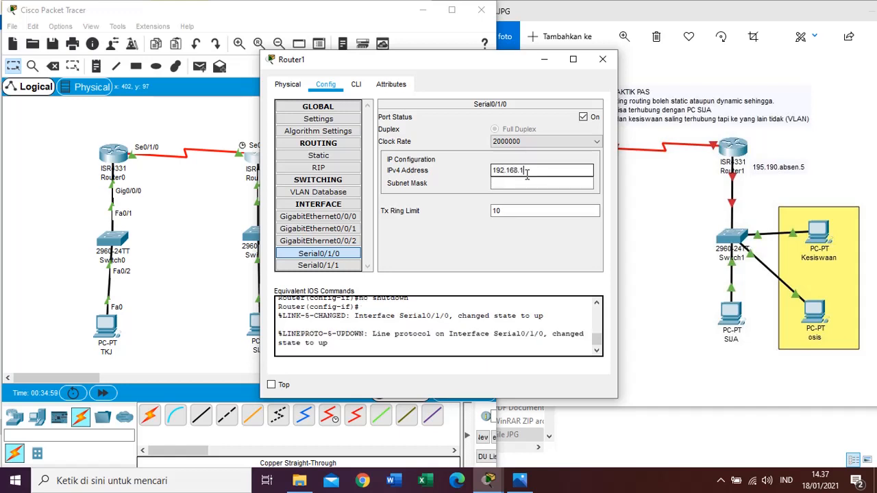
pyautogui.write('2')
pyautogui.press('Tab')
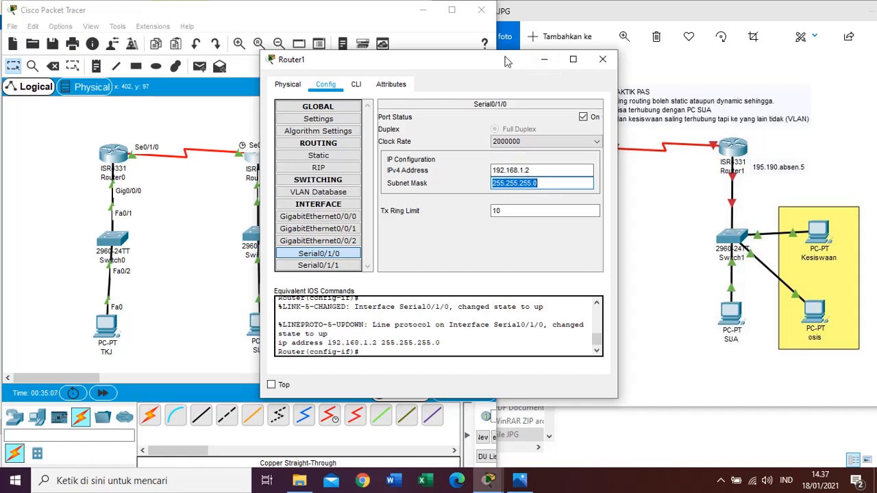
pyautogui.moveTo(501, 64); pyautogui.dragTo(450, 68)
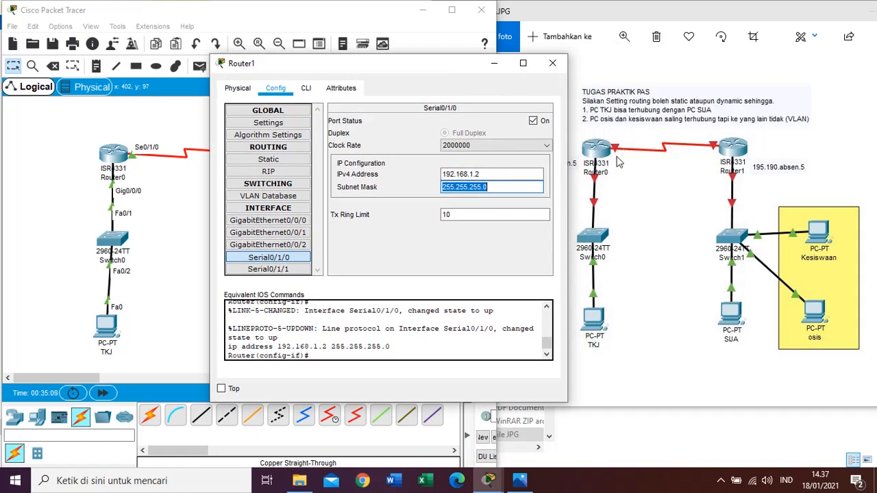
pyautogui.click(553, 63)
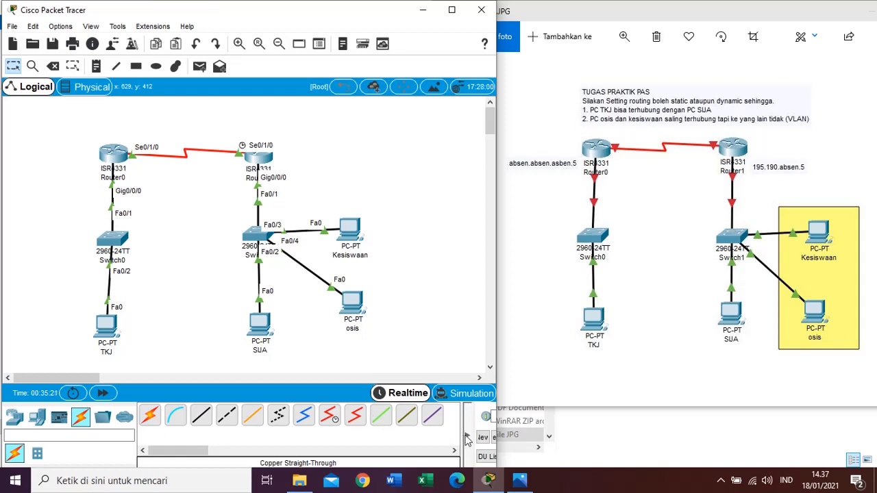
# Try to ping 192.168.1.2 from Router0's command line in interface configuration mode
pyautogui.moveTo(498, 206); pyautogui.dragTo(555, 211)
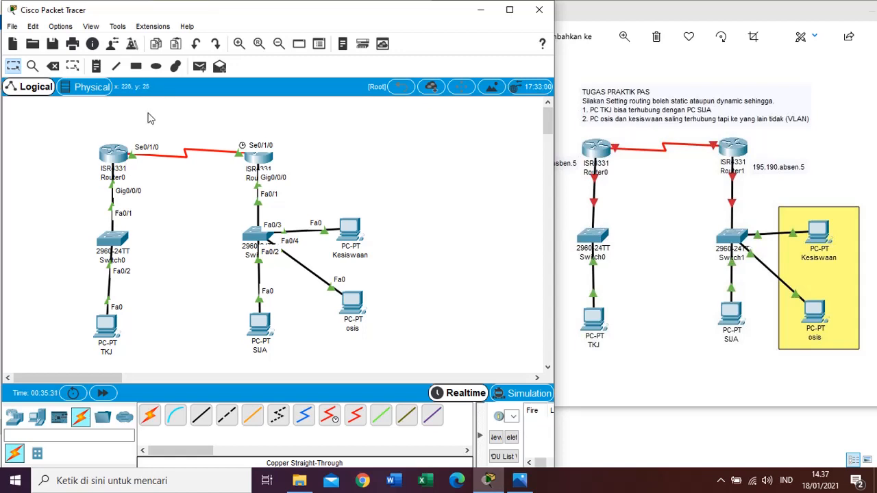
pyautogui.click(115, 155)
pyautogui.click(356, 85)
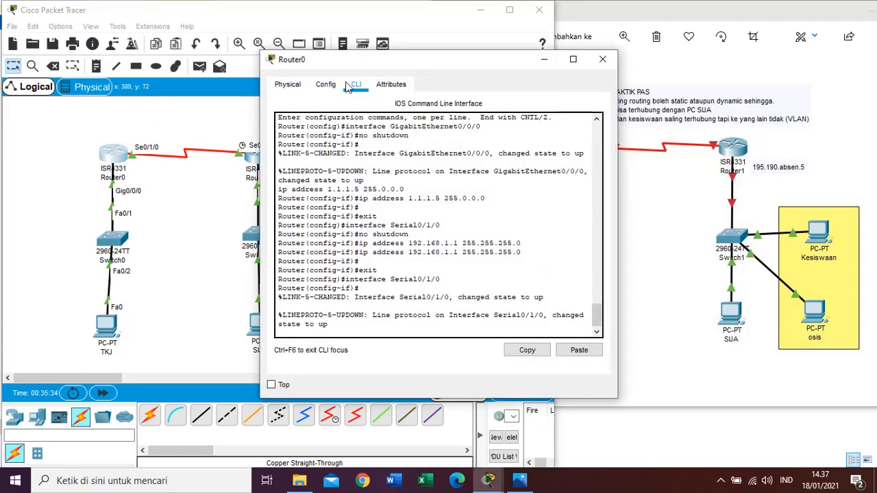
pyautogui.click(326, 84)
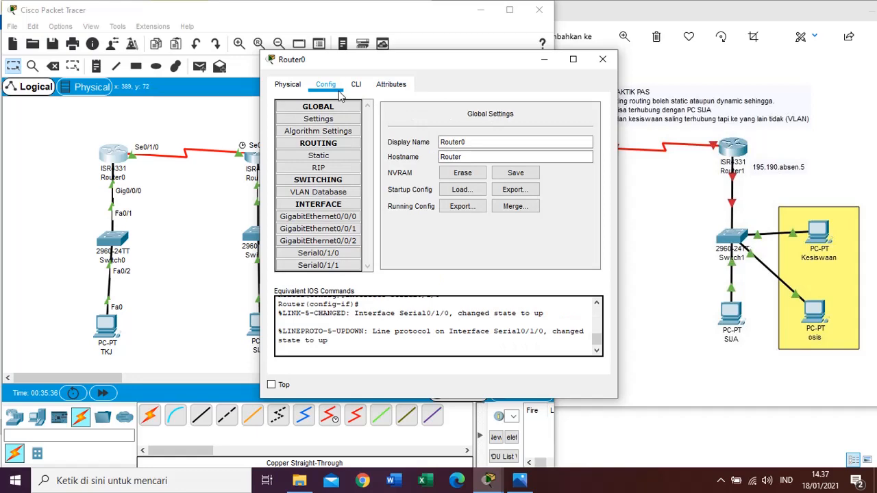
pyautogui.click(357, 86)
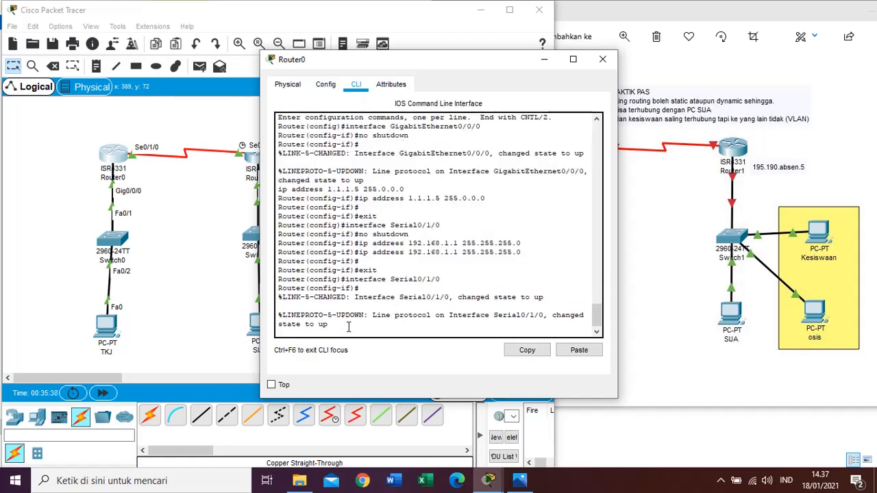
pyautogui.press('Return')
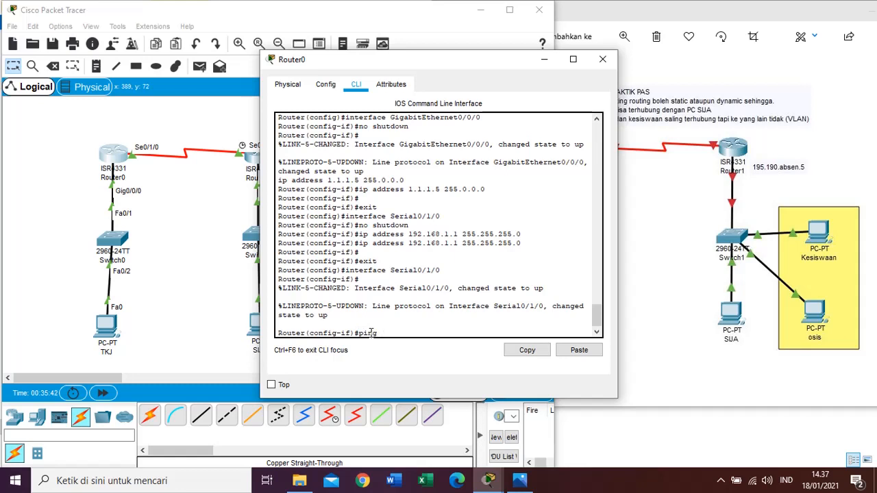
pyautogui.write('ping 192.168.1.2')
pyautogui.press('Return')
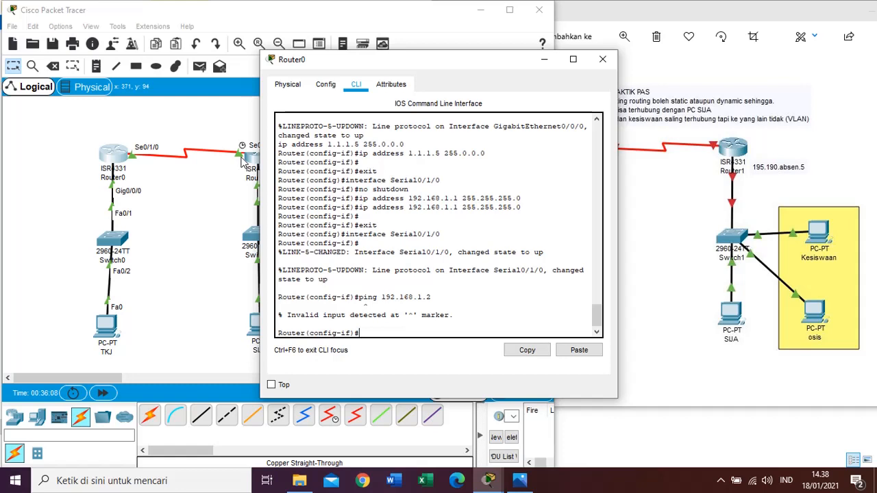
# Exit interface and global configuration modes on Router0 to return to the privileged prompt
pyautogui.write('exit')
pyautogui.press('Return')
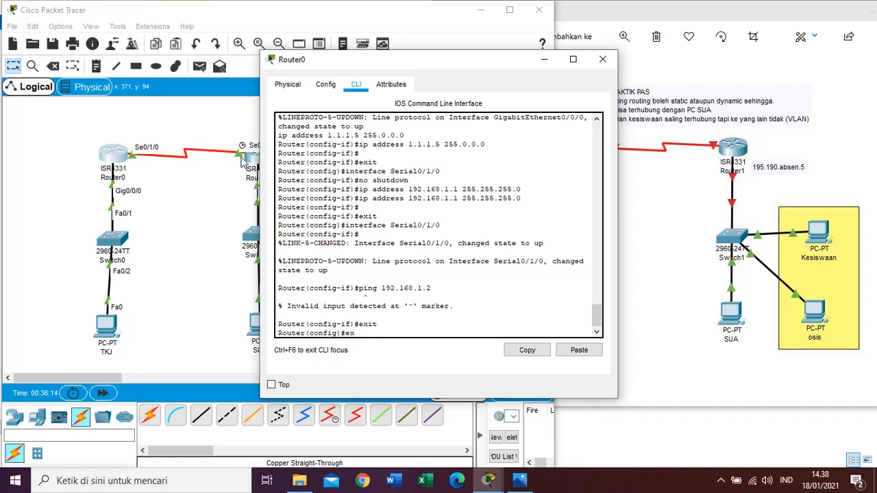
pyautogui.write('ex')
pyautogui.press('Return')
pyautogui.press('Return')
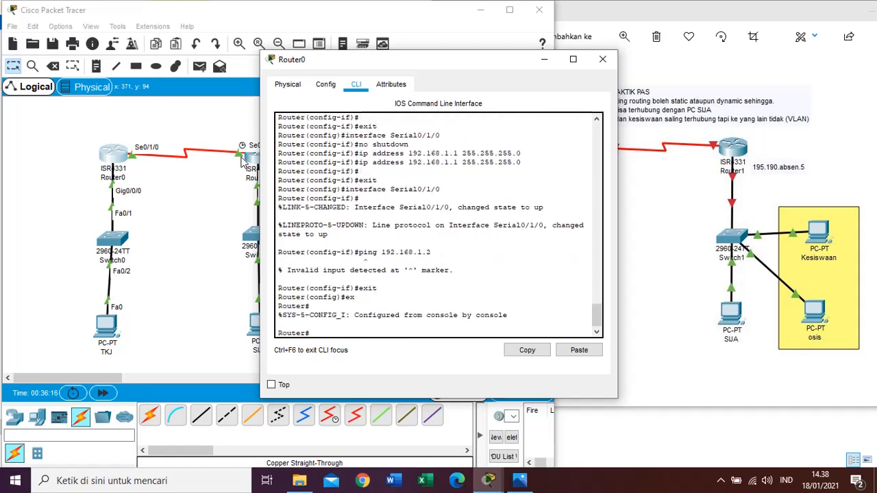
# Ping 192.168.1.2 from Router0's privileged prompt and close the router window
pyautogui.press('Up')
pyautogui.press('Up')
pyautogui.press('Down')
pyautogui.press('Down')
pyautogui.write('pi')
pyautogui.press('Return')
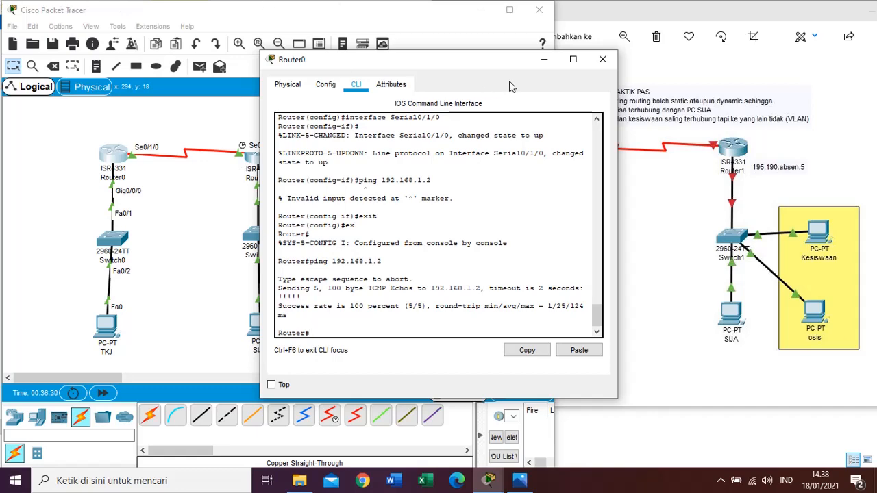
pyautogui.click(603, 61)
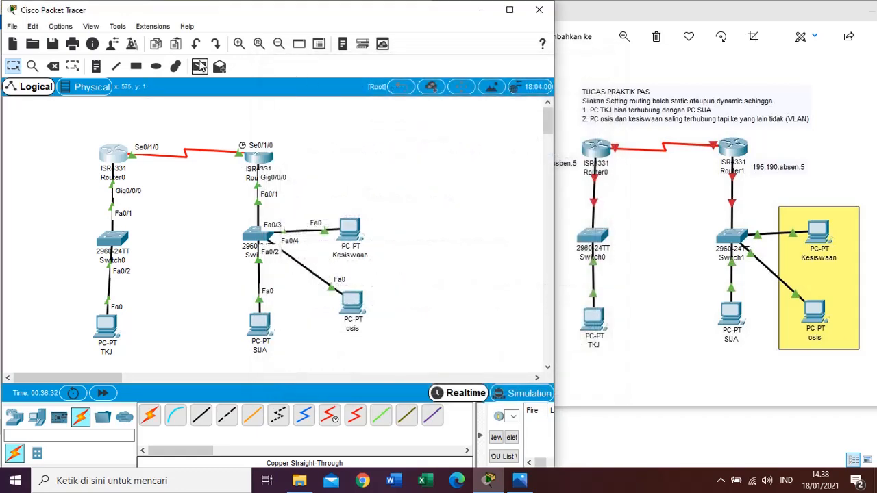
# Send a simple PDU from Router0 to Router1 and check its status in the PDU list
pyautogui.click(200, 66)
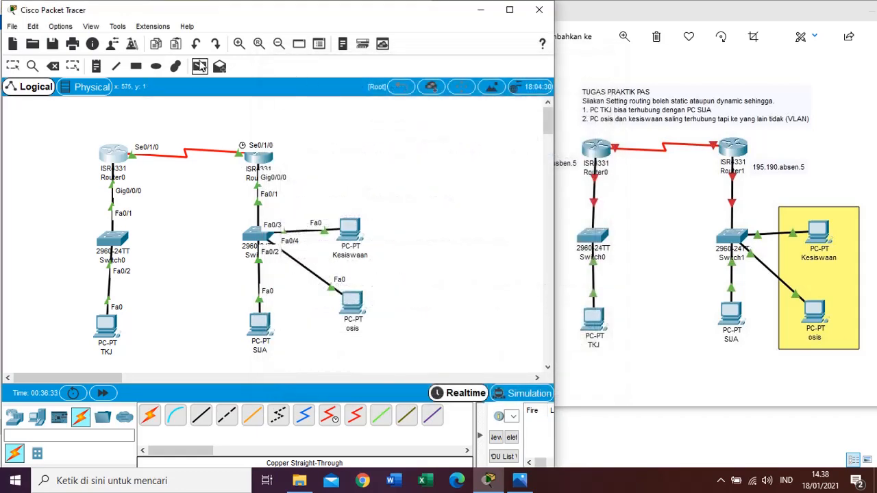
pyautogui.click(115, 149)
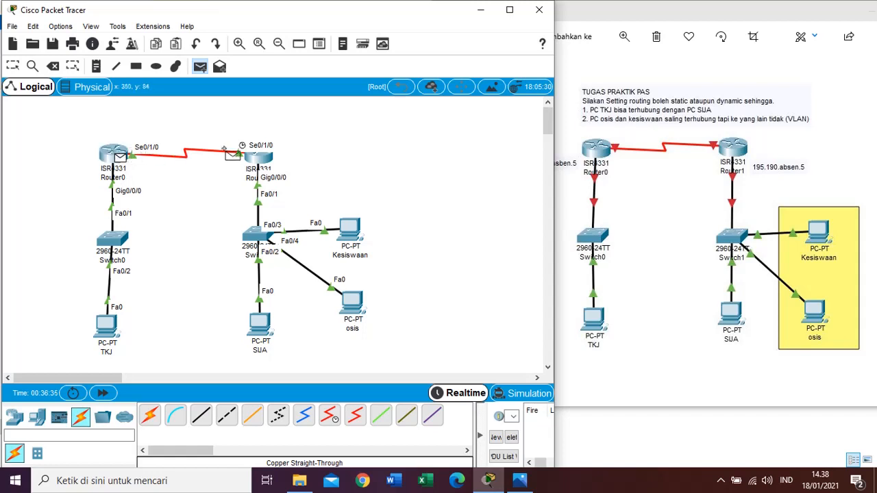
pyautogui.click(264, 155)
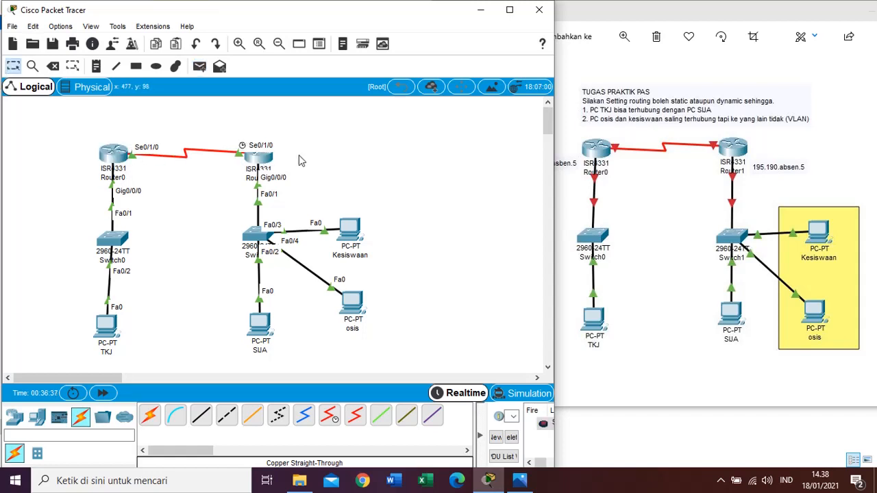
pyautogui.click(542, 464)
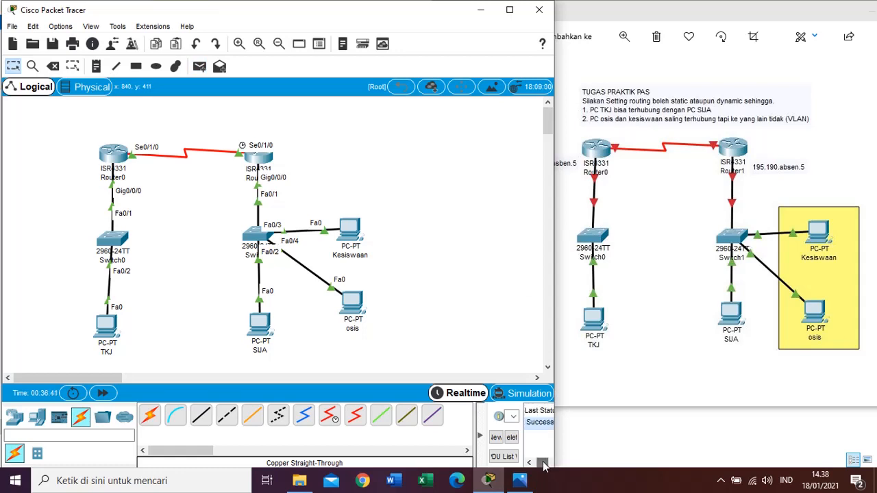
pyautogui.moveTo(554, 435); pyautogui.dragTo(607, 435)
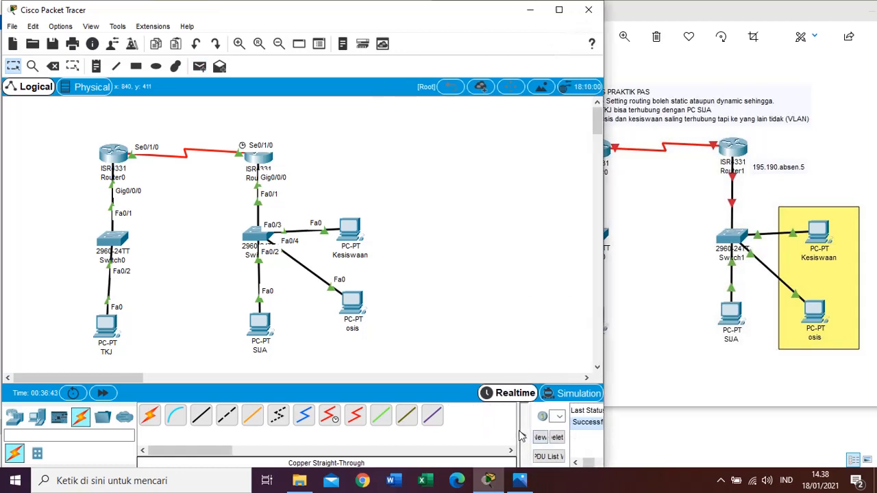
pyautogui.moveTo(519, 429); pyautogui.dragTo(413, 431)
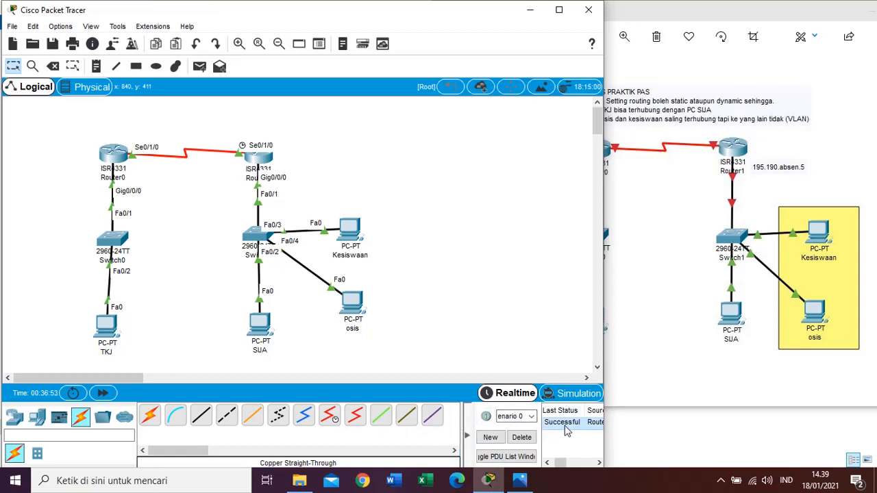
# Delete the previous PDU scenario, maximize the window, and send a new simple PDU from Router0 to Router1 with the PDU list widened
pyautogui.click(526, 441)
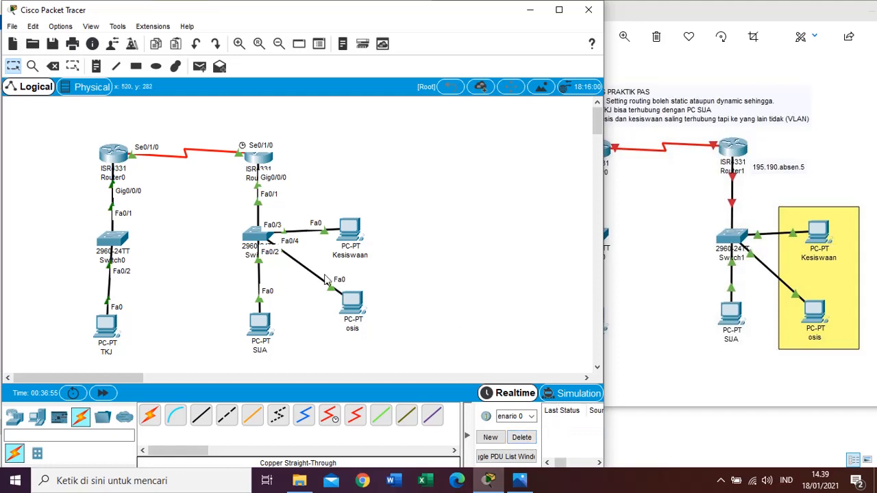
pyautogui.click(199, 67)
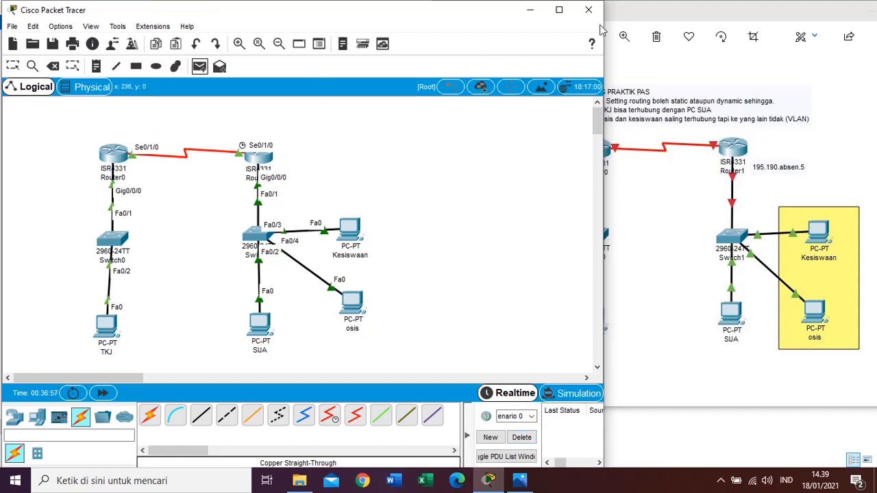
pyautogui.click(559, 10)
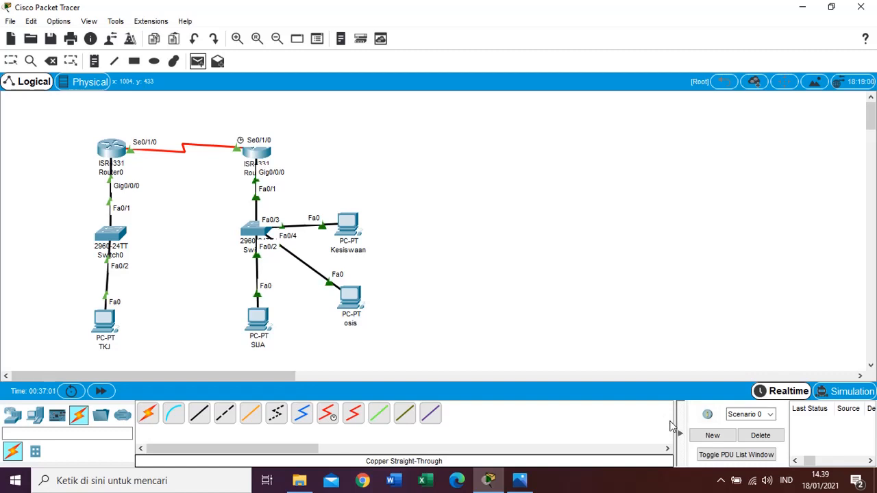
pyautogui.moveTo(677, 426); pyautogui.dragTo(460, 426)
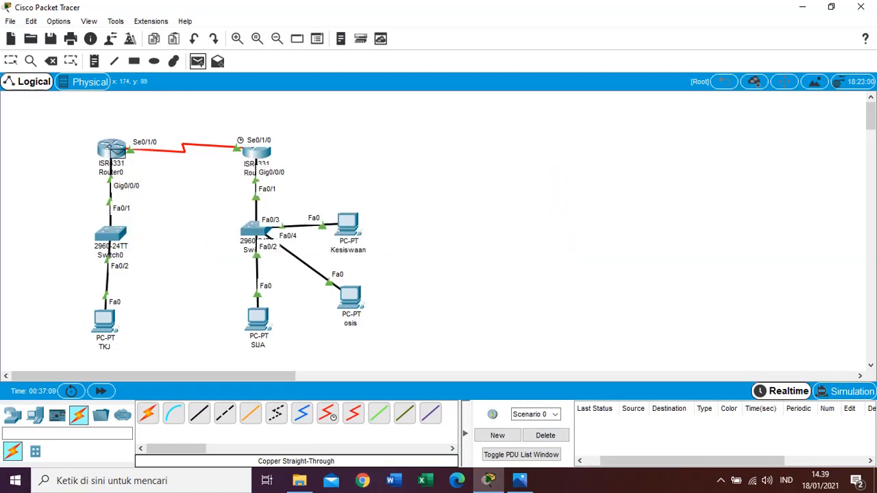
pyautogui.click(109, 147)
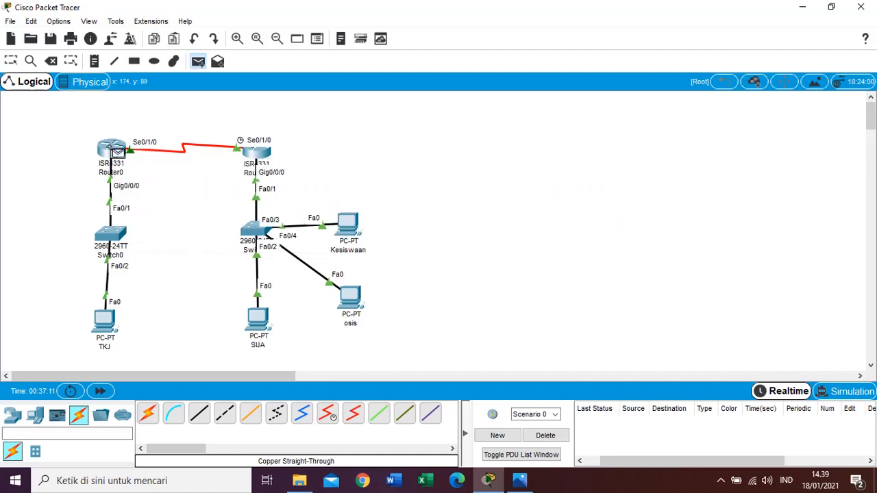
pyautogui.click(260, 154)
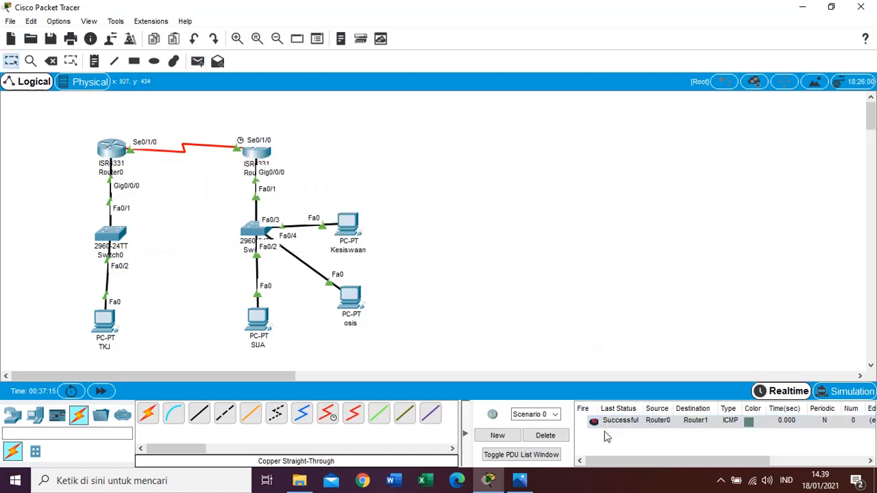
# Shrink the workspace window so the task image shows beside it, and place a note reading 1.1.1.5 beside Router0
pyautogui.click(831, 7)
pyautogui.moveTo(604, 205); pyautogui.dragTo(494, 205)
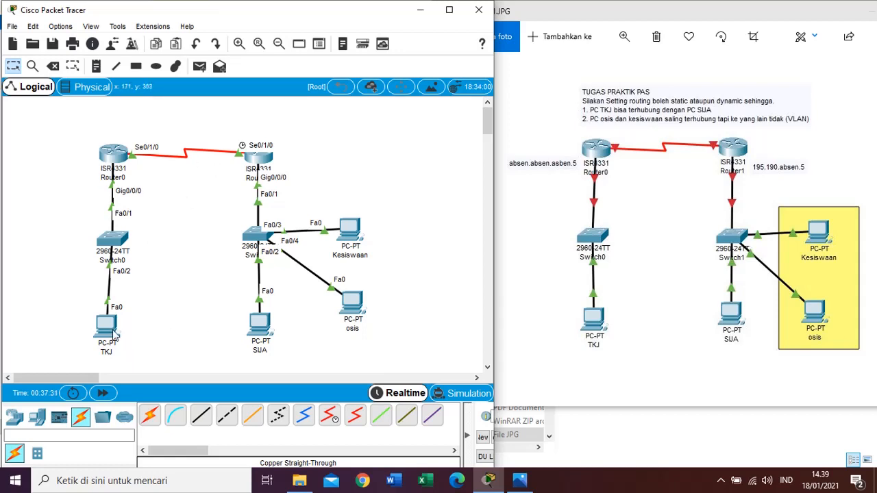
pyautogui.moveTo(114, 333)
pyautogui.click(98, 66)
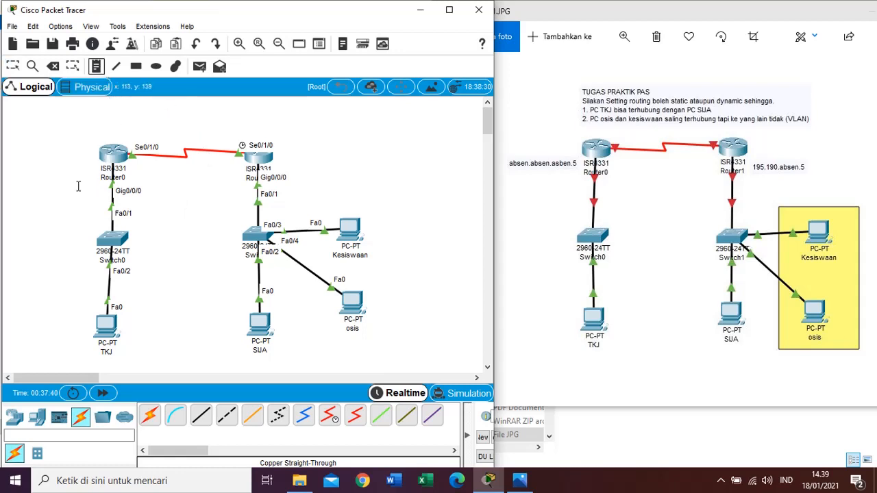
pyautogui.click(38, 166)
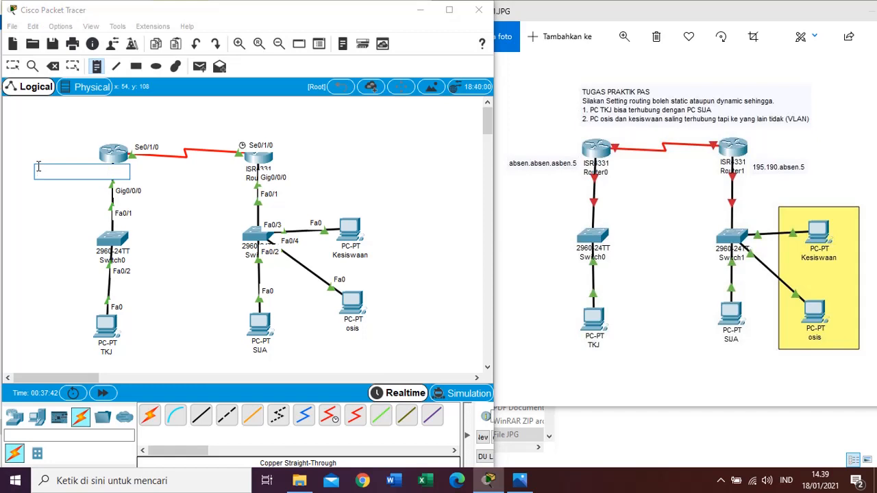
pyautogui.write('t')
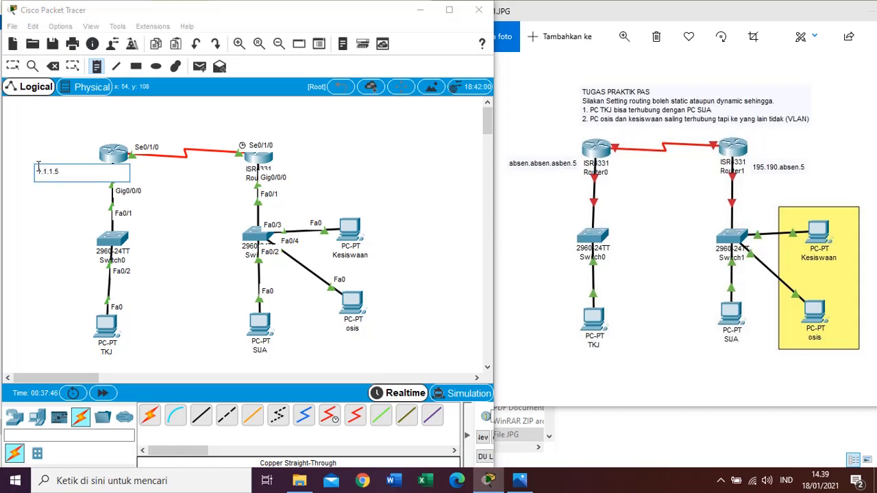
# Place notes at the ends of the serial link: 192.168.1.1 at Router0 and 192.168.1.2 at Router1
pyautogui.click(80, 210)
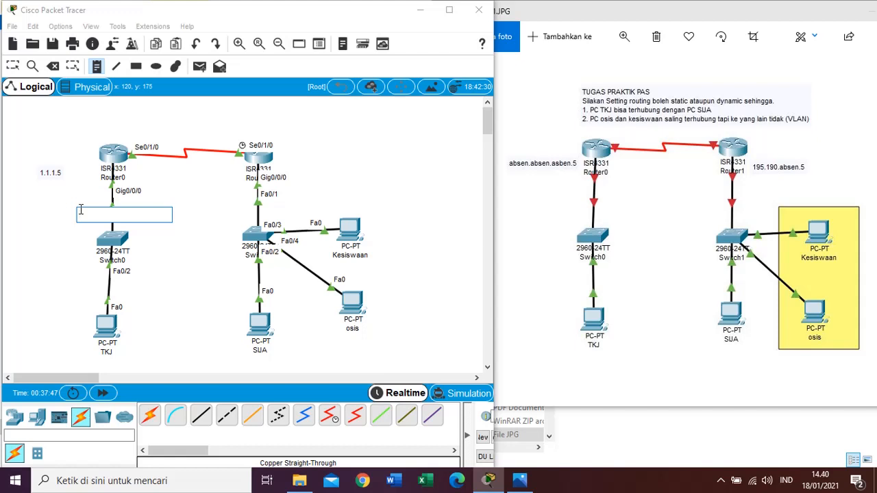
pyautogui.click(124, 132)
pyautogui.write('192.168.')
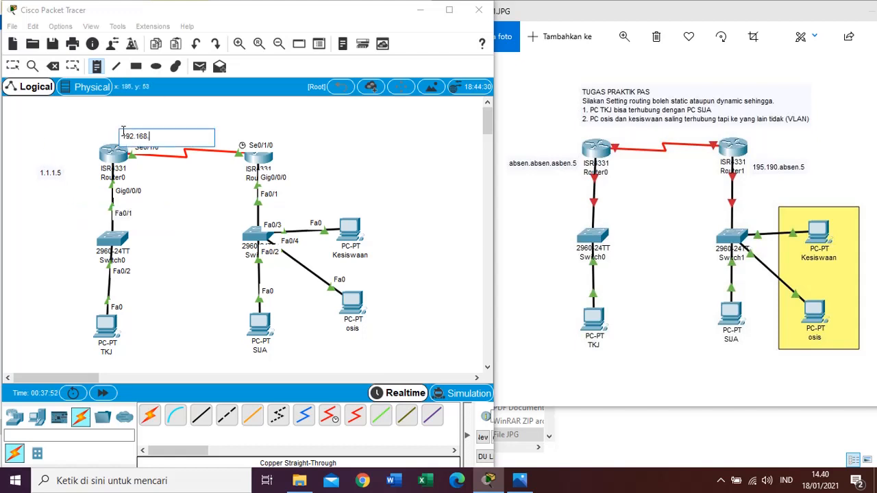
pyautogui.write('1.1')
pyautogui.click(220, 134)
pyautogui.write('19')
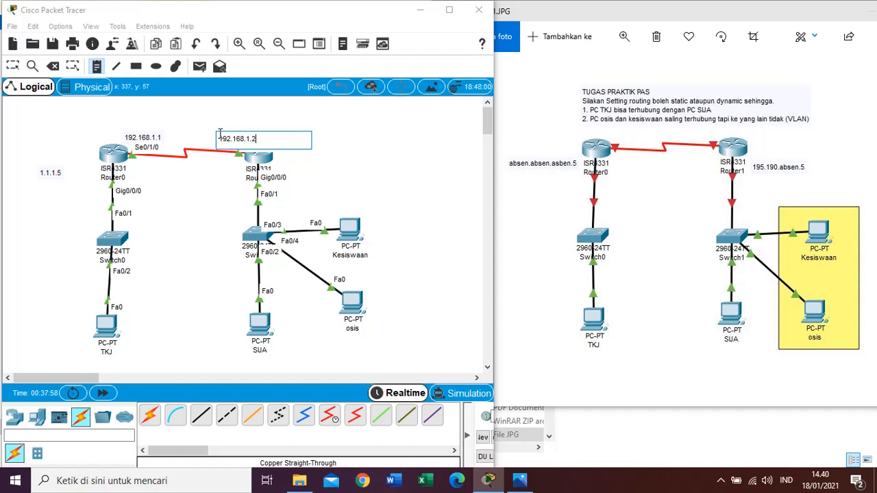
# Place a note reading 195.190.1.5 beside Router1 and return to the selection tool
pyautogui.click(283, 162)
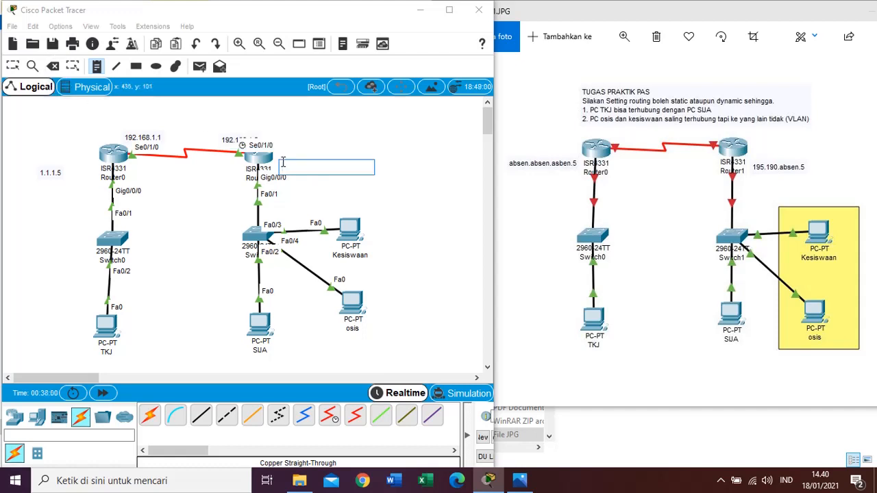
pyautogui.write('19')
pyautogui.write('5.190.1.5')
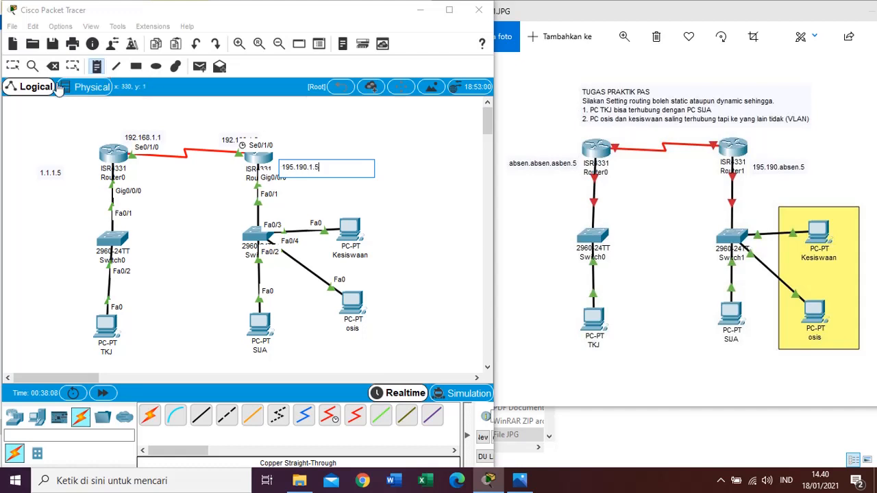
pyautogui.click(13, 67)
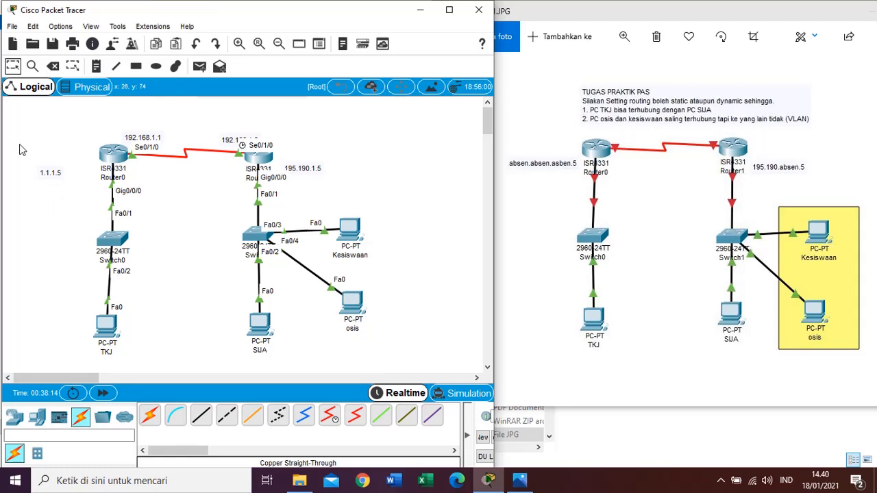
# Move the 1.1.1.5 and 195.190.1.5 notes closer to their routers and shift the 192.168.1.2 note clear of Router1's interface label
pyautogui.moveTo(51, 173); pyautogui.dragTo(83, 167)
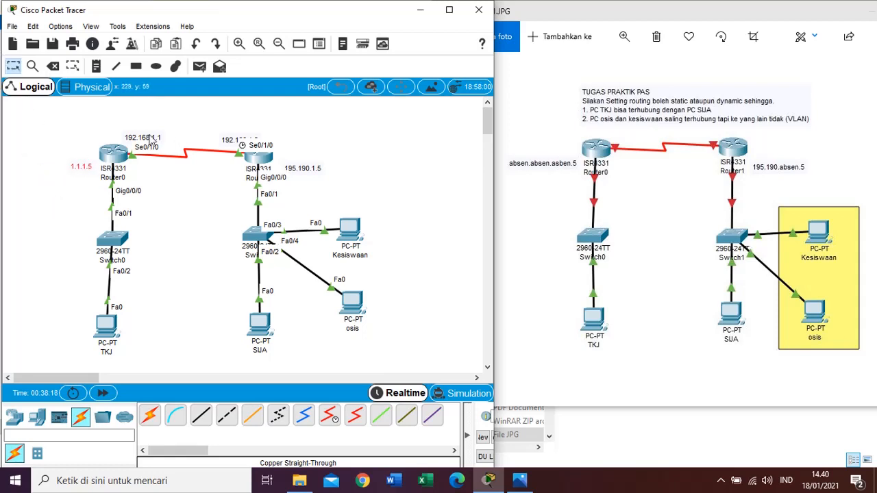
pyautogui.doubleClick(150, 139)
pyautogui.doubleClick(228, 141)
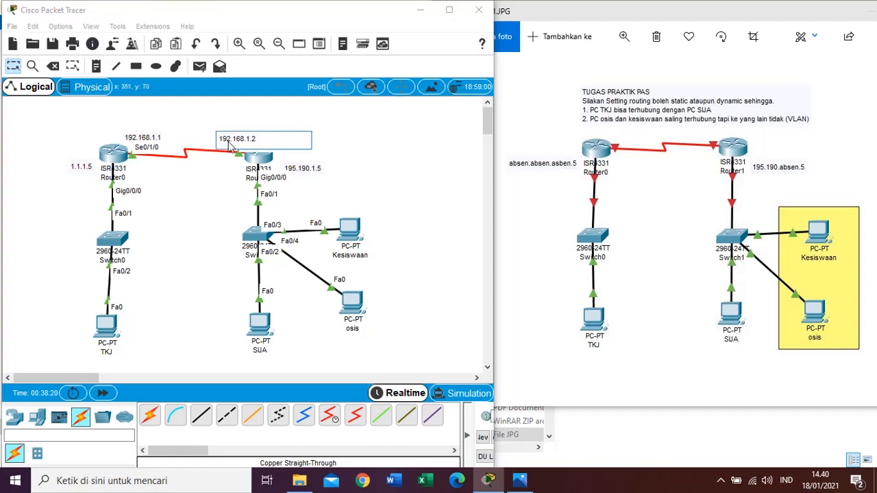
pyautogui.click(244, 128)
pyautogui.moveTo(234, 139); pyautogui.dragTo(209, 135)
pyautogui.moveTo(310, 167); pyautogui.dragTo(304, 167)
pyautogui.click(354, 166)
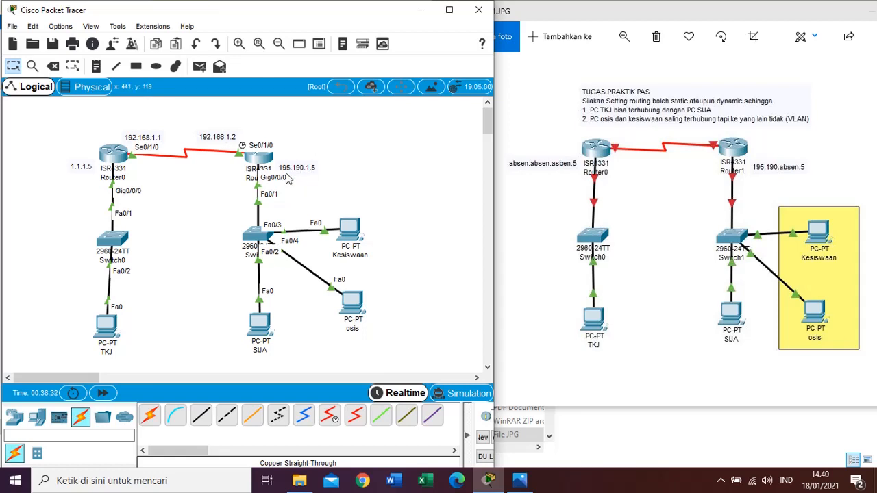
# Assign PC TKJ's FastEthernet0 the static IPv4 address 1.1.1.6 with subnet mask 255.0.0.0, and close its window
pyautogui.click(111, 332)
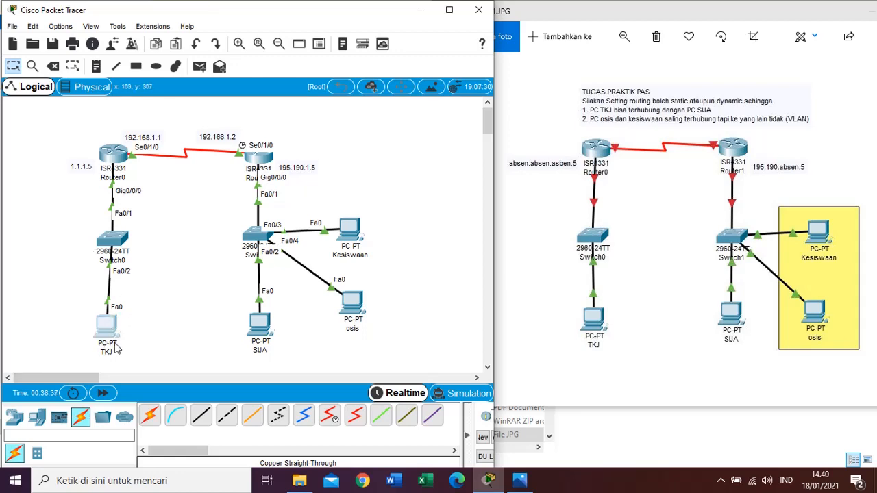
pyautogui.click(118, 323)
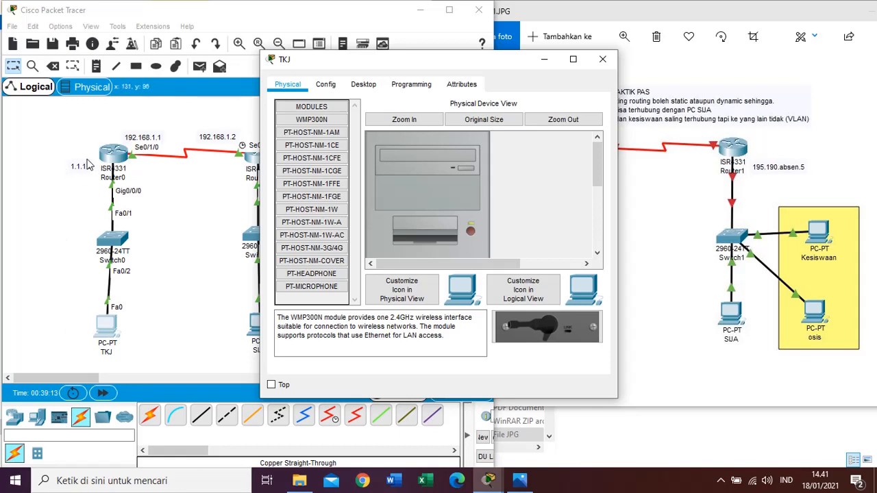
pyautogui.click(324, 91)
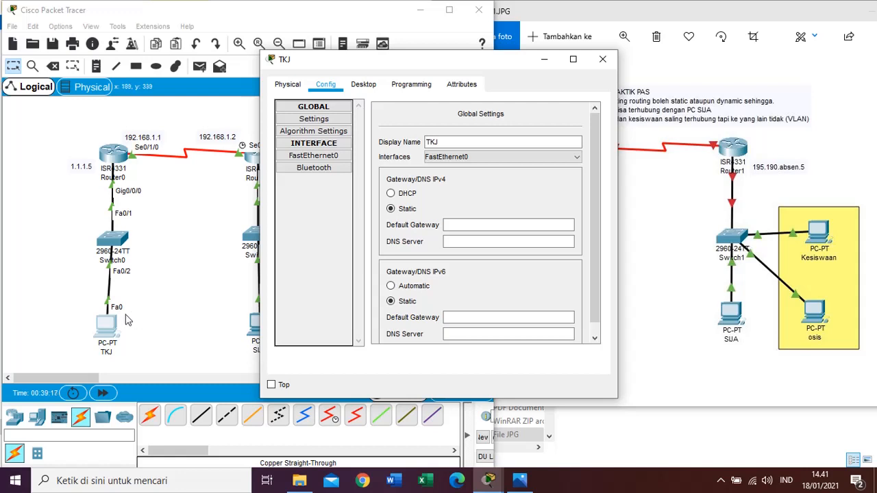
pyautogui.click(318, 159)
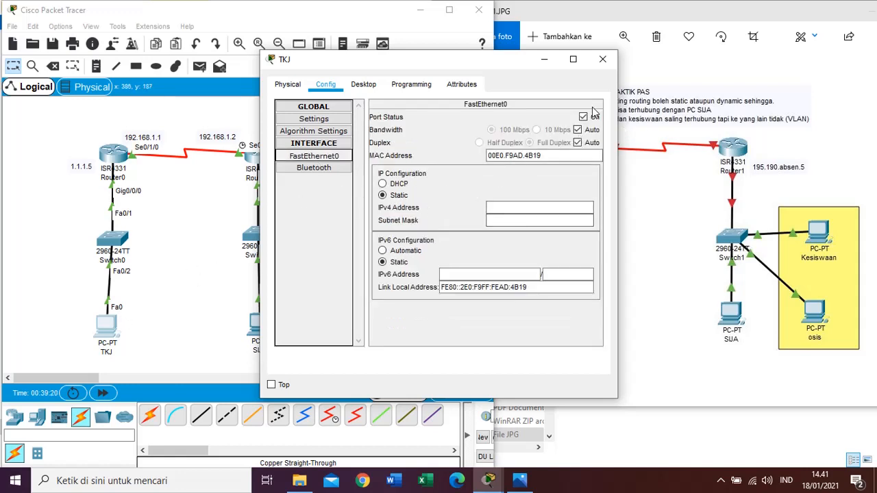
pyautogui.click(517, 208)
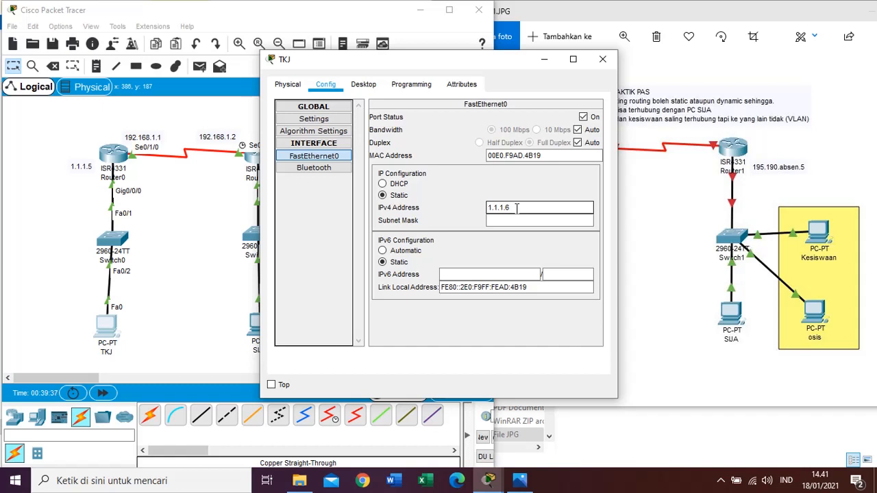
pyautogui.click(509, 221)
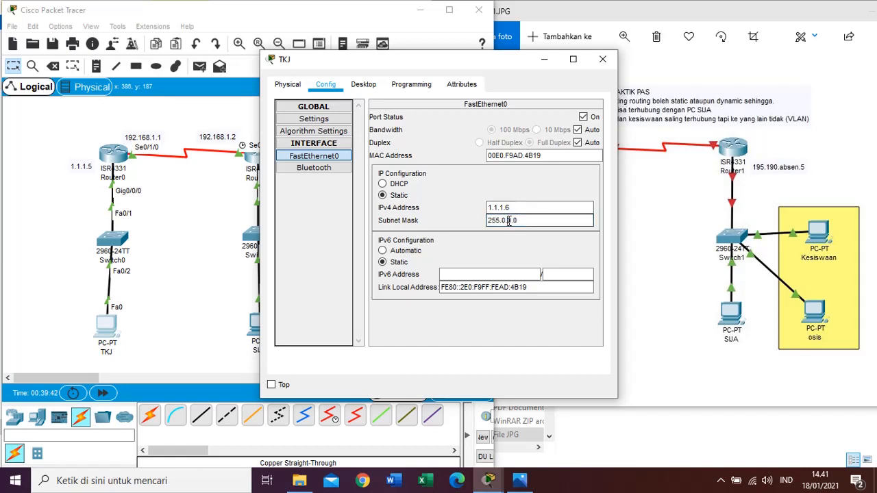
pyautogui.click(602, 60)
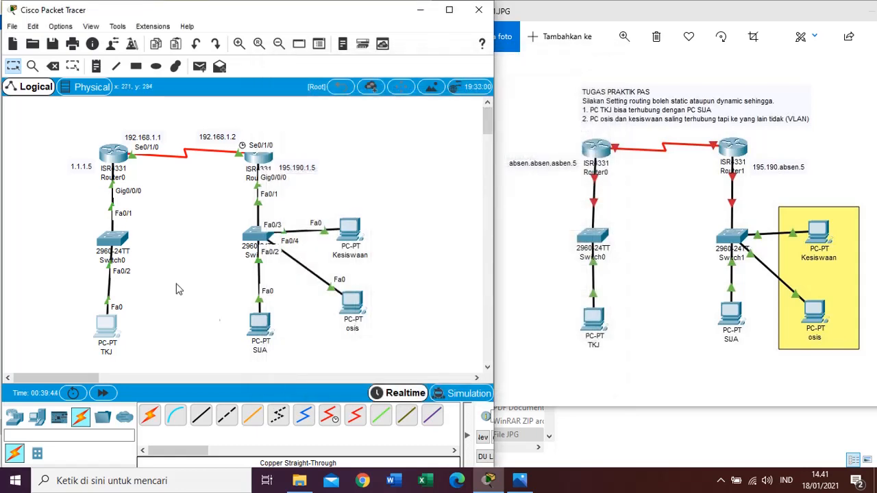
# Assign PC SIJA's FastEthernet0 the static IPv4 address 195.190.1.6 with subnet mask 255.255.255.0, and close its window
pyautogui.click(266, 331)
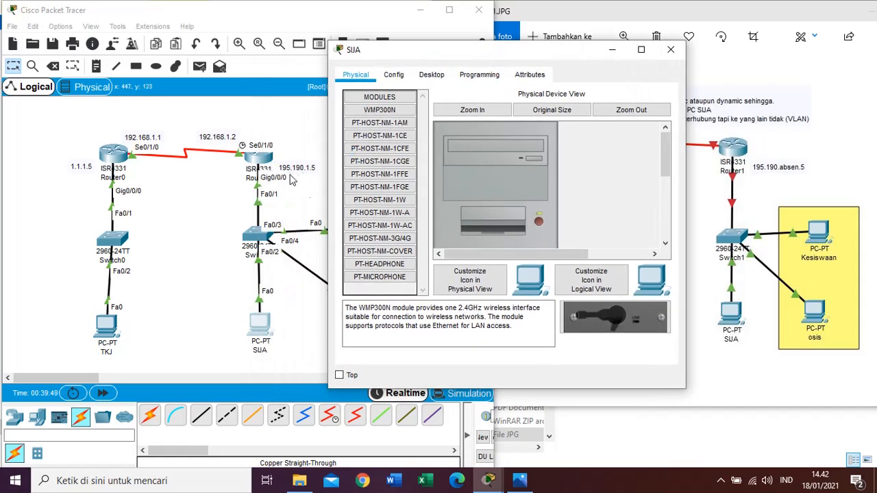
pyautogui.click(404, 76)
pyautogui.click(382, 146)
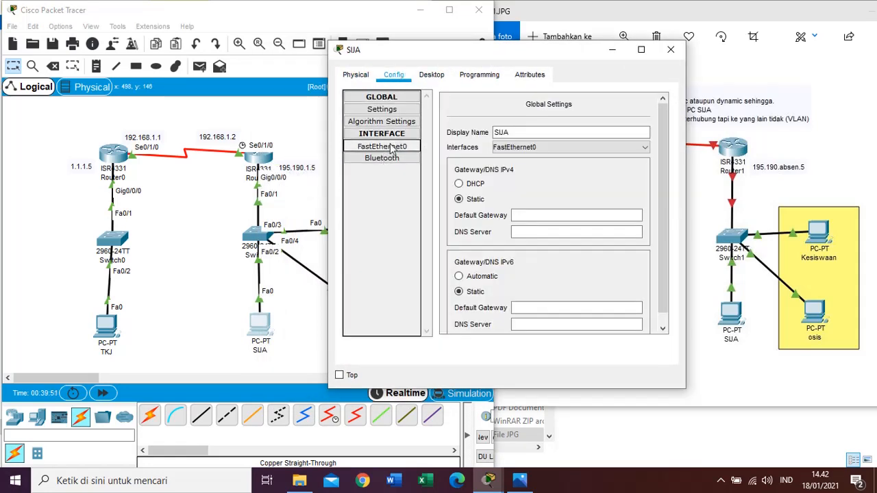
pyautogui.click(563, 198)
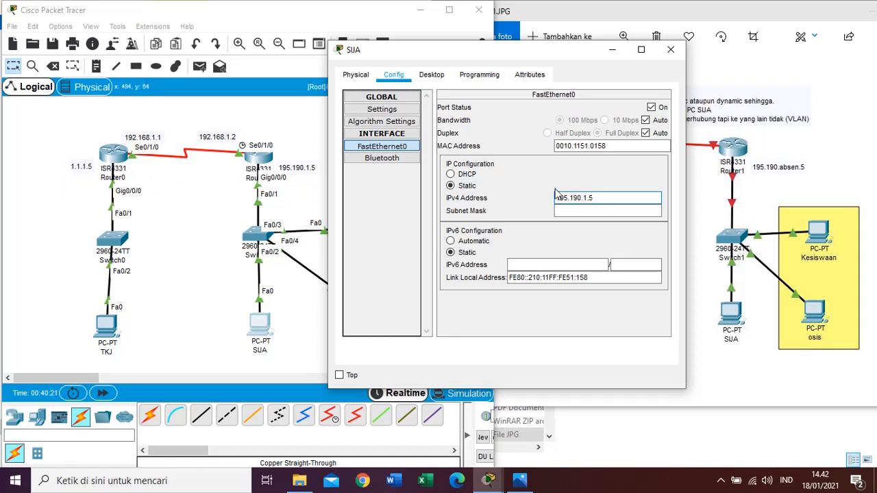
pyautogui.click(611, 210)
pyautogui.click(597, 199)
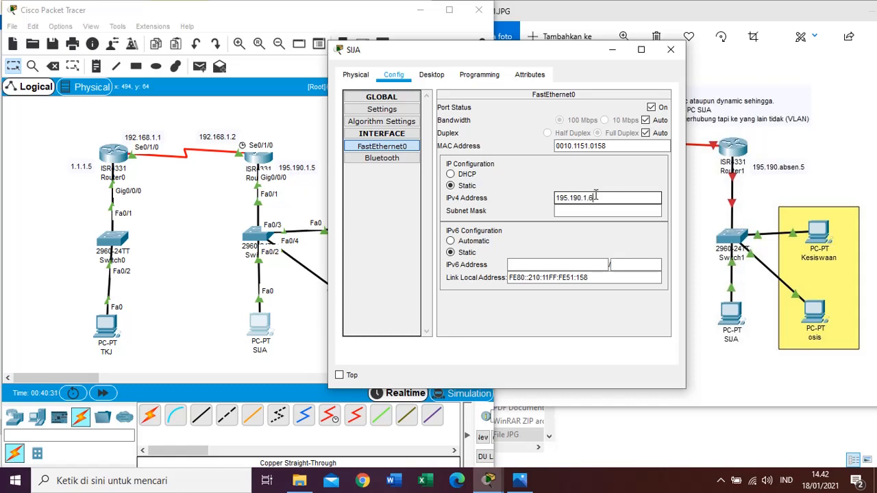
pyautogui.write('195.190.1.6')
pyautogui.press('Tab')
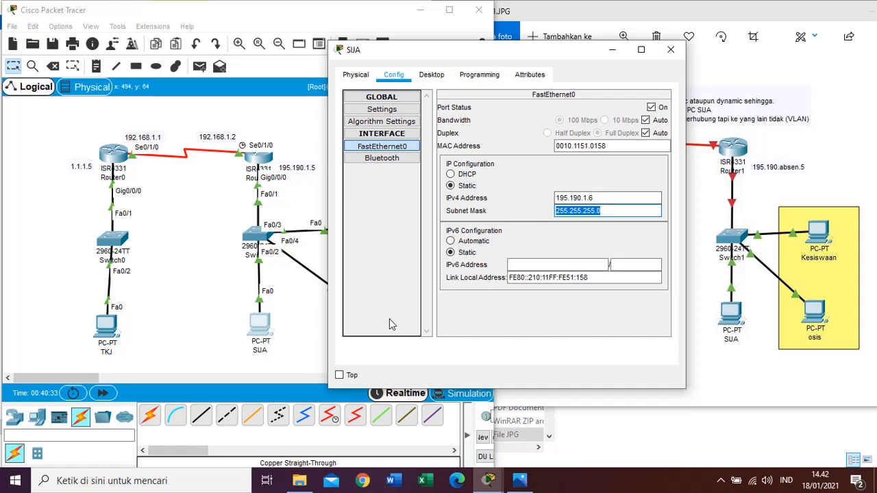
pyautogui.click(671, 50)
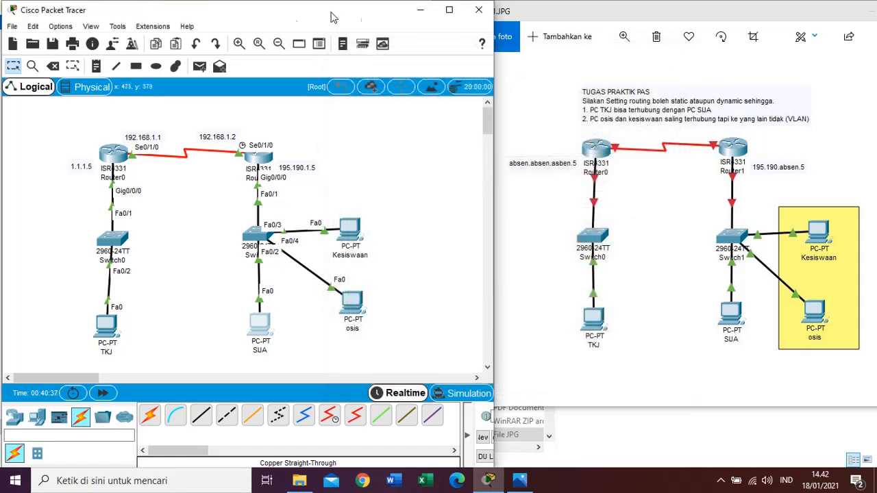
# Place notes reading 1.1.1.6 beside PC TKJ and 195.190.1.6 below PC SIJA
pyautogui.click(96, 66)
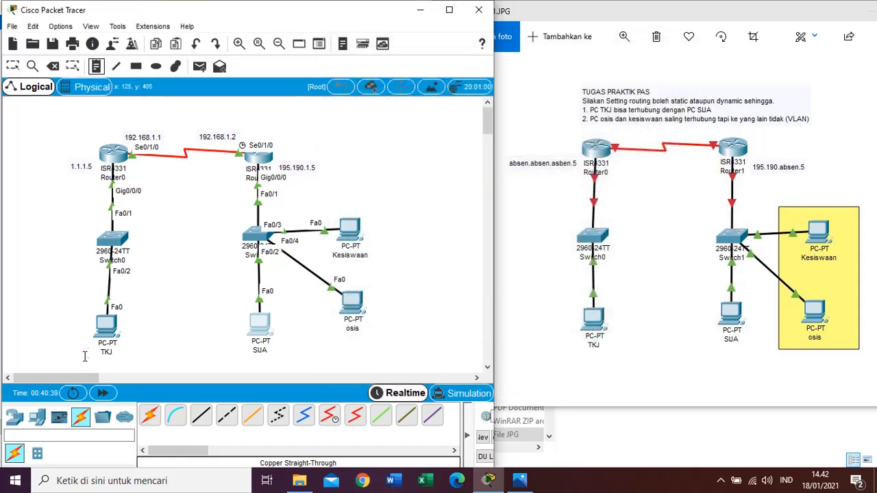
pyautogui.click(53, 334)
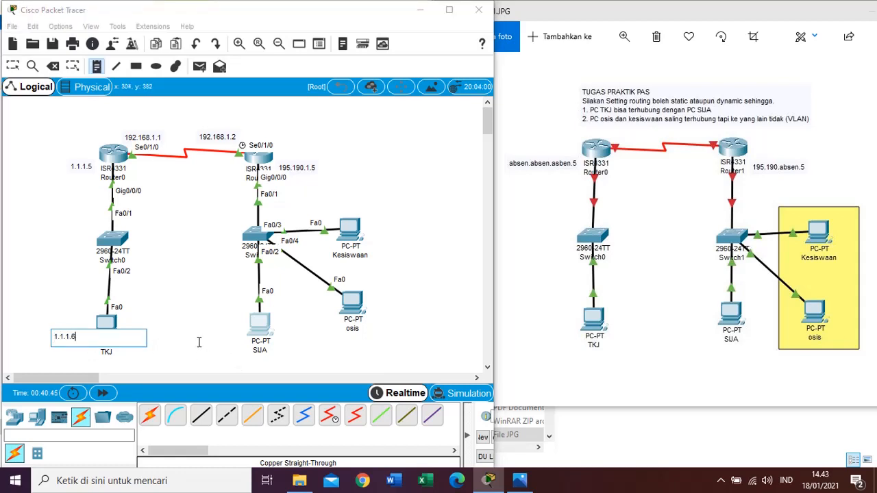
pyautogui.click(235, 367)
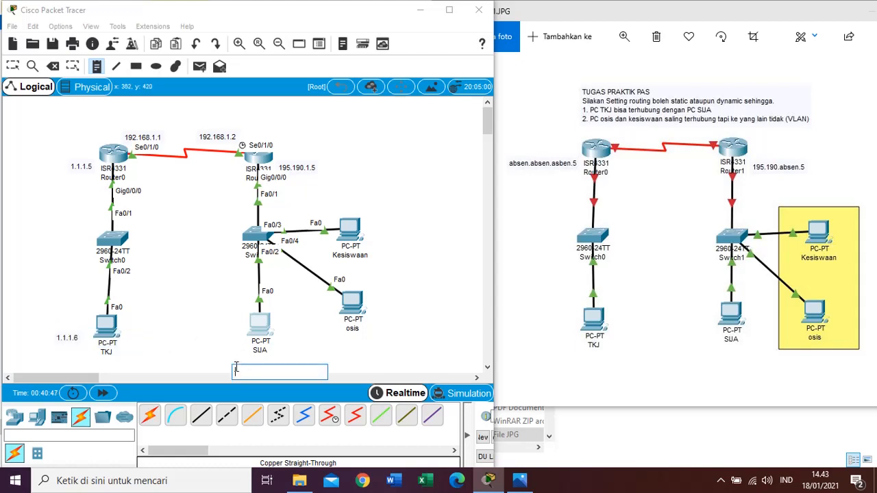
pyautogui.write('195.190.1.6')
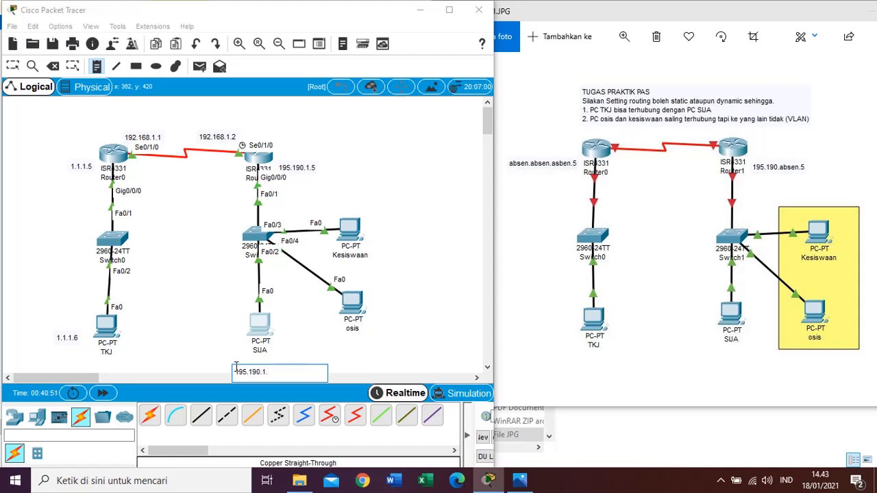
# Place notes reading 195.190.1.7 below PC osis and 195.190.1.8 beside PC Kesiswaan
pyautogui.click(341, 344)
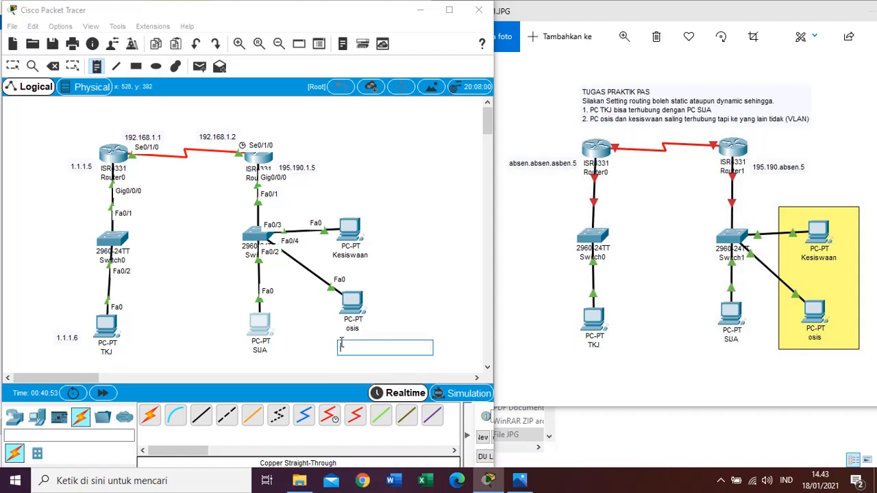
pyautogui.write('1')
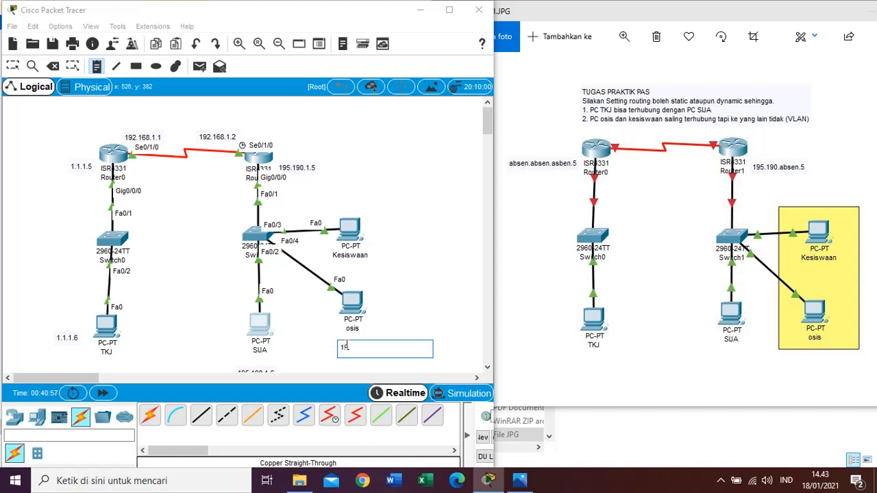
pyautogui.write('95.190')
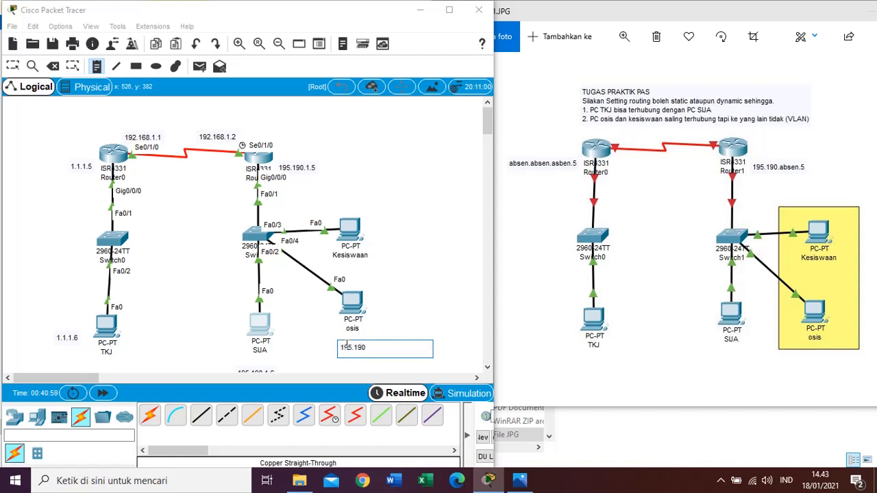
pyautogui.write('.1.7')
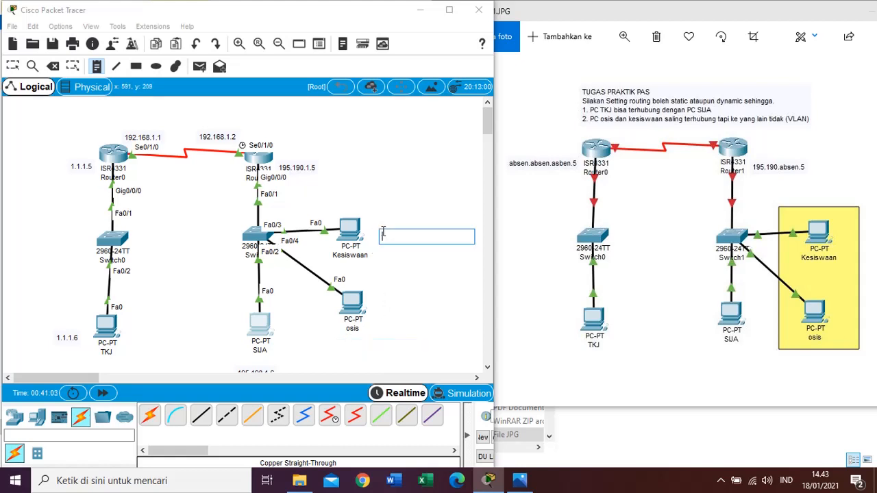
pyautogui.click(380, 233)
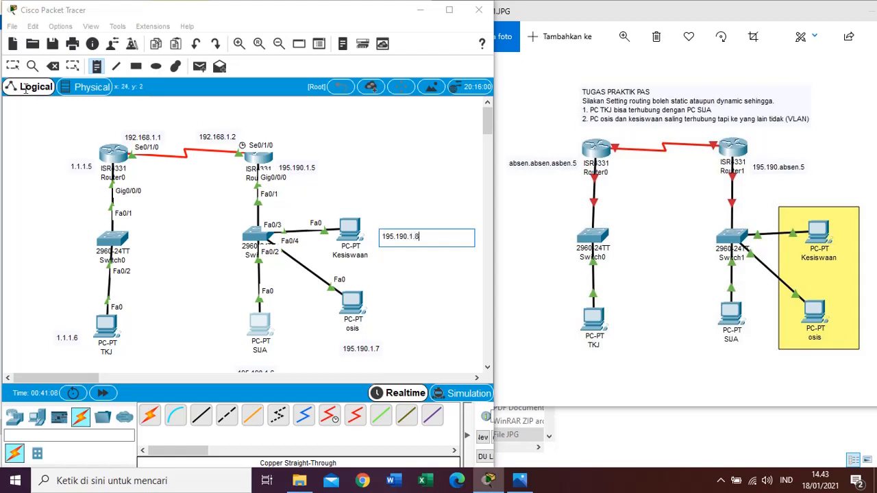
# Move the 195.190.1.8 note beside PC Kesiswaan, the 195.190.1.7 note beside PC osis and the 195.190.1.6 note directly below PC SIJA
pyautogui.click(19, 67)
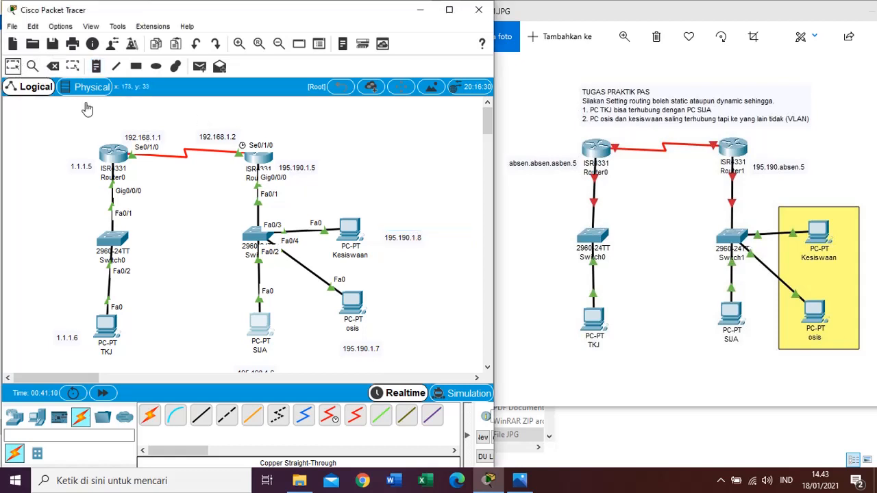
pyautogui.click(388, 236)
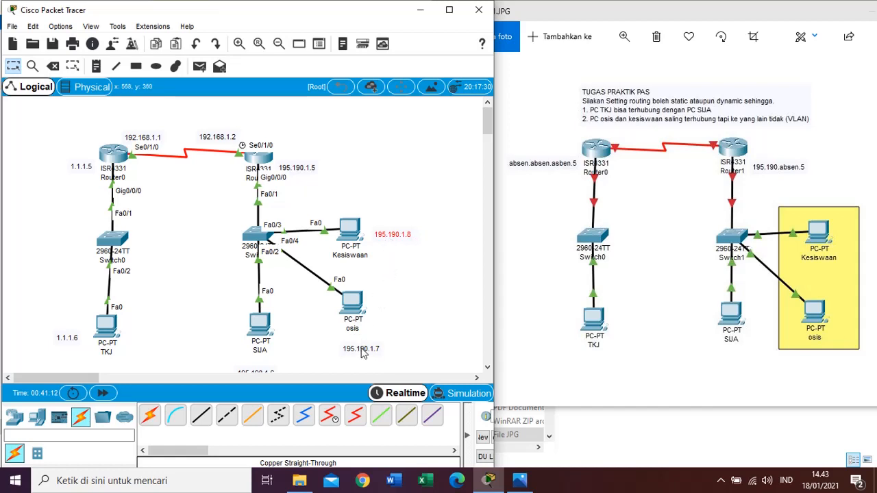
pyautogui.moveTo(362, 351); pyautogui.dragTo(407, 321)
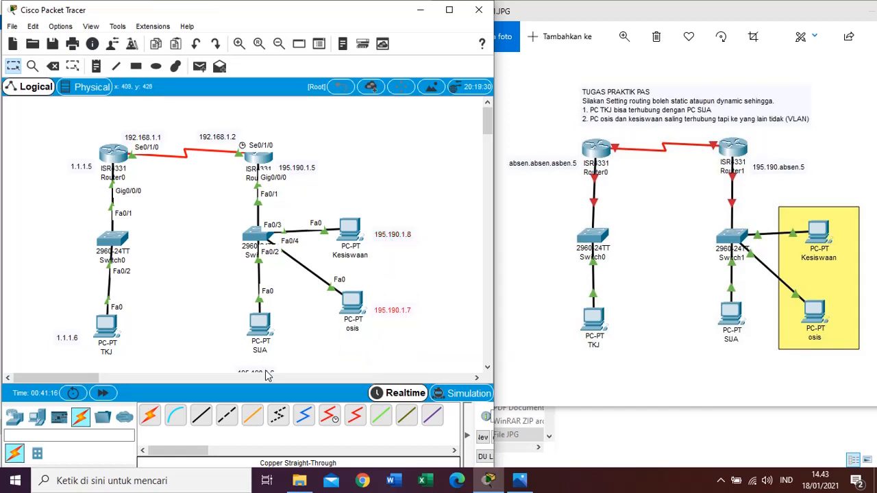
pyautogui.moveTo(267, 374); pyautogui.dragTo(270, 364)
pyautogui.click(298, 353)
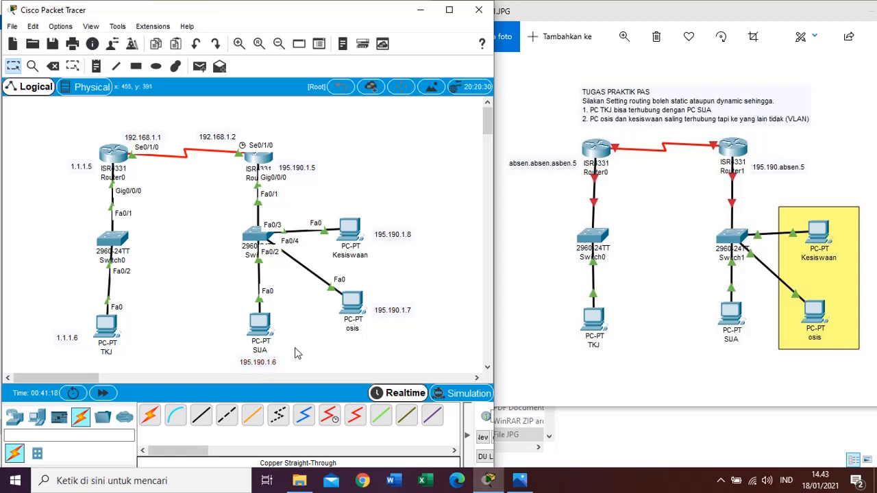
# Assign PC osis's FastEthernet0 the static IPv4 address 195.190.1.7 with subnet mask 255.255.255.0, and close its window
pyautogui.moveTo(266, 320)
pyautogui.click(355, 309)
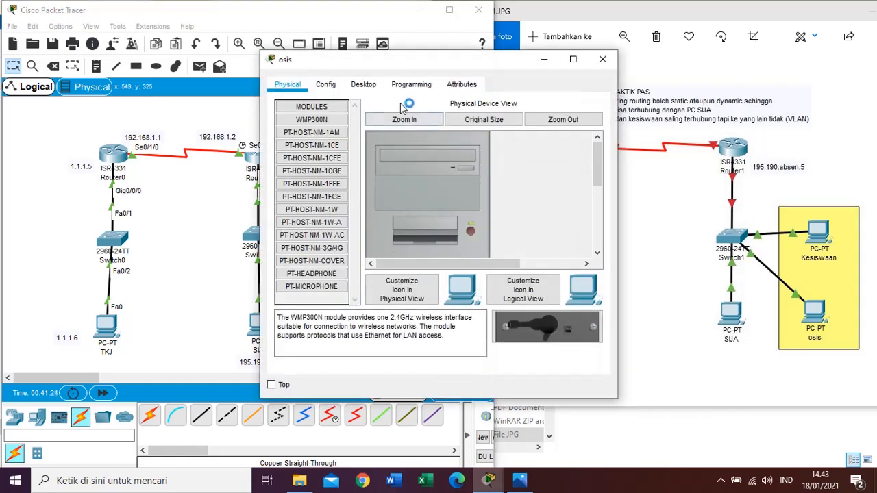
pyautogui.click(345, 83)
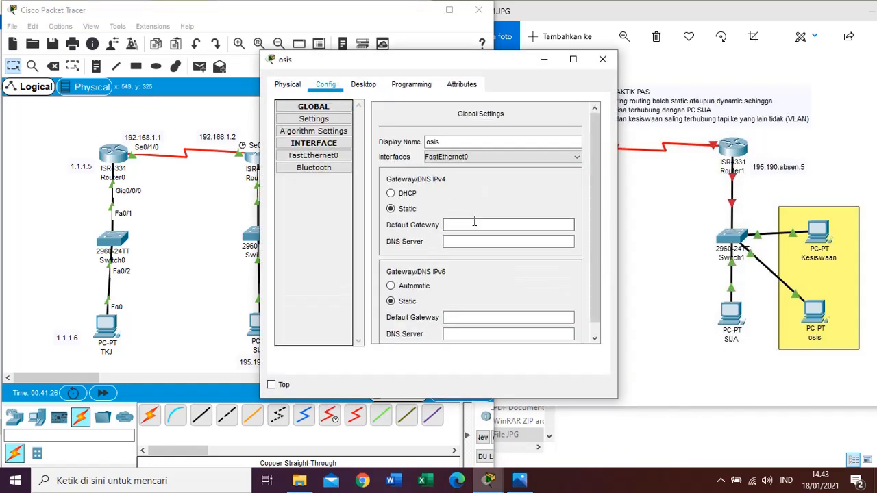
pyautogui.click(324, 159)
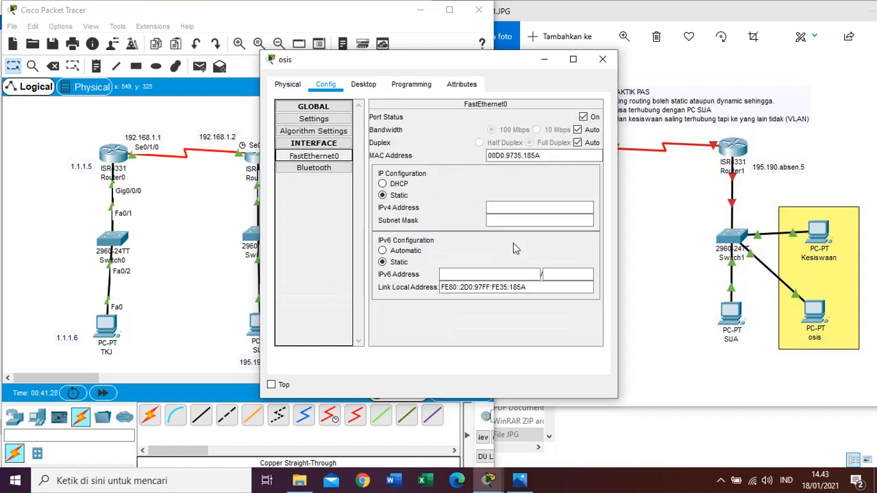
pyautogui.click(503, 205)
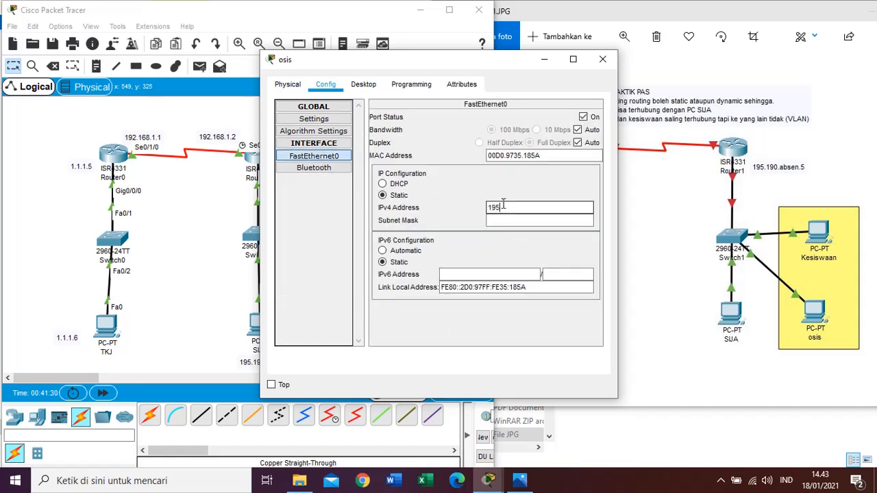
pyautogui.write('195.190.1.')
pyautogui.hotkey('ctrl', 'a')
pyautogui.click(529, 207)
pyautogui.write('7')
pyautogui.press('Tab')
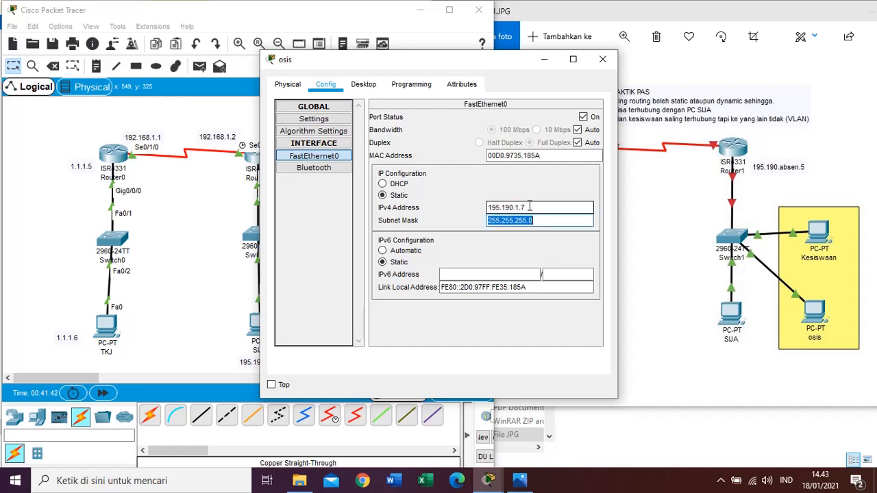
pyautogui.click(602, 60)
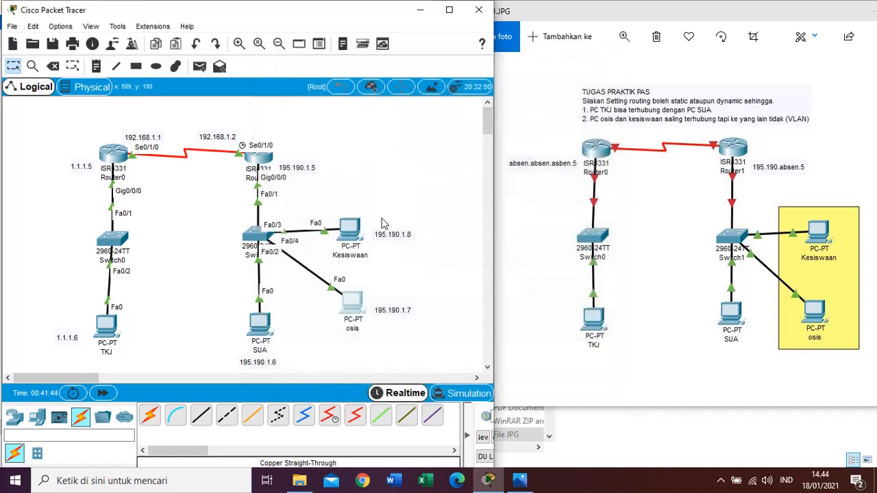
# Assign PC Kesiswaan's FastEthernet0 the static IPv4 address 195.190.1.8 with the default subnet mask, and close its window
pyautogui.click(356, 229)
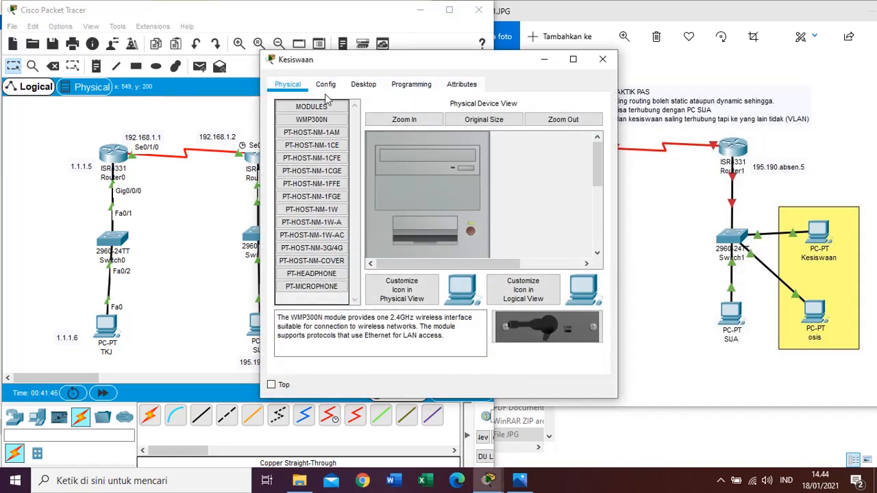
pyautogui.click(357, 85)
pyautogui.click(325, 87)
pyautogui.click(314, 156)
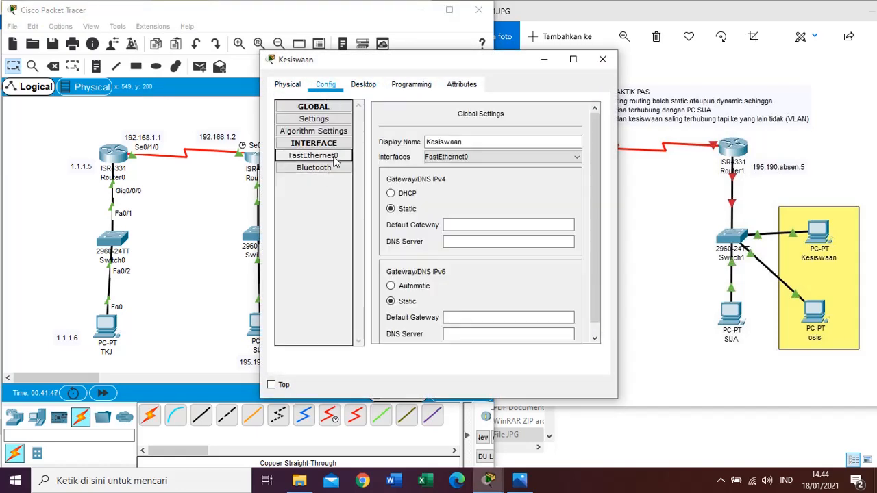
pyautogui.click(503, 206)
pyautogui.write('195.190.1.')
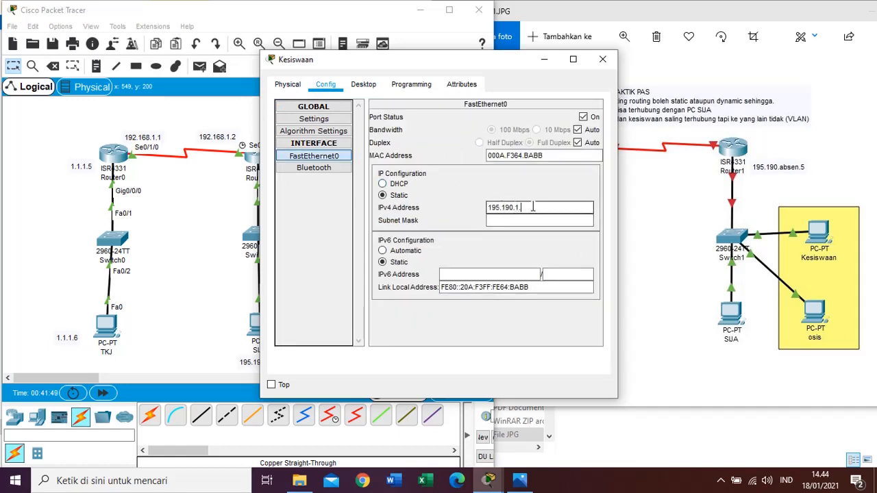
pyautogui.write('8')
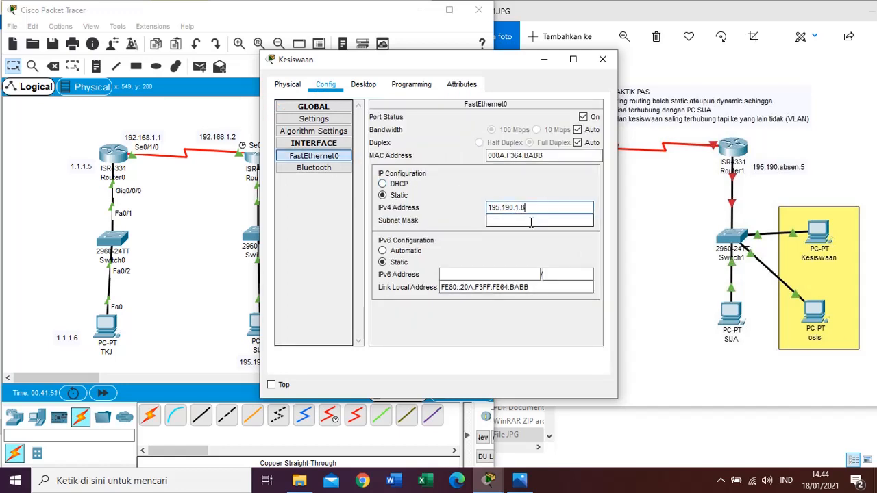
pyautogui.click(537, 220)
pyautogui.click(596, 65)
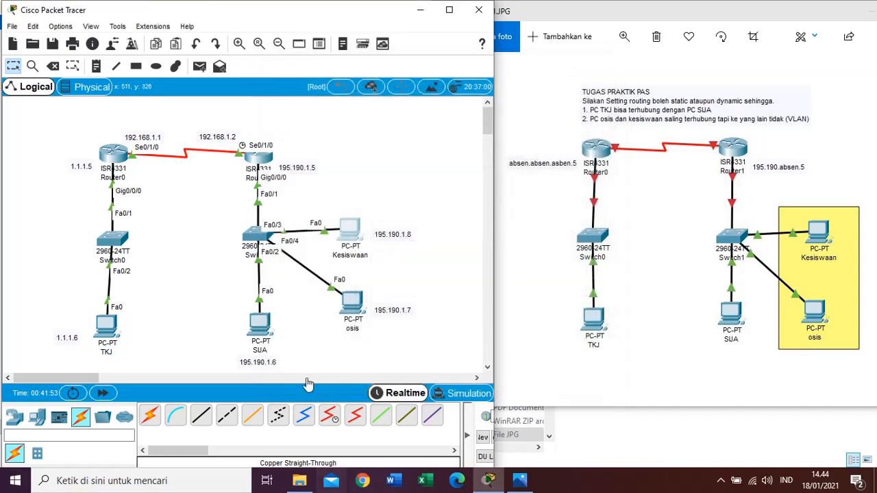
# Maximize the Packet Tracer window, clear the old PDU test, and send a simple PDU from PC TKJ to Router0
pyautogui.click(449, 10)
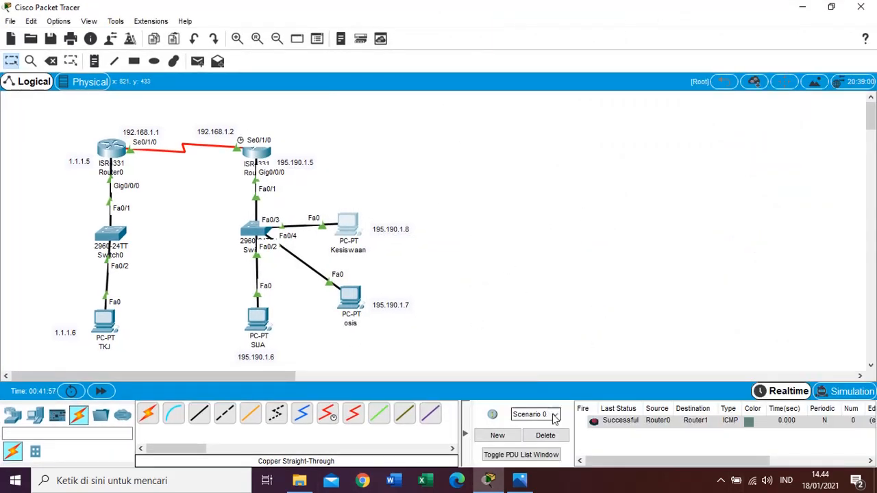
pyautogui.click(547, 436)
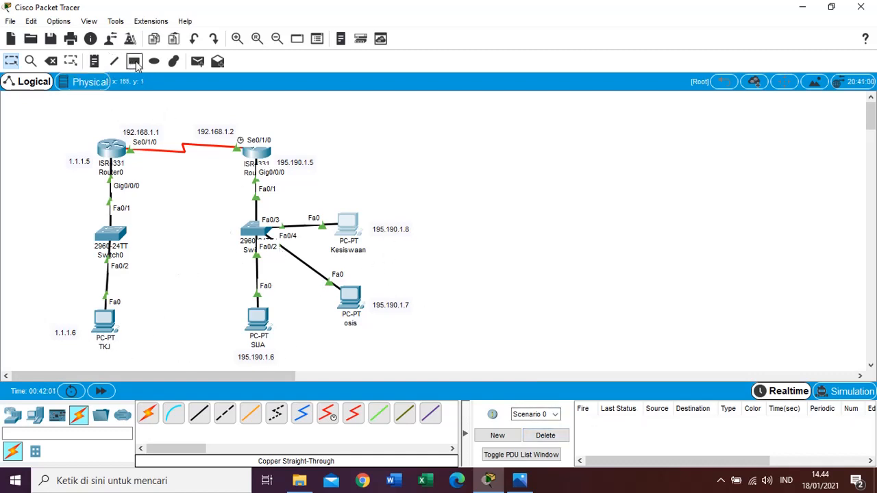
pyautogui.click(197, 61)
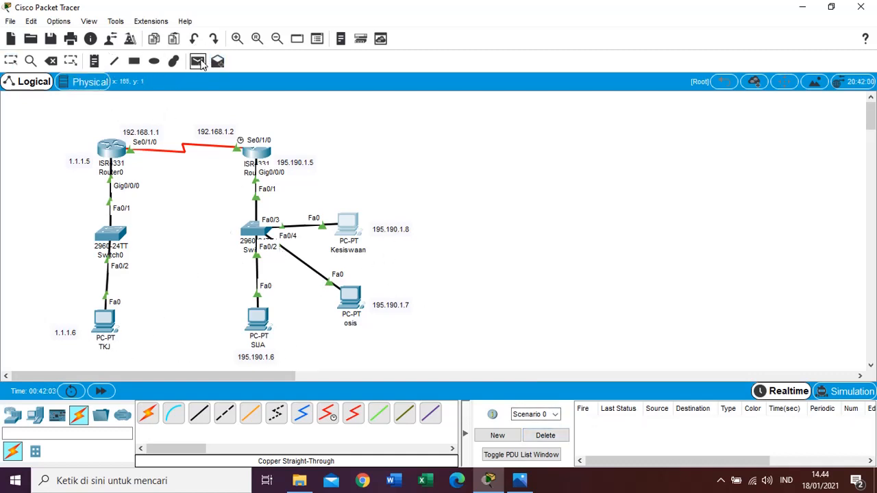
pyautogui.click(110, 320)
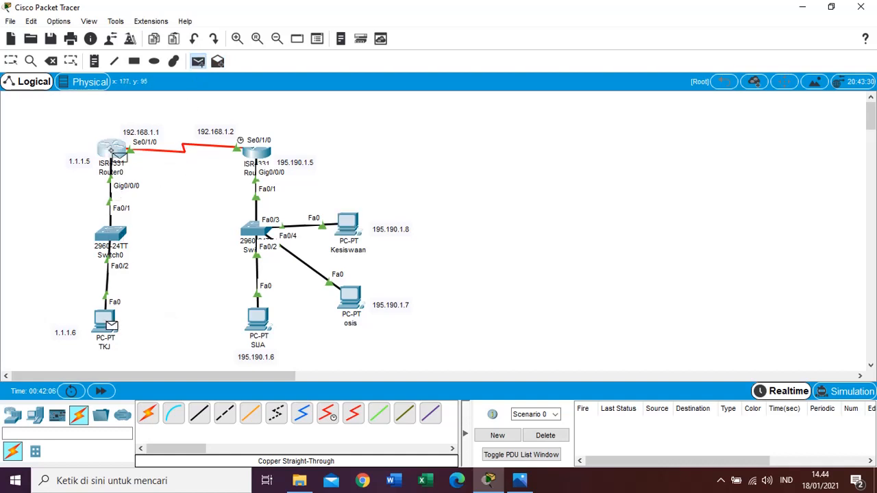
pyautogui.click(110, 149)
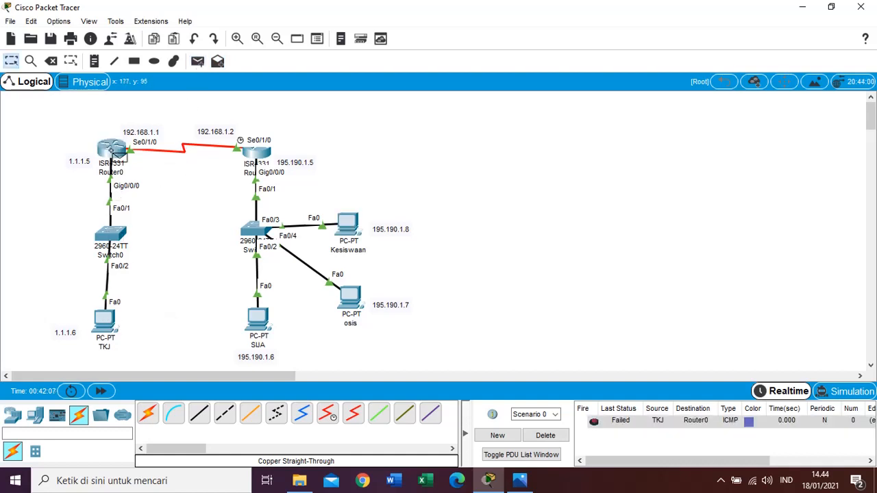
# Repeat the simple PDU test from PC TKJ to Router0 and clear the scenario's PDU list
pyautogui.click(196, 61)
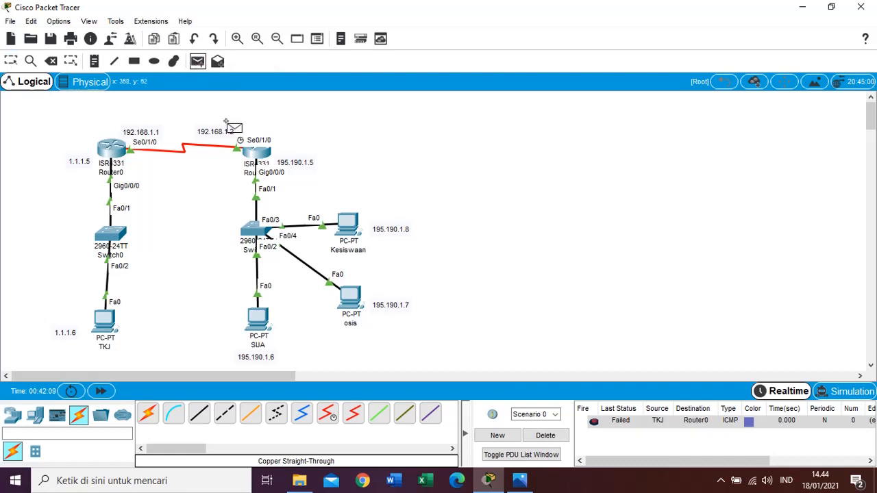
pyautogui.click(106, 320)
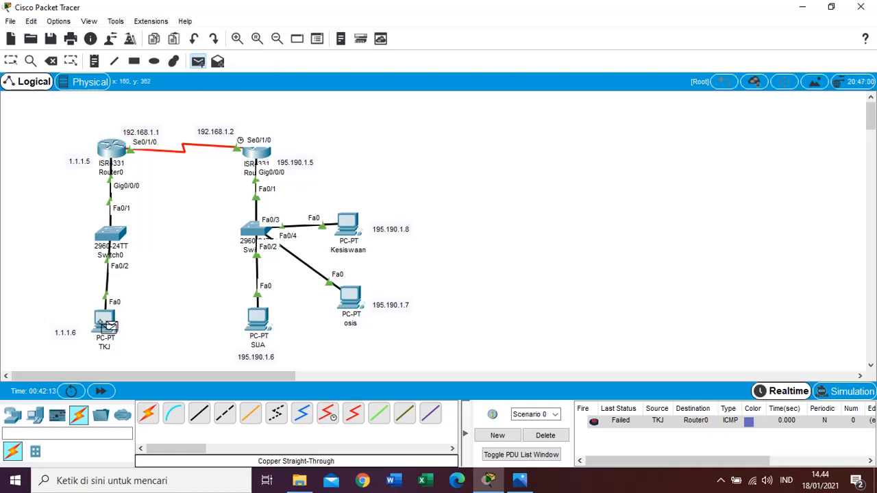
pyautogui.click(117, 153)
pyautogui.click(558, 437)
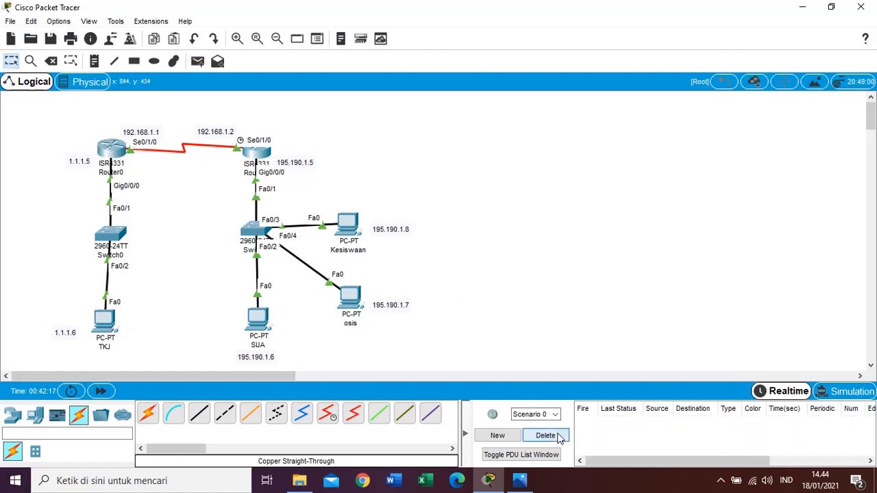
# Test the connections with simple PDUs from PC SIJA to PC osis and from PC osis to PC Kesiswaan
pyautogui.click(200, 64)
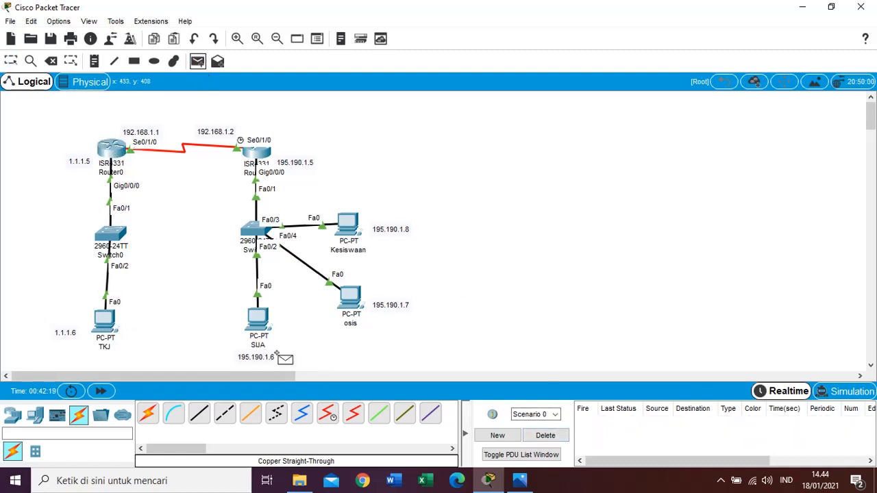
pyautogui.click(256, 321)
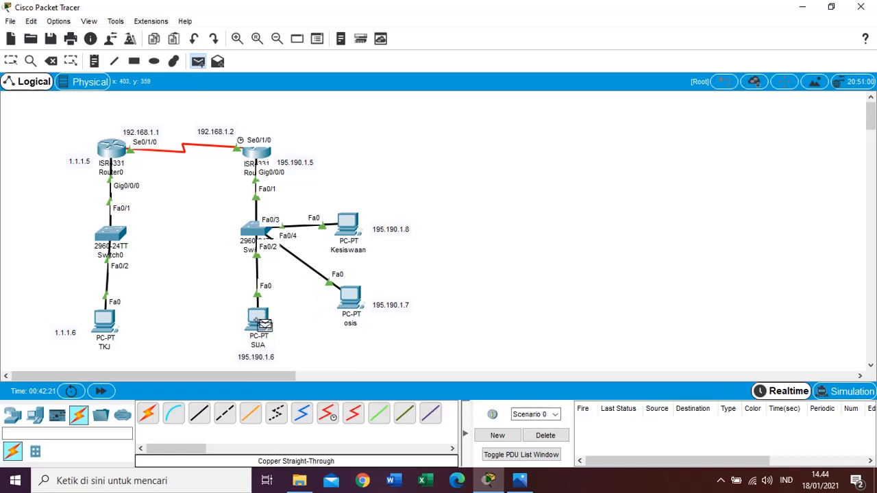
pyautogui.click(352, 296)
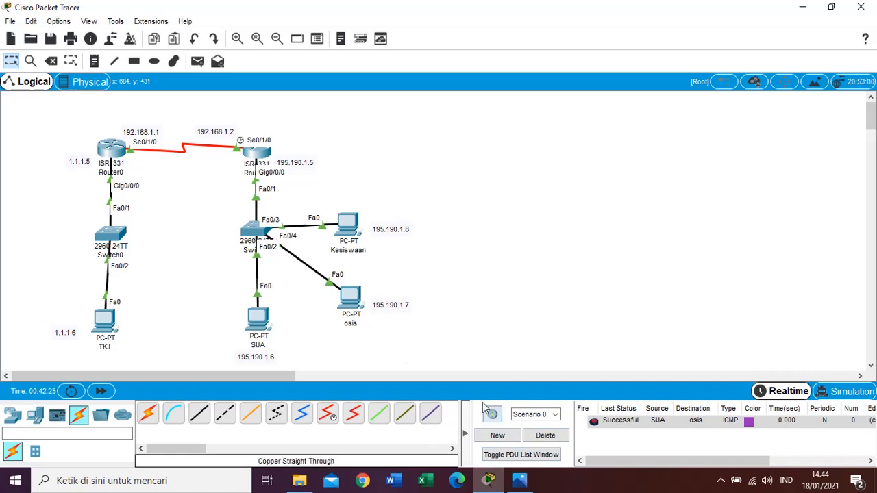
pyautogui.click(197, 61)
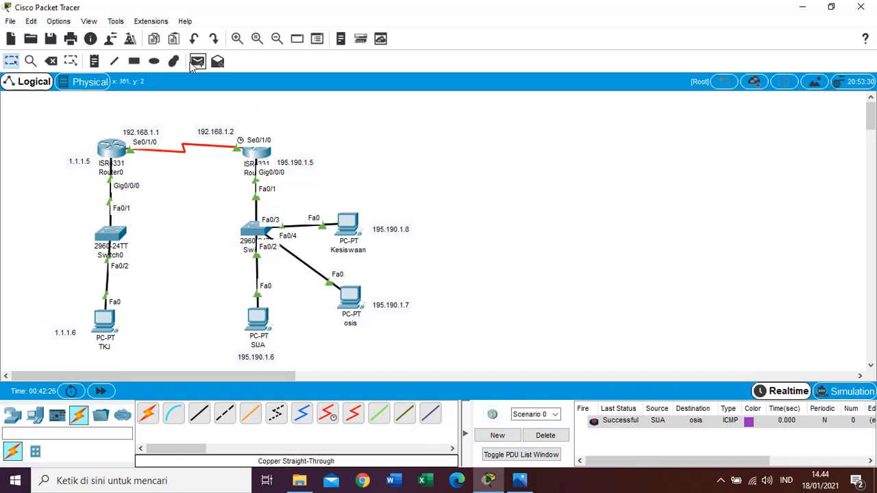
pyautogui.click(348, 302)
pyautogui.click(354, 224)
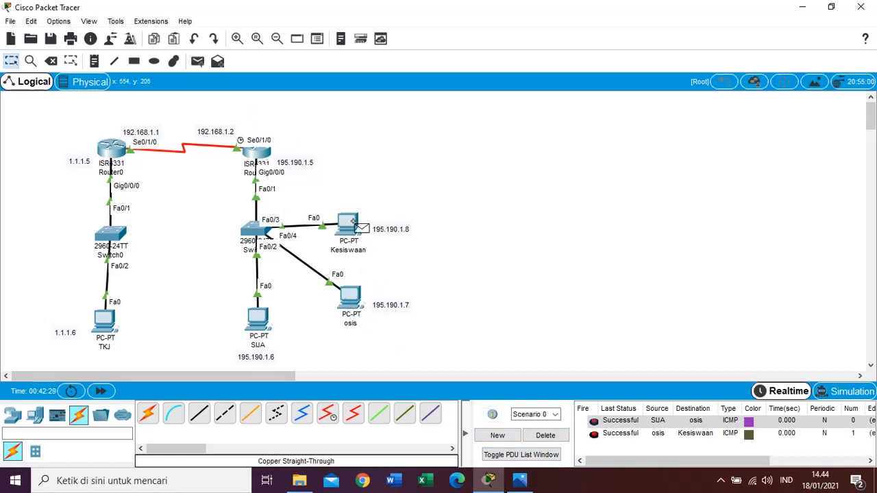
# Send a simple PDU from PC SIJA to Router1 and clear the scenario's PDU list
pyautogui.click(198, 61)
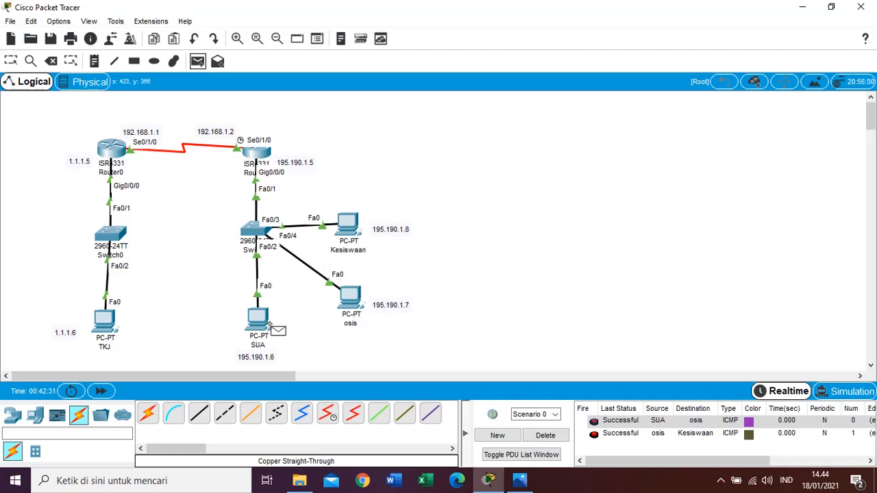
pyautogui.click(257, 319)
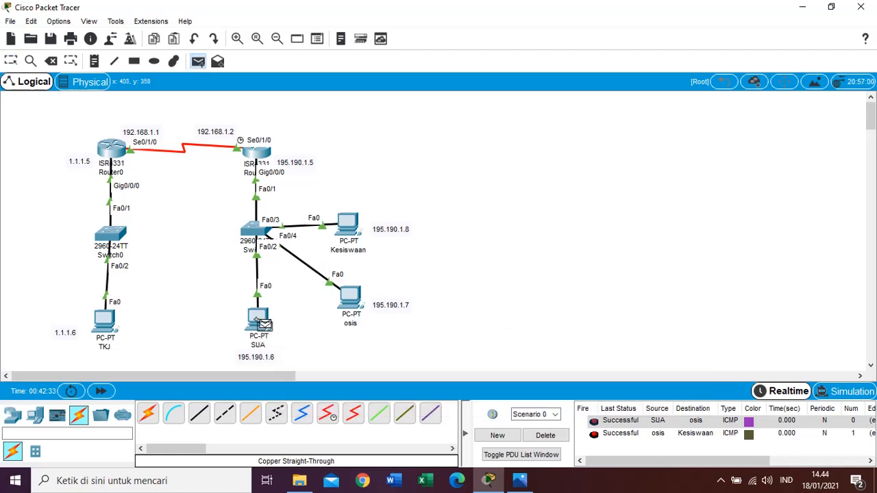
pyautogui.click(259, 155)
pyautogui.click(546, 435)
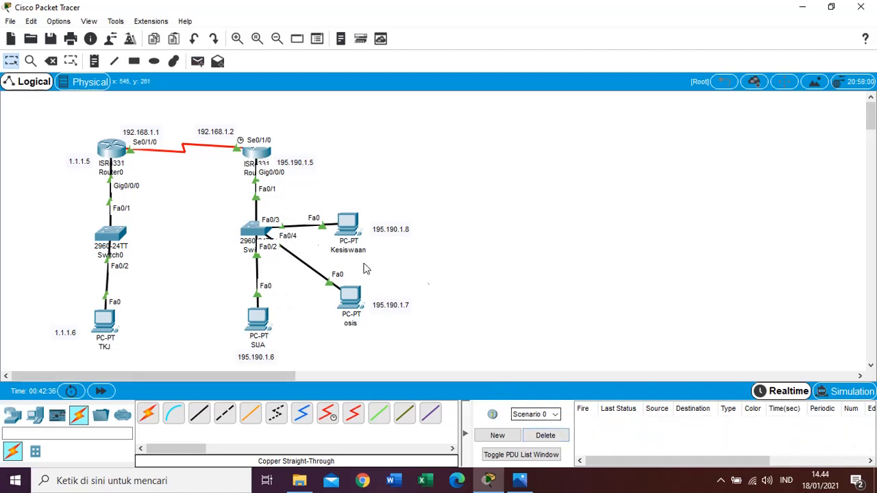
# Test the gateway connection with simple PDUs from PC Kesiswaan and from PC osis to Router1
pyautogui.click(198, 61)
pyautogui.click(350, 233)
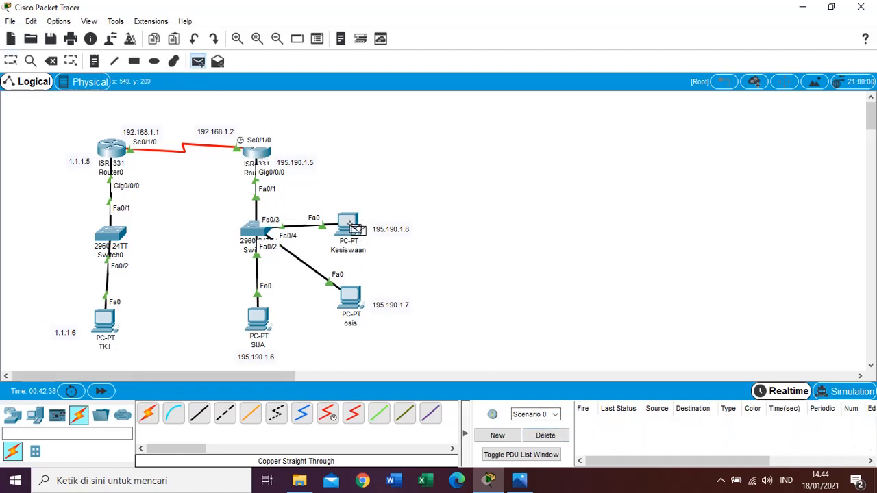
pyautogui.click(259, 155)
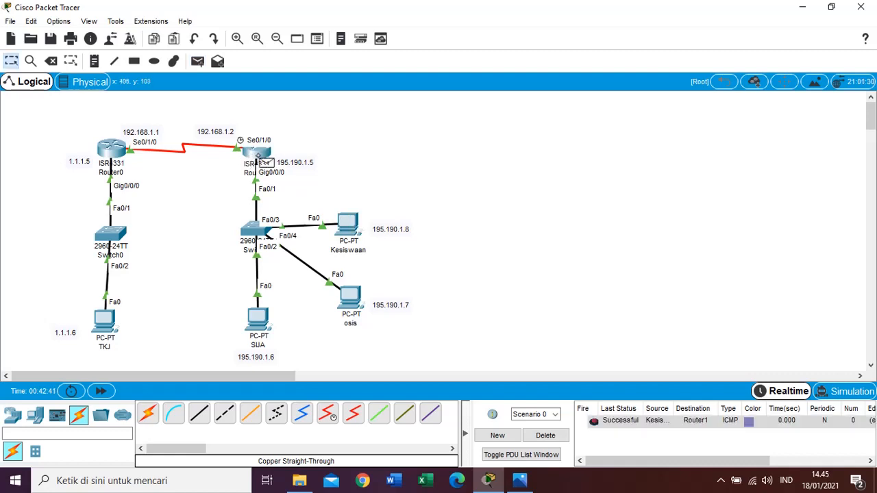
pyautogui.click(197, 61)
pyautogui.click(350, 296)
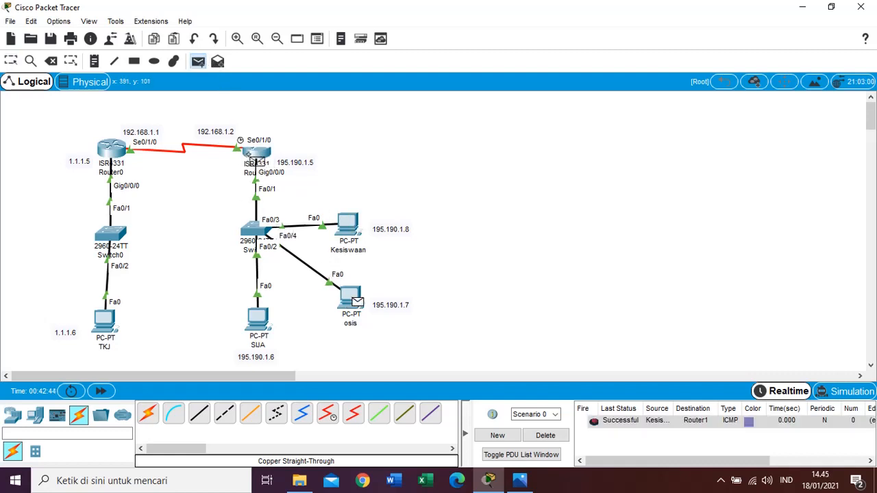
pyautogui.click(252, 154)
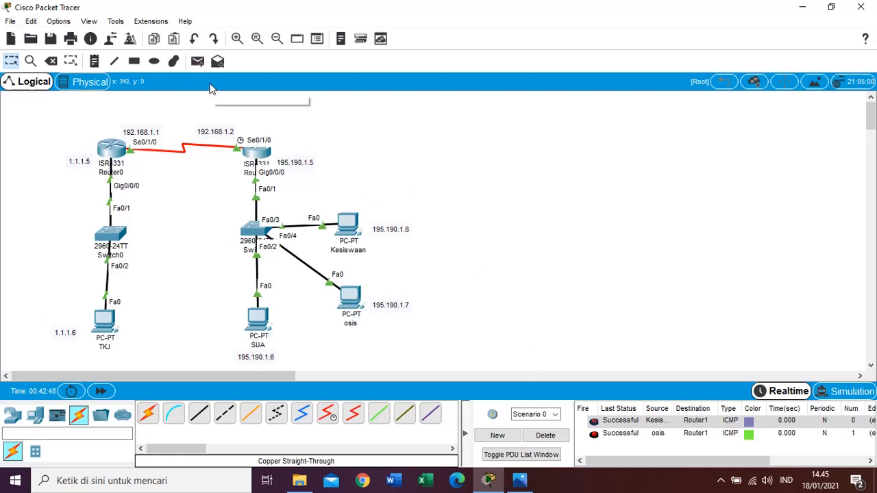
# Test the link between sites with a simple PDU from PC TKJ to PC SIJA, clearing the scenario's PDU list before and after
pyautogui.click(559, 439)
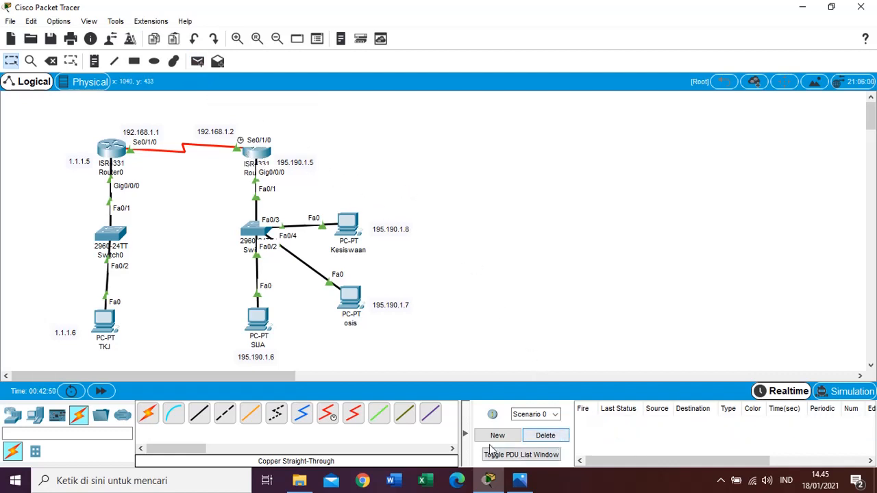
pyautogui.click(203, 64)
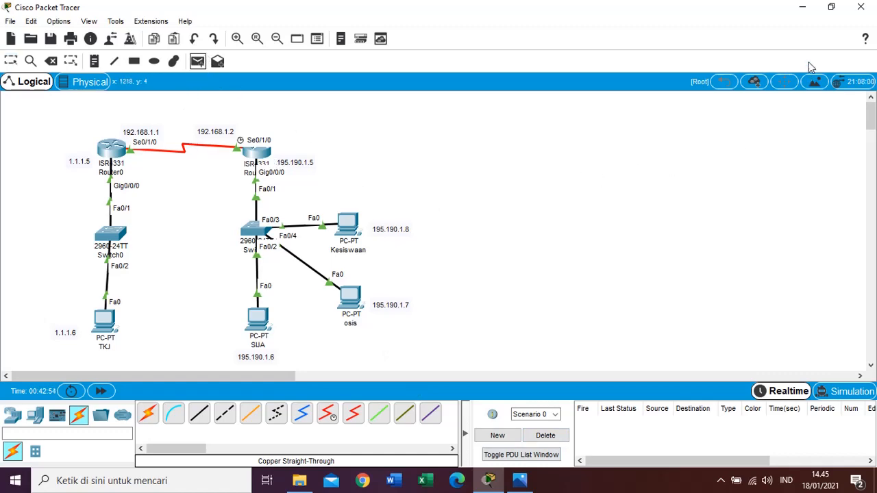
pyautogui.click(831, 7)
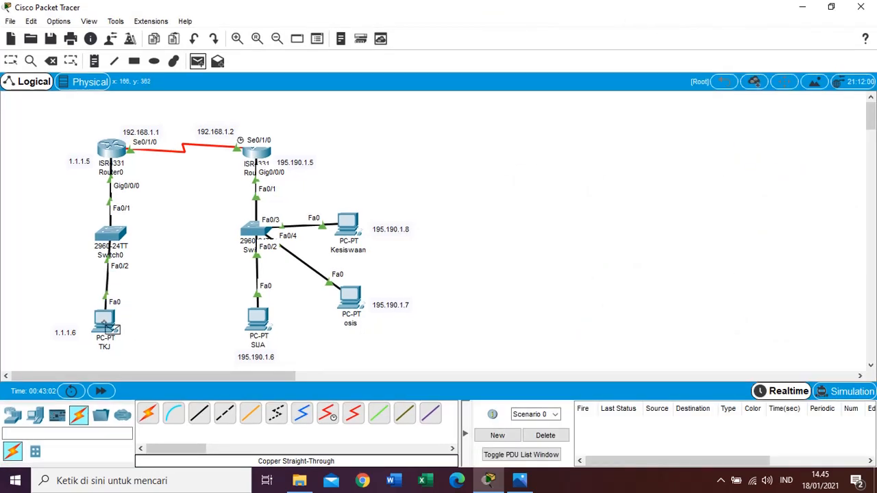
pyautogui.click(106, 326)
pyautogui.click(256, 319)
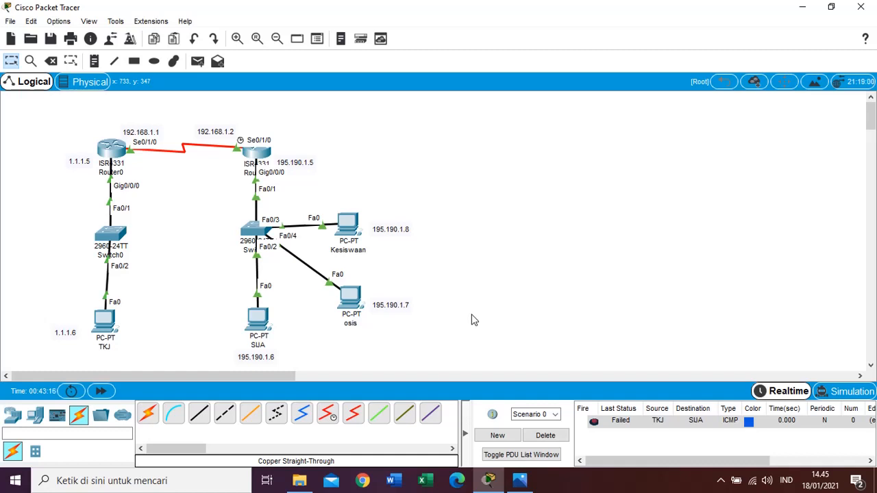
pyautogui.click(548, 438)
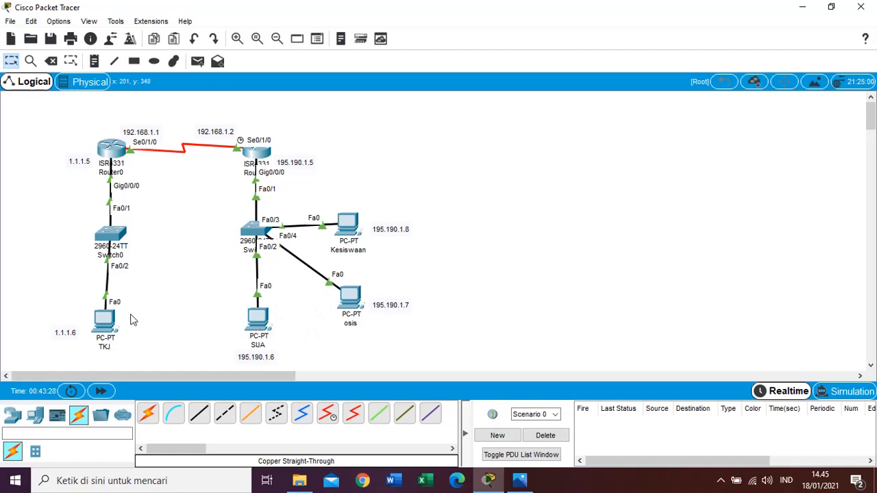
# Shrink the topology window and compare the network with the assignment picture beside it
pyautogui.moveTo(109, 329)
pyautogui.click(831, 8)
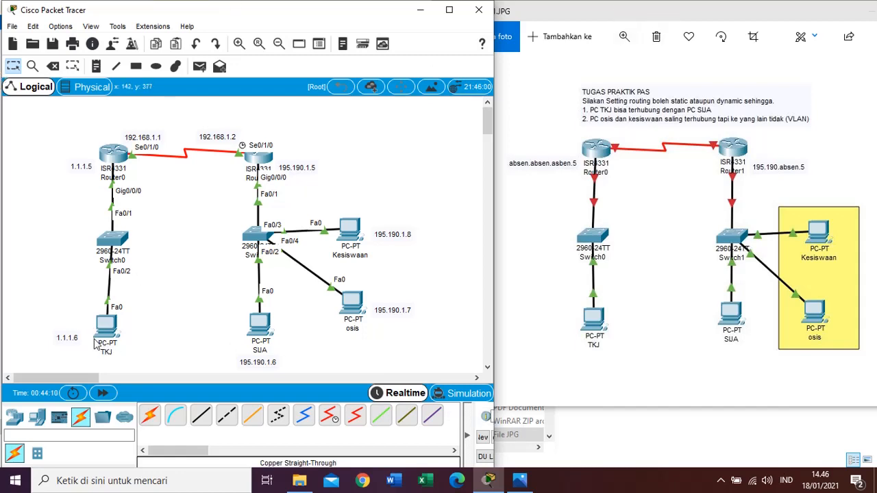
pyautogui.moveTo(102, 345)
pyautogui.moveTo(261, 333)
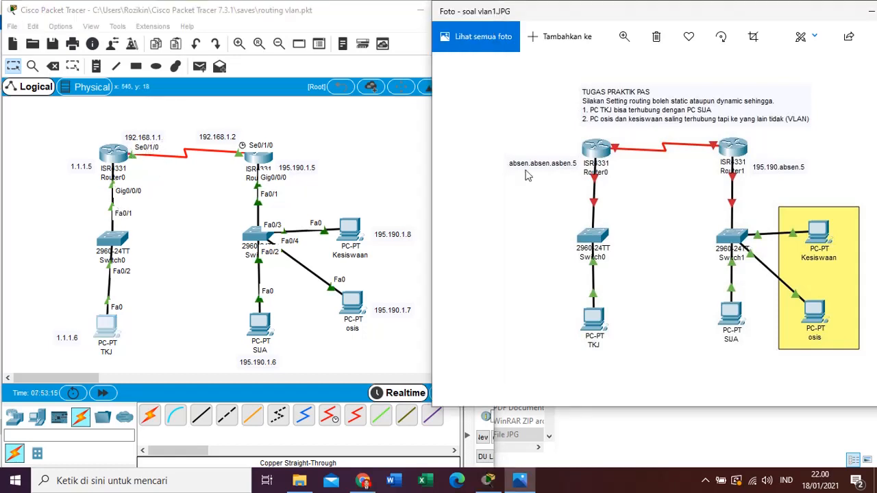
pyautogui.click(401, 165)
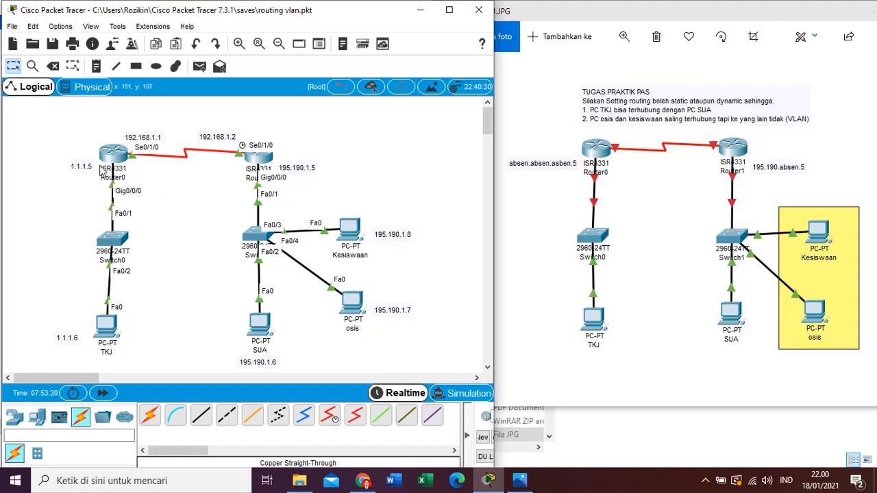
# Add a static route on Router0 to network 195.190.1.0 with mask 255.255.255.0 and next hop 192.168.1.2
pyautogui.moveTo(106, 165)
pyautogui.click(113, 156)
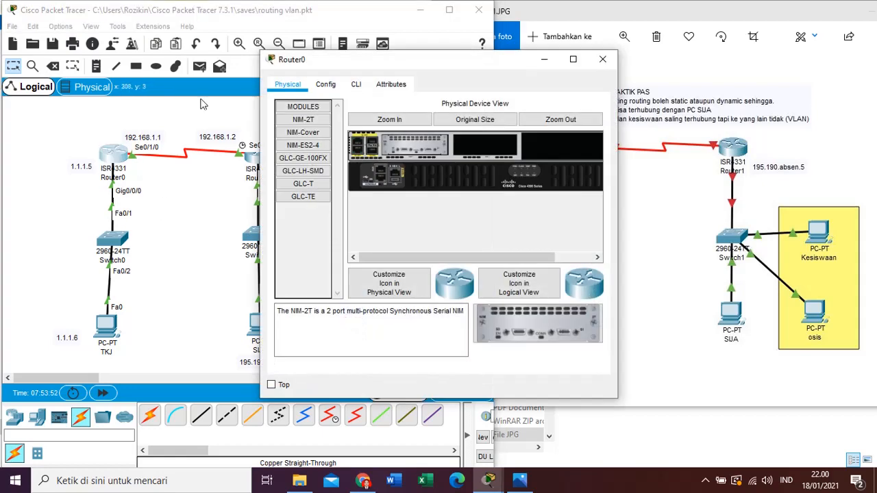
pyautogui.click(328, 90)
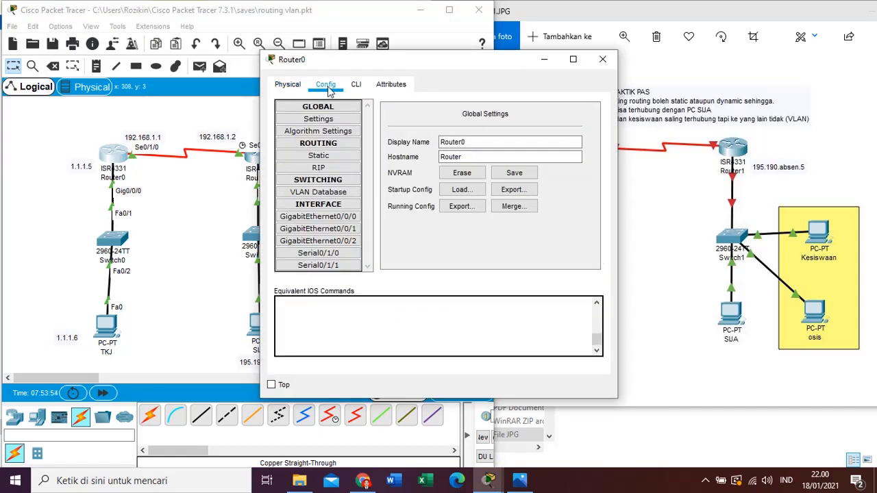
pyautogui.click(340, 158)
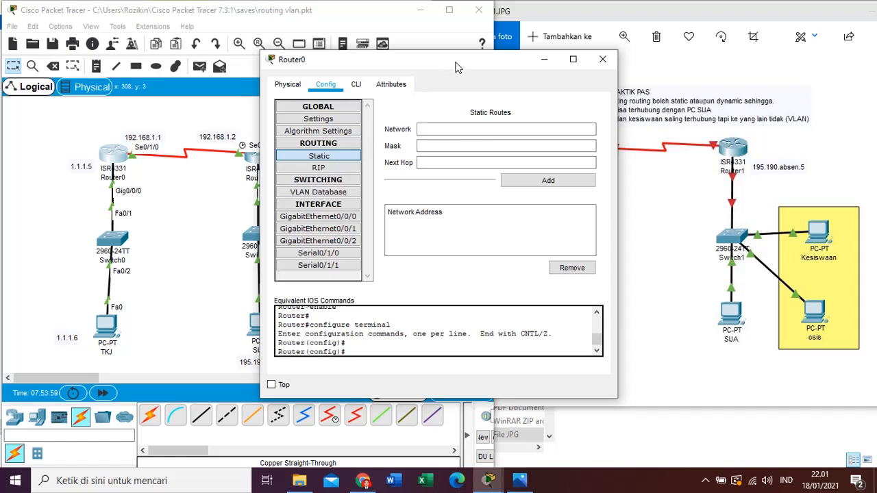
pyautogui.moveTo(457, 67); pyautogui.dragTo(396, 76)
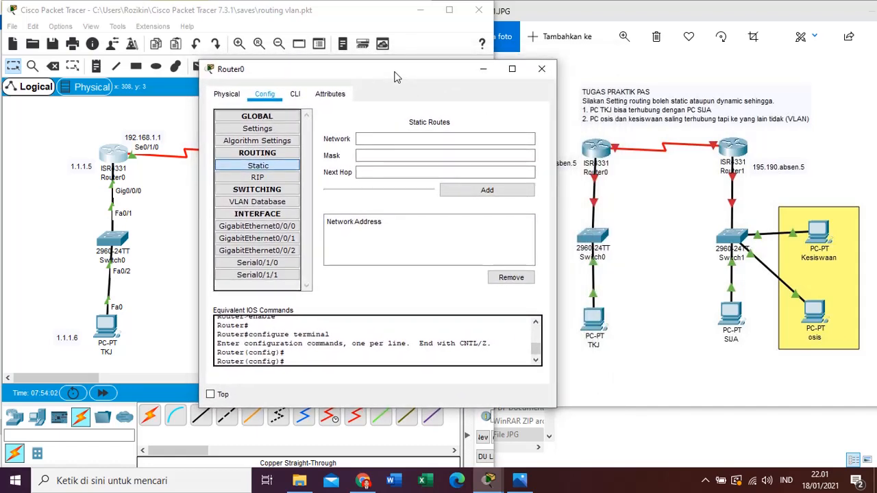
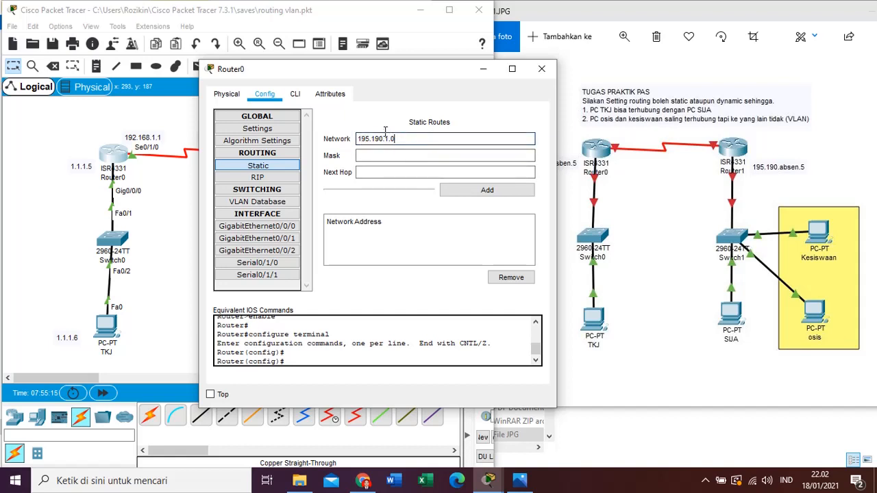
pyautogui.click(365, 157)
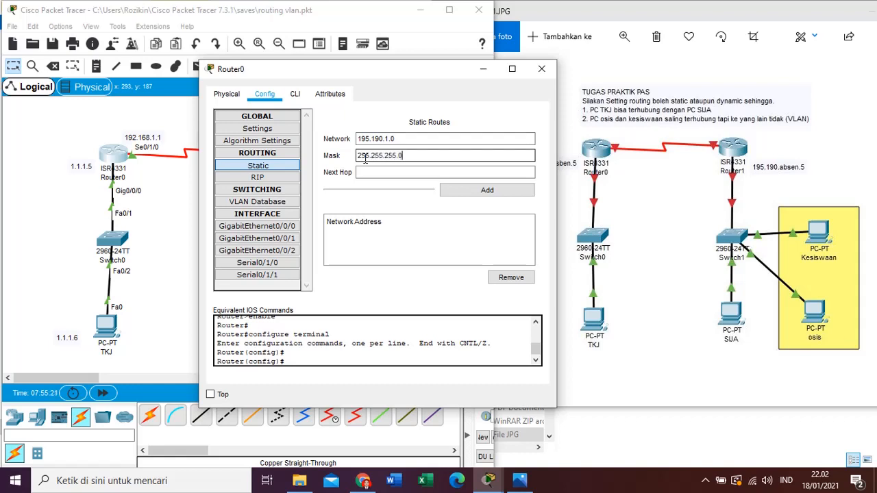
pyautogui.click(371, 172)
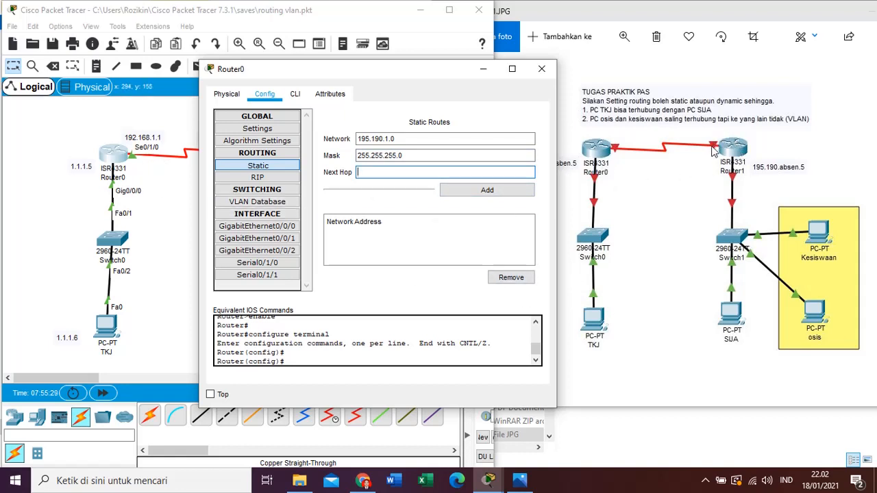
pyautogui.moveTo(412, 78); pyautogui.dragTo(590, 74)
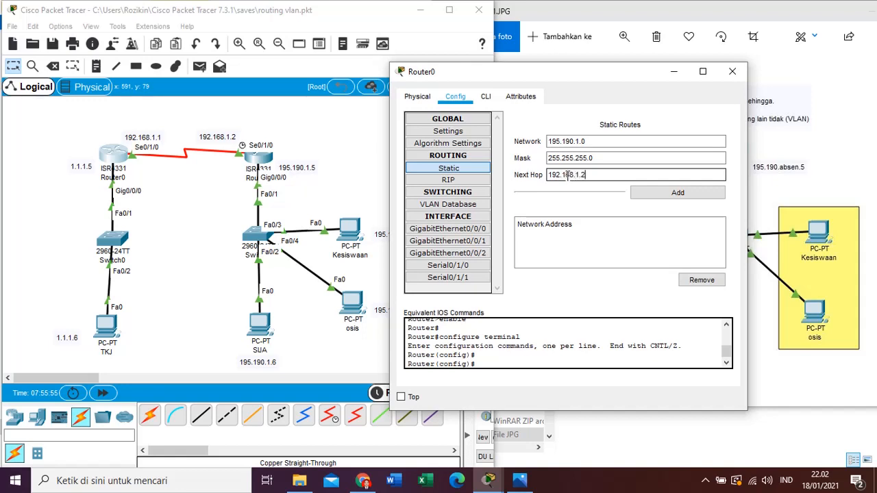
pyautogui.click(699, 196)
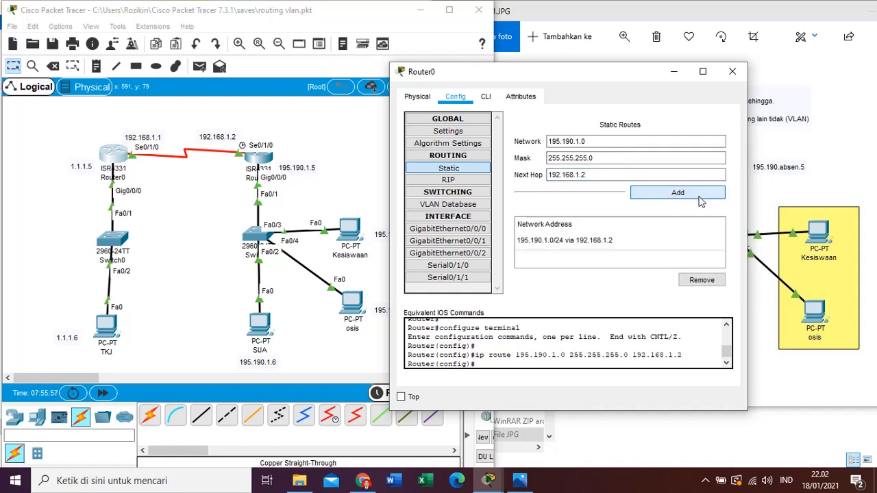
pyautogui.click(733, 72)
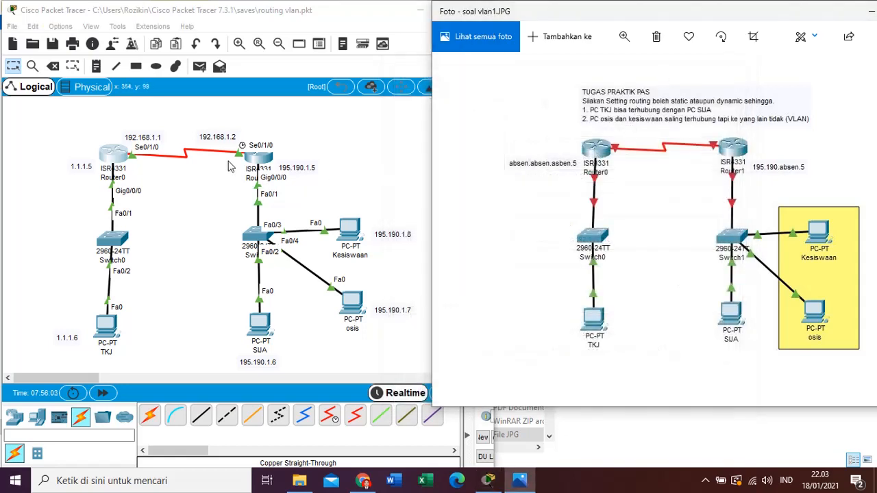
# Add a static route on Router1 to network 1.0.0.0 with mask 255.0.0.0 and next hop 192.168.1.1
pyautogui.click(262, 158)
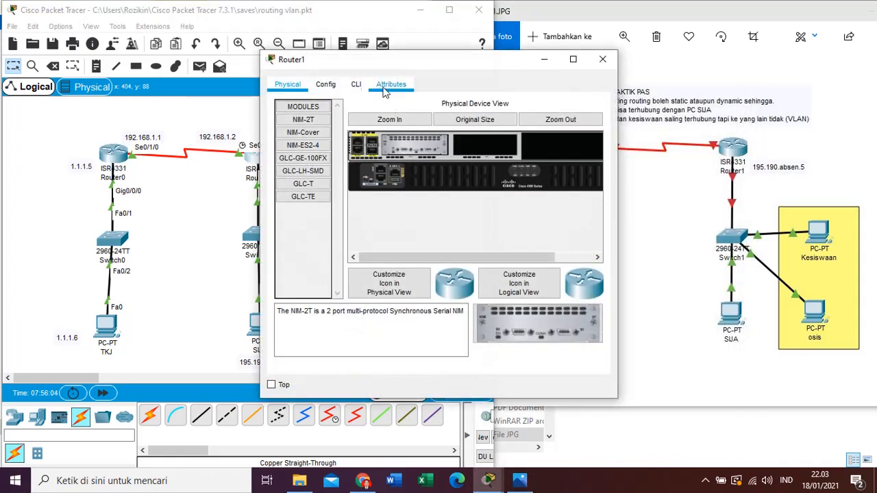
pyautogui.click(319, 86)
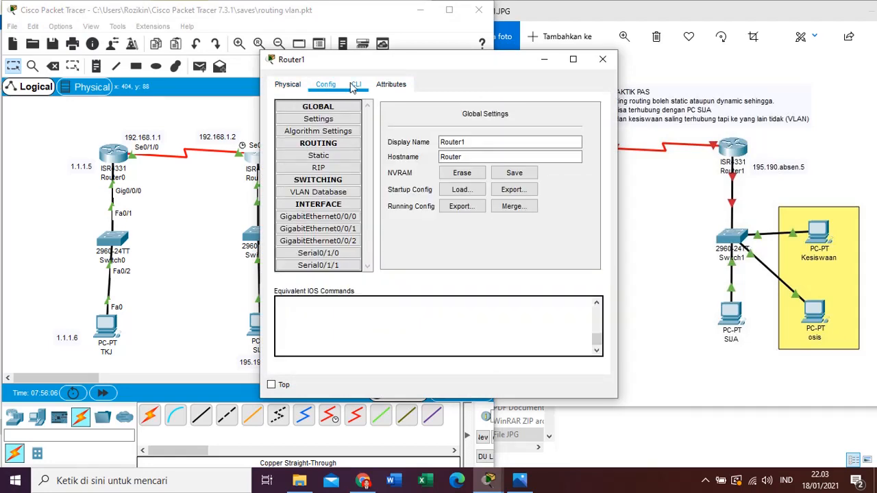
pyautogui.click(336, 157)
pyautogui.moveTo(438, 60); pyautogui.dragTo(483, 63)
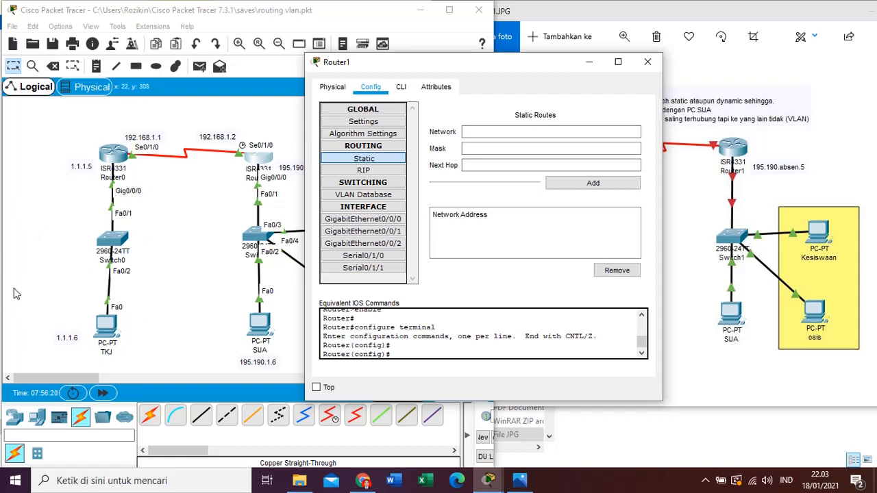
pyautogui.click(512, 134)
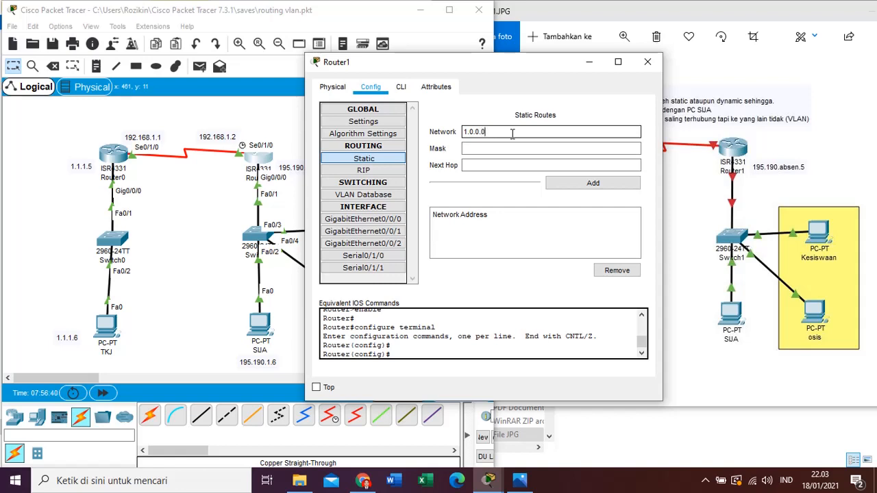
pyautogui.press('Tab')
pyautogui.write('2')
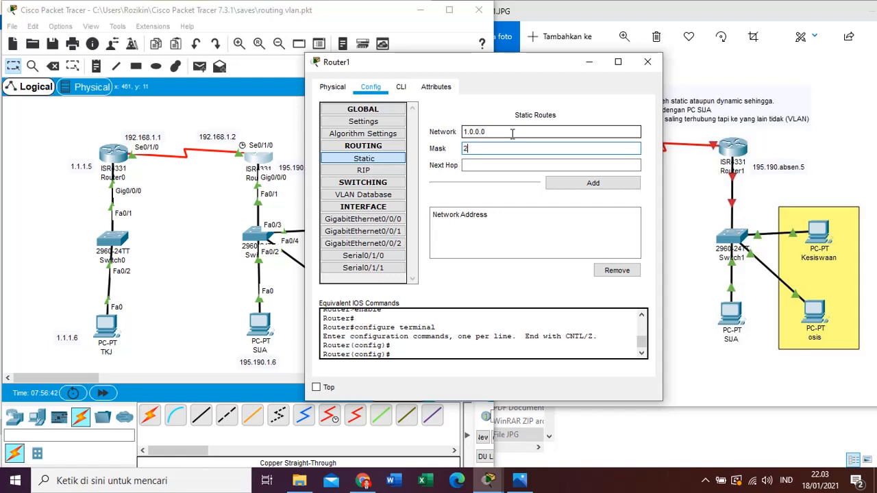
pyautogui.write('55.0.0.0')
pyautogui.press('Tab')
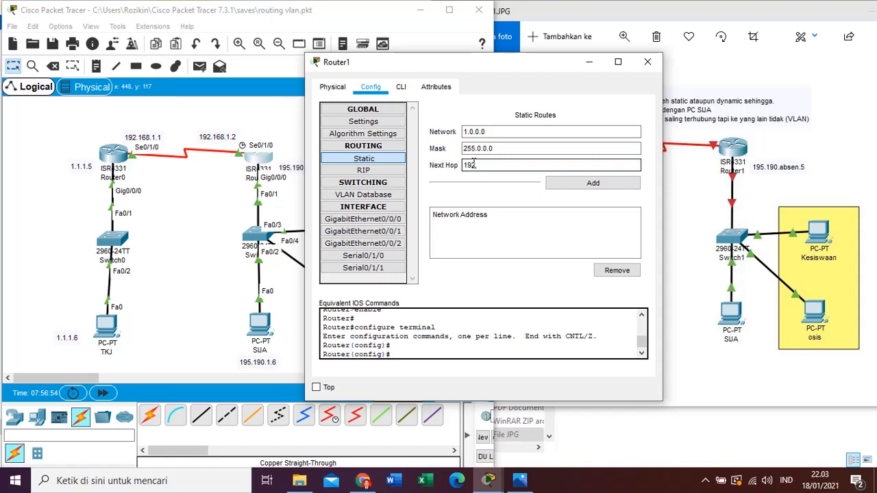
pyautogui.write('1')
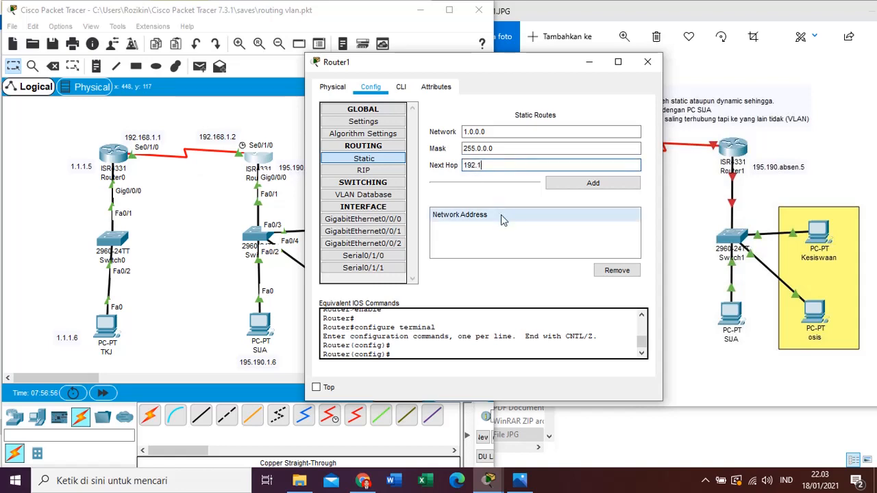
pyautogui.write('68.1.1')
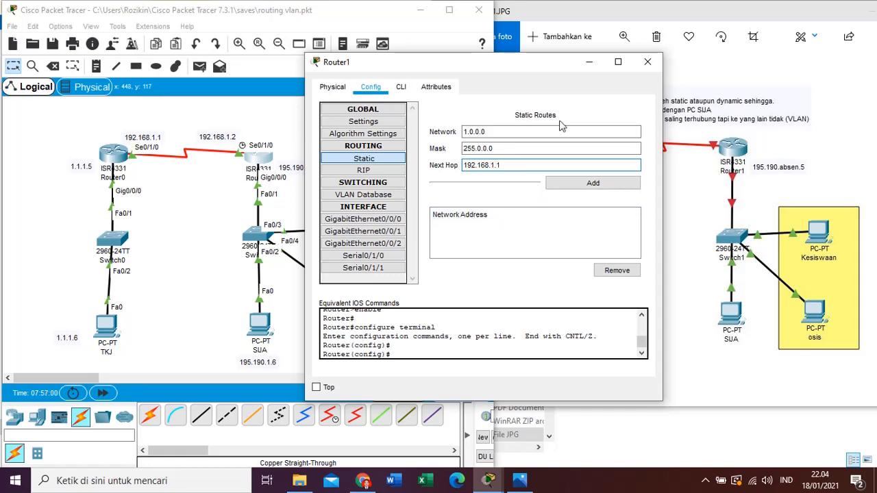
pyautogui.click(594, 184)
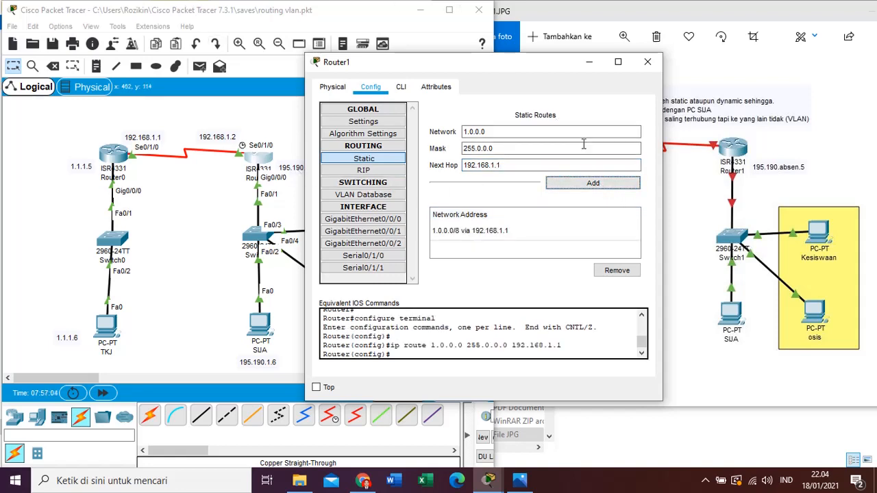
pyautogui.click(647, 62)
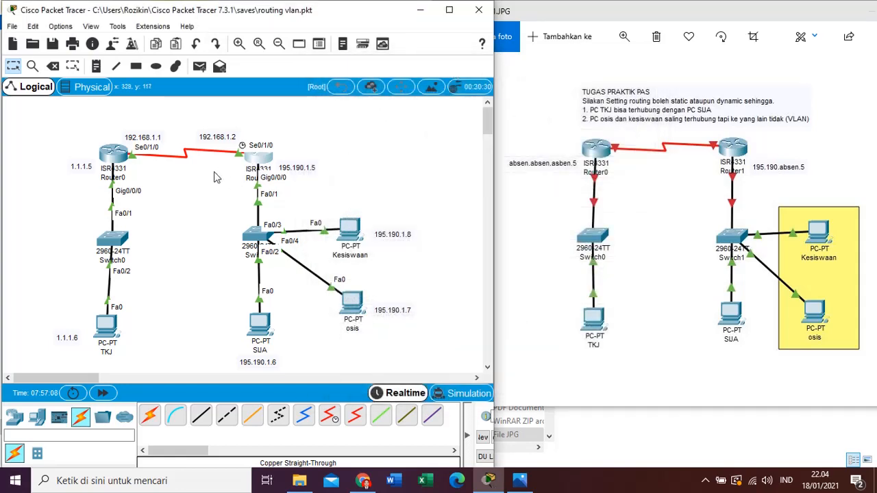
# Maximize the topology window and test the new routes with a simple PDU from PC TKJ to PC SIJA
pyautogui.click(449, 10)
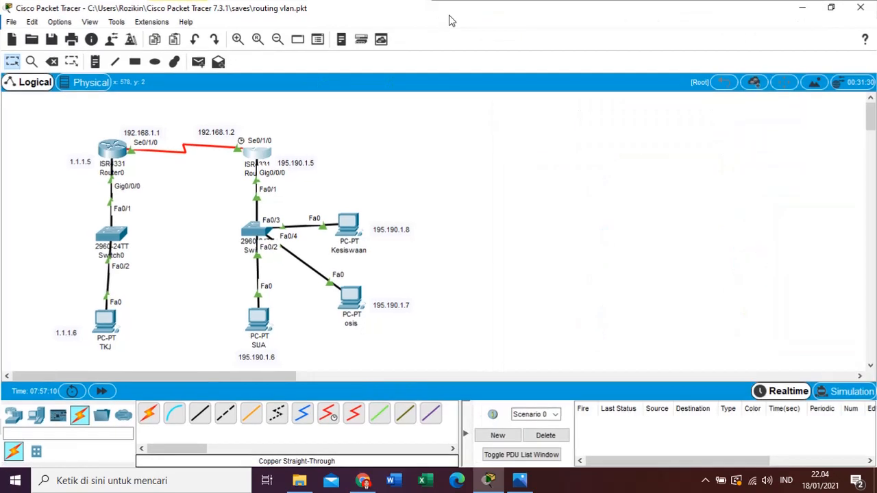
pyautogui.click(197, 62)
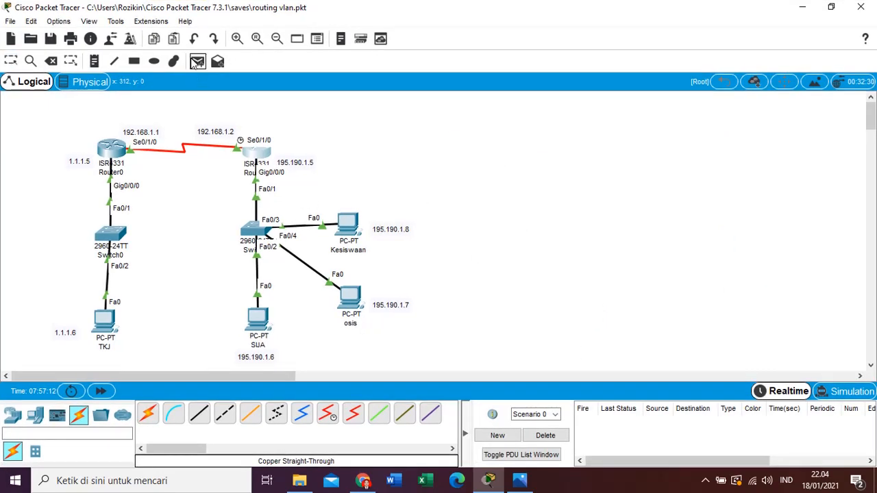
pyautogui.click(106, 319)
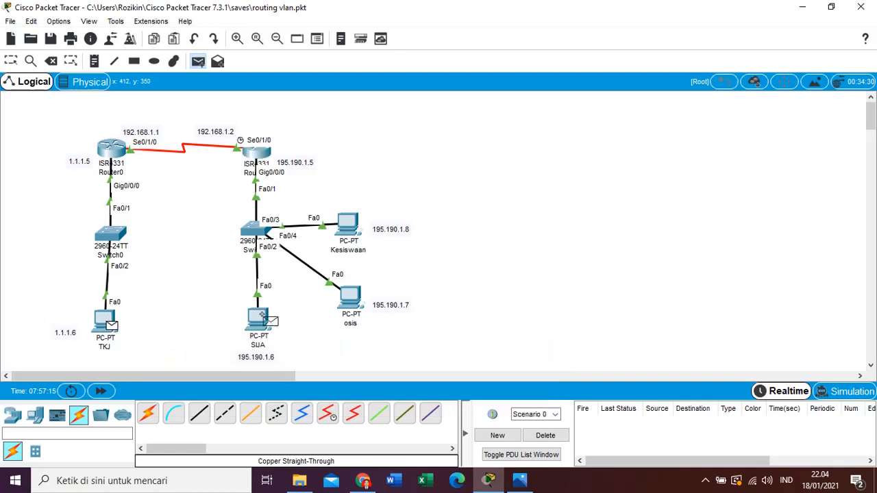
pyautogui.click(258, 319)
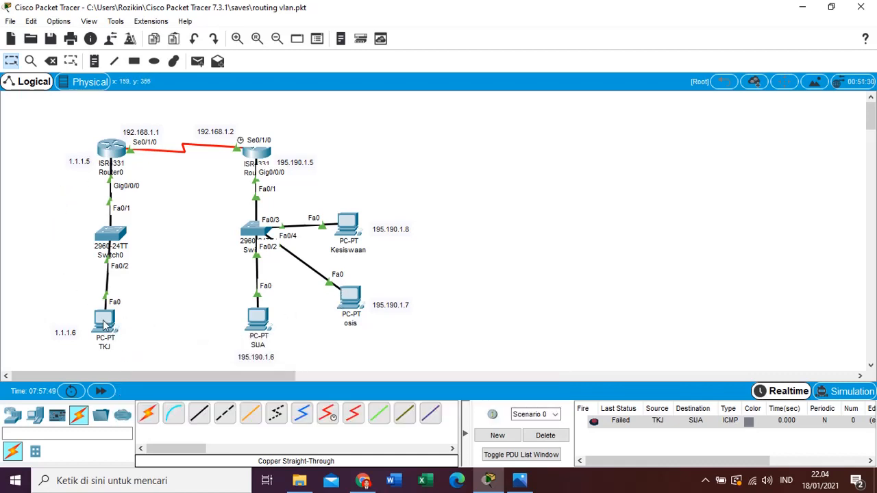
# Set the default gateway of PC TKJ to 1.1.1.5 in its IP configuration
pyautogui.moveTo(104, 325)
pyautogui.click(103, 330)
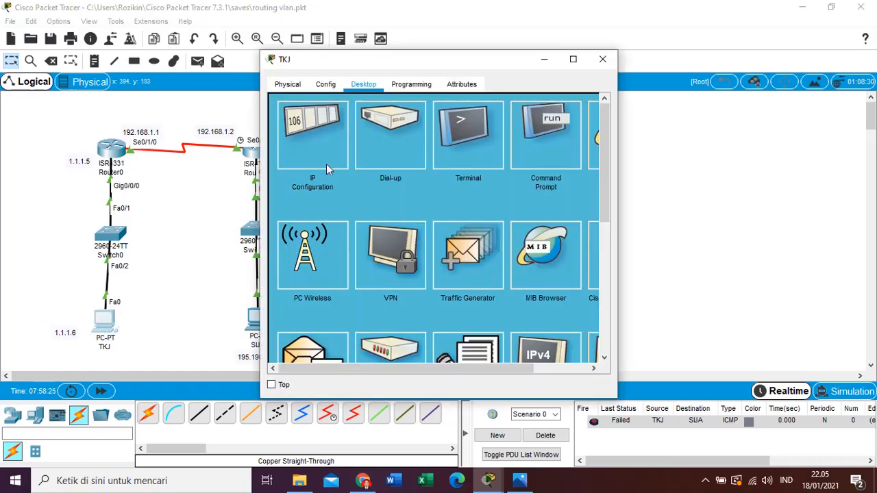
pyautogui.click(327, 84)
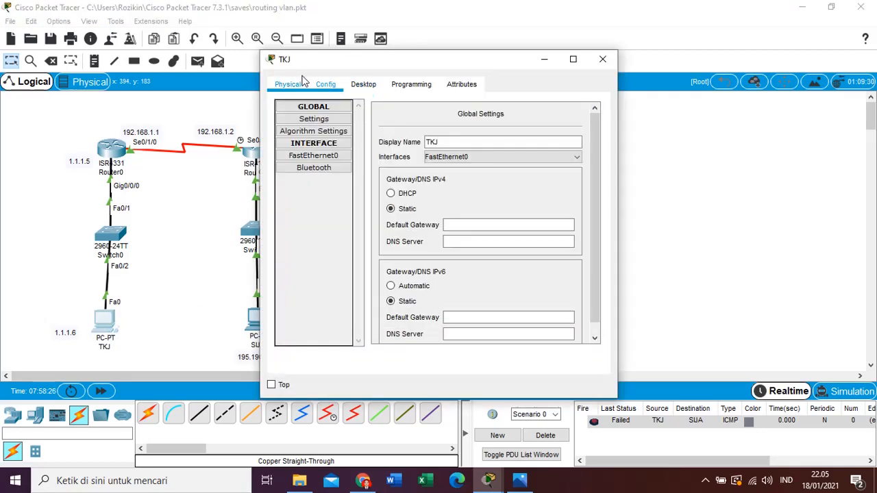
pyautogui.click(287, 84)
pyautogui.click(327, 85)
pyautogui.click(341, 157)
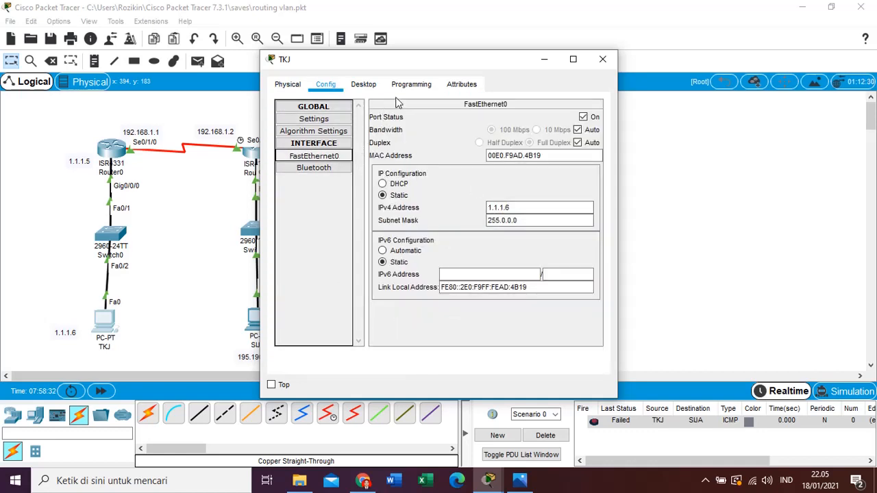
pyautogui.click(360, 84)
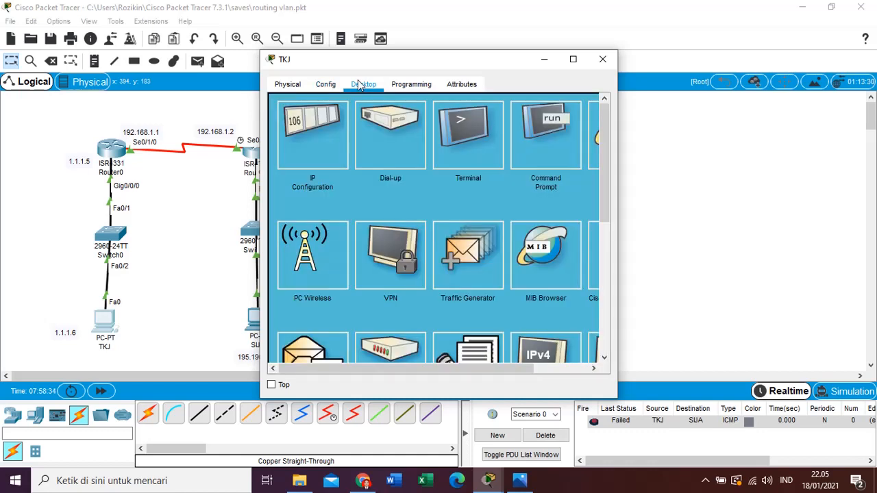
pyautogui.click(337, 130)
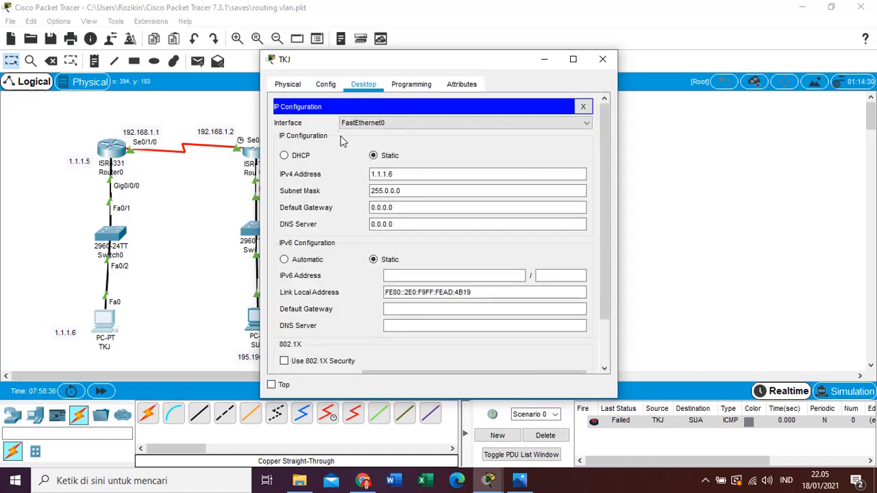
pyautogui.moveTo(399, 207); pyautogui.dragTo(329, 207)
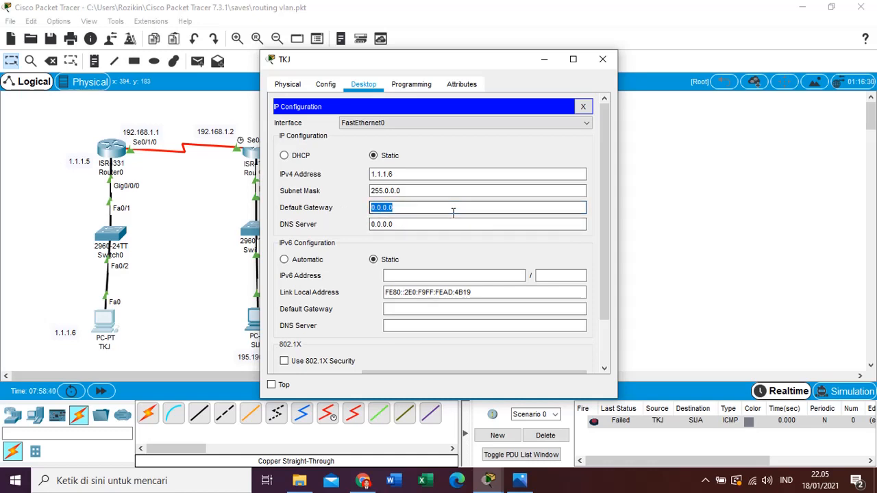
pyautogui.write('1.1.1.5')
pyautogui.click(603, 60)
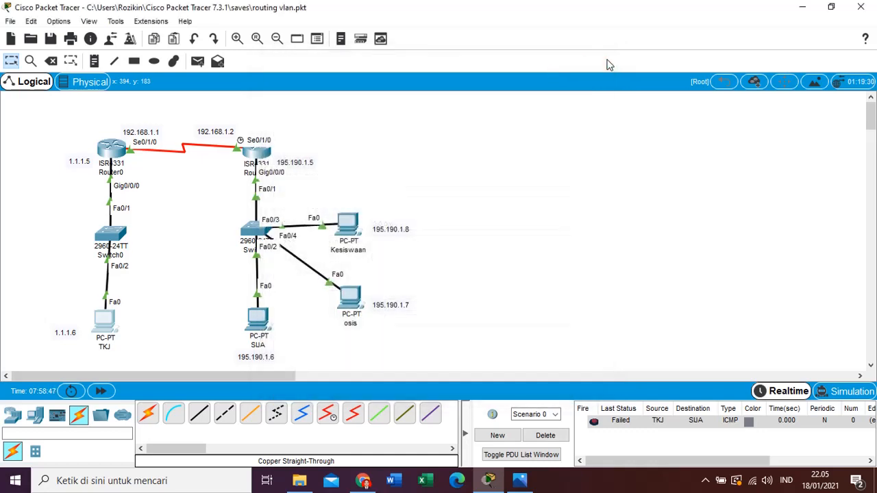
# Set the default gateway of PC SIJA to 195.190.1.5 in its IP configuration
pyautogui.click(255, 317)
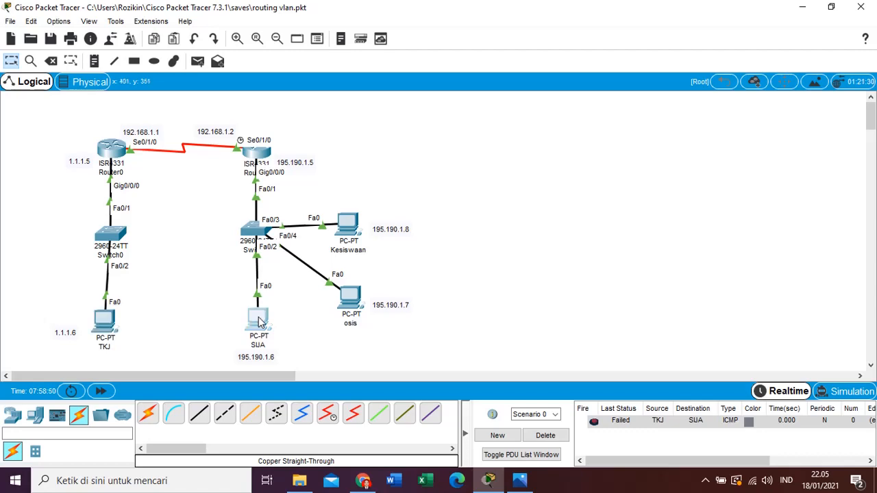
pyautogui.moveTo(395, 62); pyautogui.dragTo(494, 58)
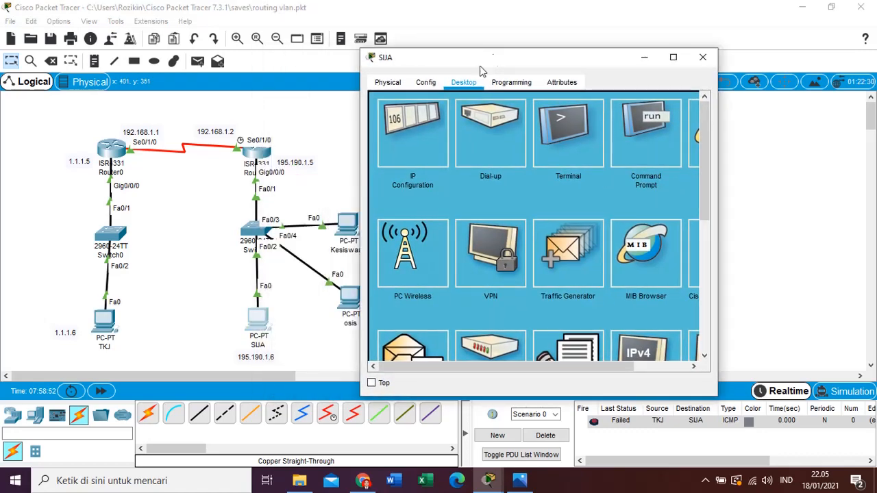
pyautogui.click(420, 148)
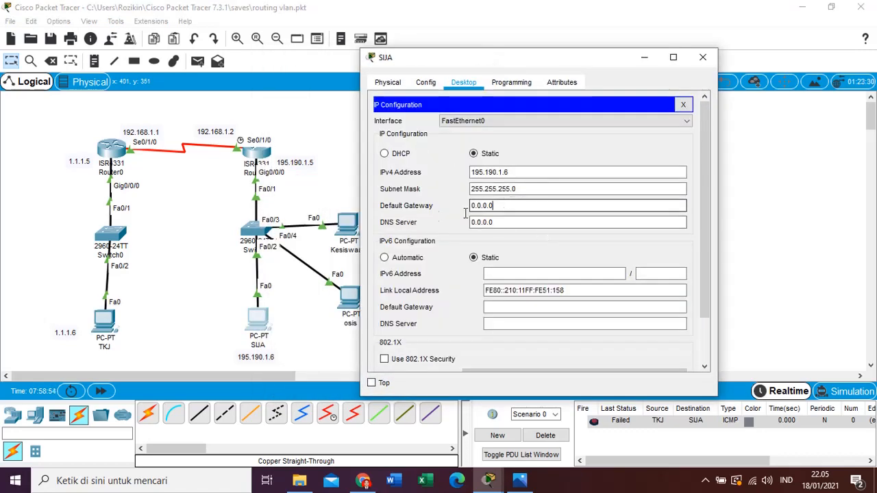
pyautogui.moveTo(500, 206); pyautogui.dragTo(423, 205)
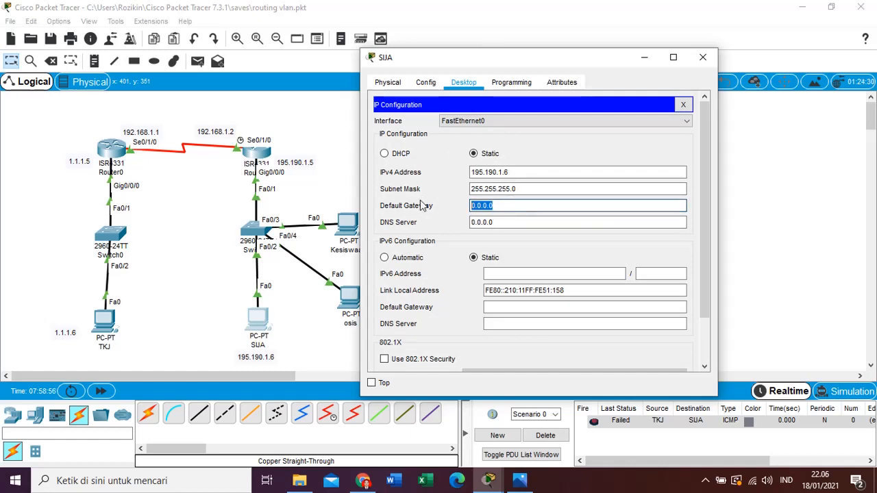
pyautogui.write('19')
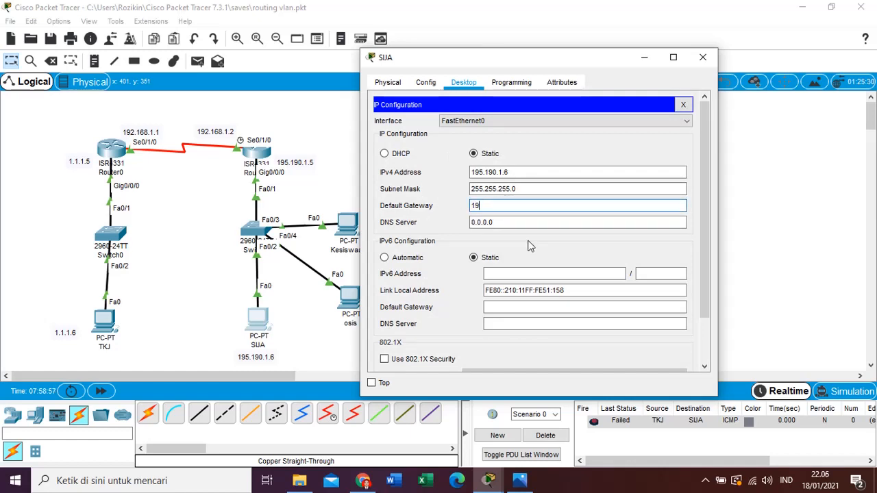
pyautogui.write('5.190.1.5')
pyautogui.click(702, 57)
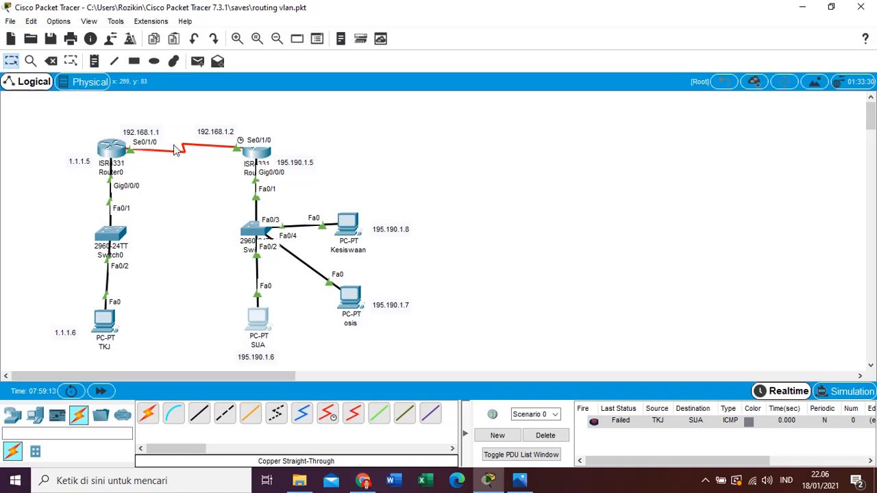
# Clear the old PDU scenario and test the route with a simple PDU from PC TKJ to Router1
pyautogui.click(545, 436)
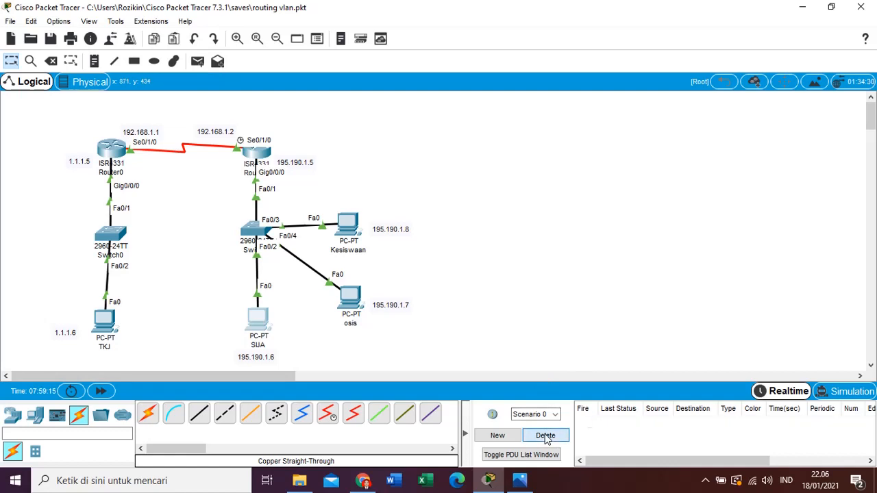
pyautogui.click(197, 62)
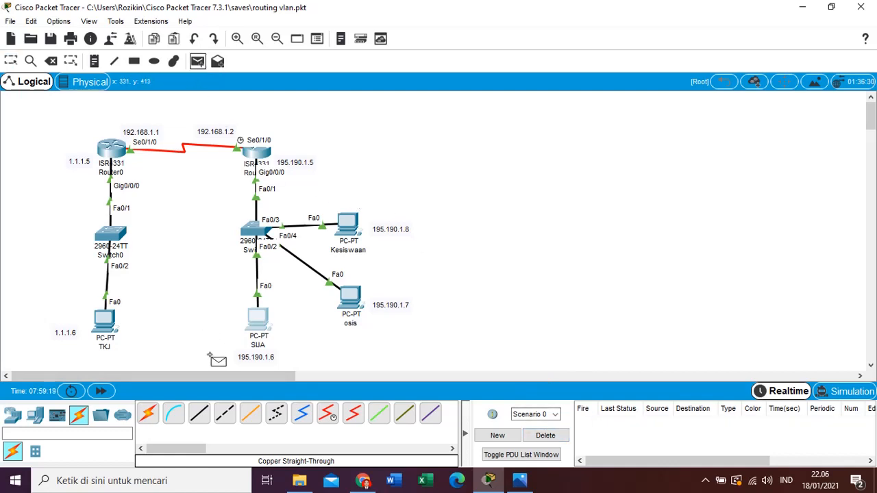
pyautogui.moveTo(110, 322)
pyautogui.click(104, 321)
pyautogui.click(258, 154)
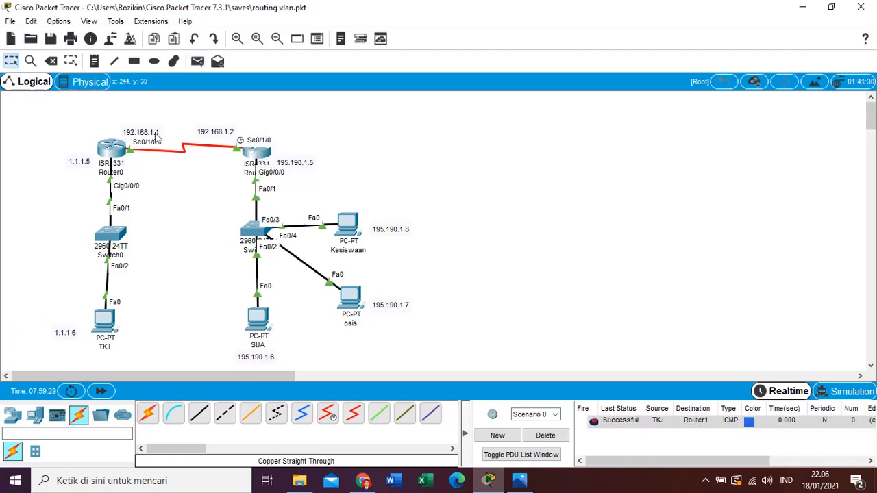
# Test end-to-end connectivity by sending two simple PDUs from PC TKJ to PC SIJA
pyautogui.click(198, 62)
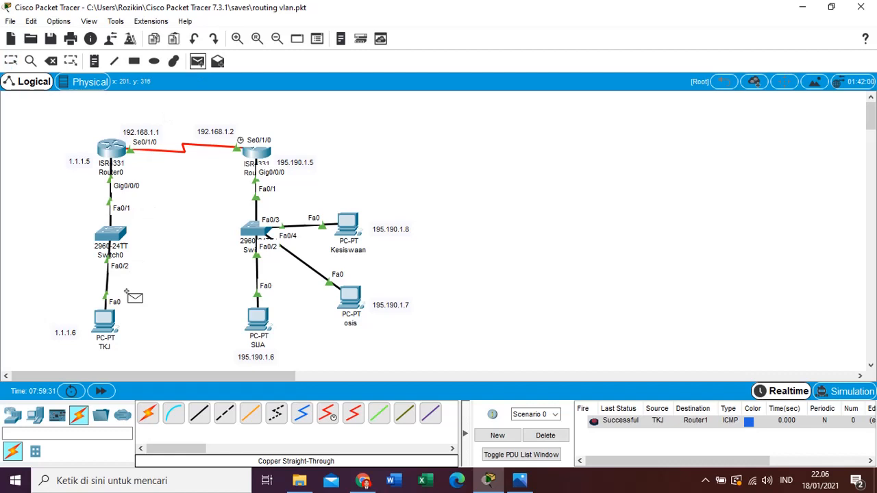
pyautogui.click(112, 326)
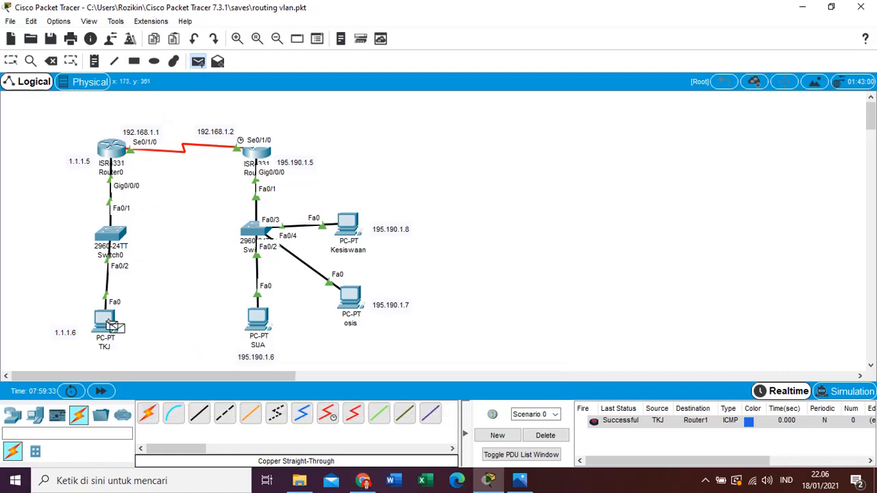
pyautogui.click(261, 333)
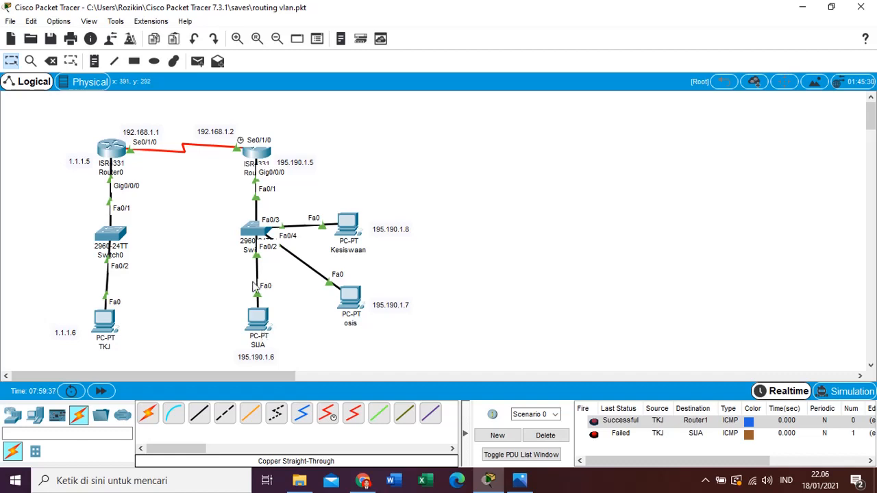
pyautogui.click(197, 67)
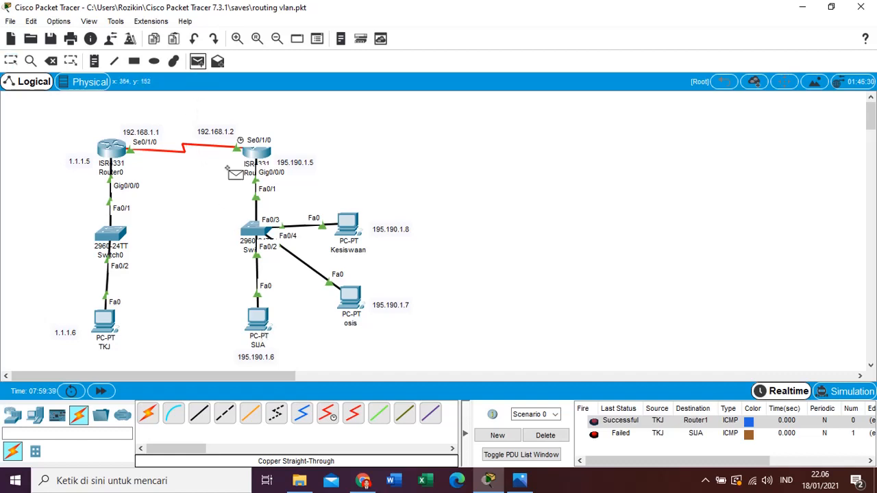
pyautogui.click(105, 321)
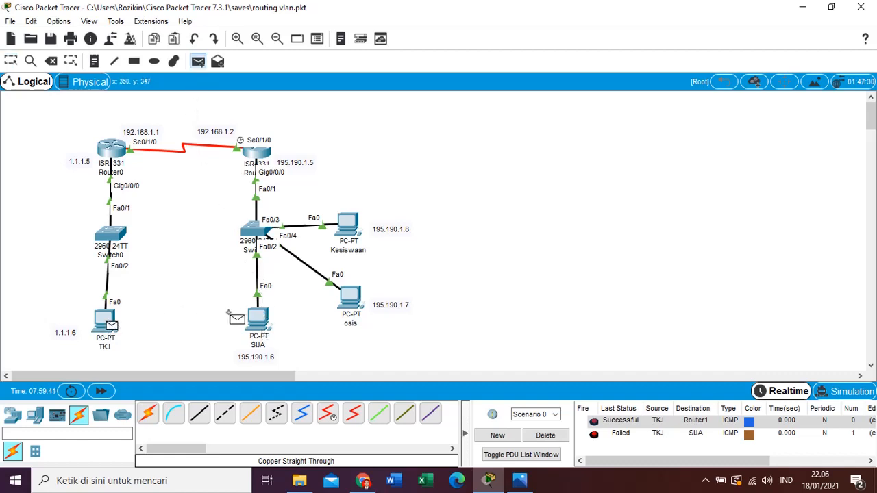
pyautogui.click(259, 319)
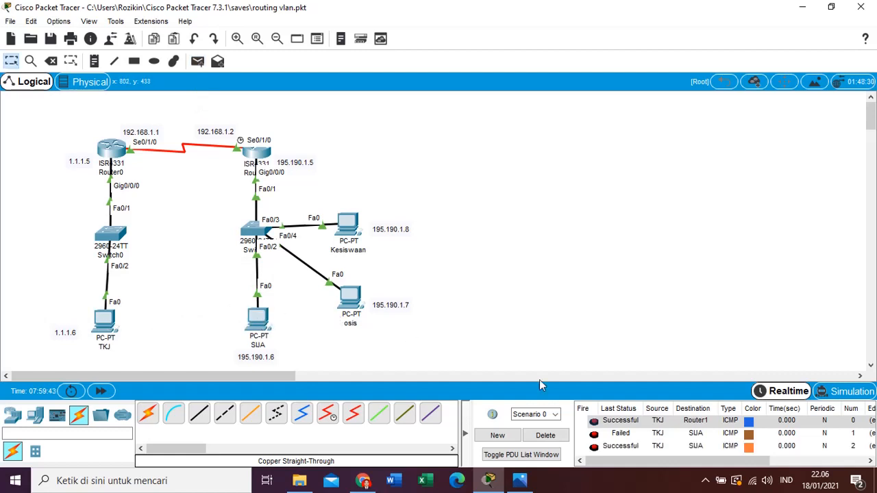
# Clear the PDU list and retest with simple PDUs in both directions between PC TKJ and PC SIJA
pyautogui.click(556, 438)
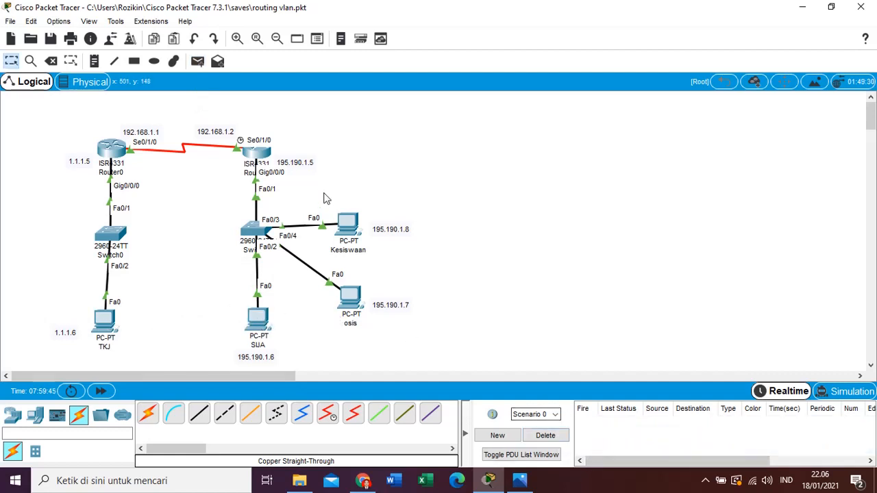
pyautogui.click(198, 62)
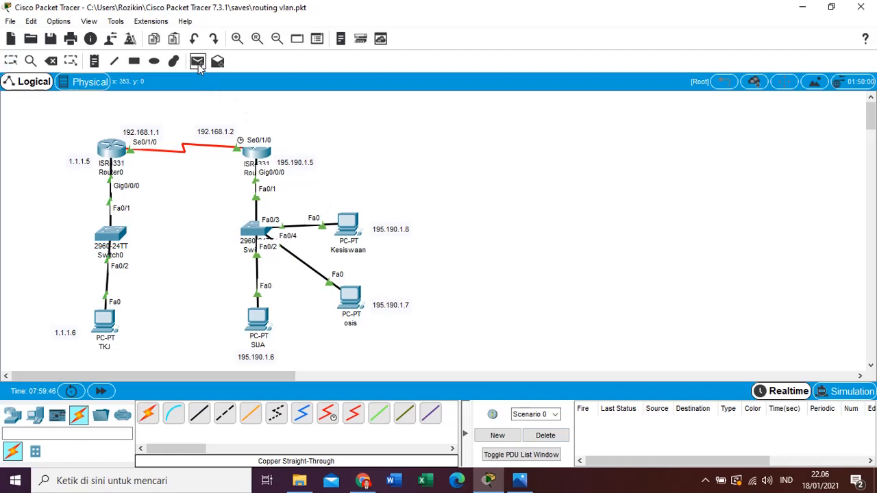
pyautogui.click(105, 320)
pyautogui.click(257, 319)
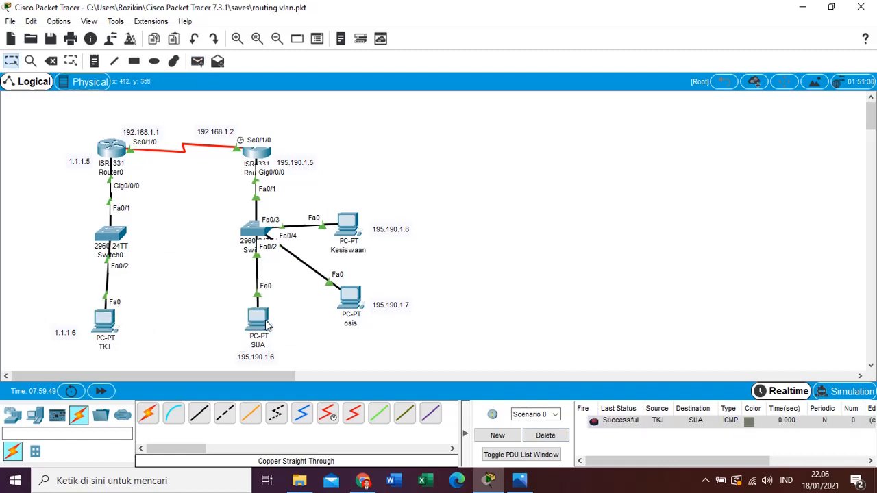
pyautogui.click(193, 62)
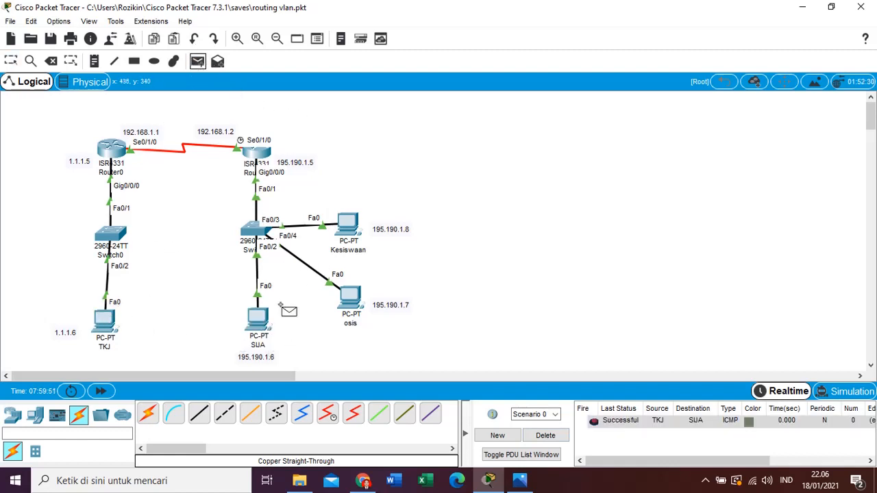
pyautogui.click(263, 319)
pyautogui.click(103, 319)
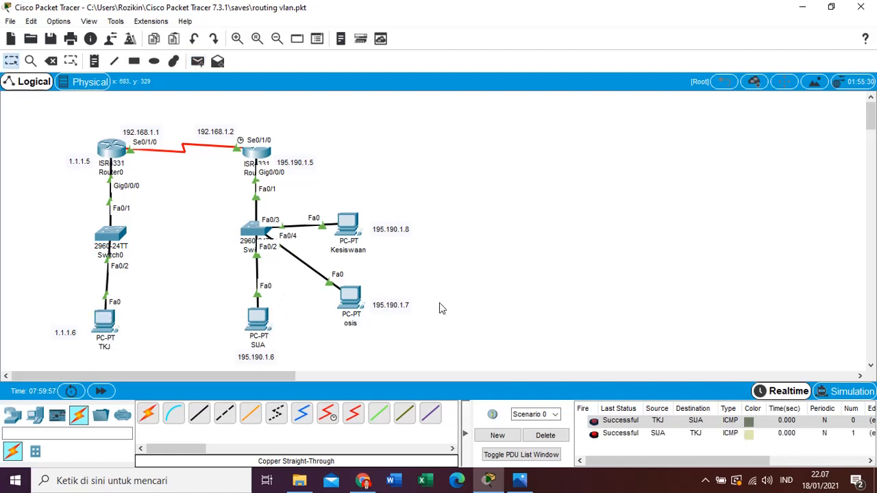
# Check the assignment picture beside the topology and test PC SIJA to PC osis with a simple PDU
pyautogui.click(831, 7)
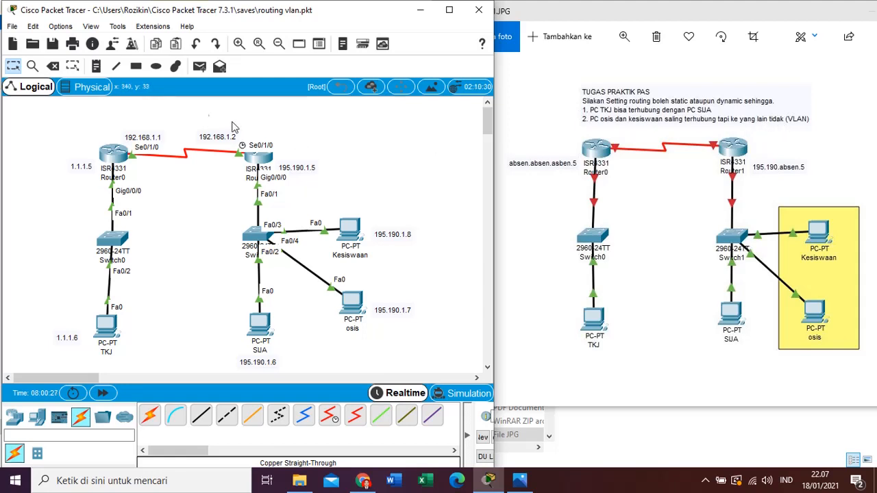
pyautogui.click(444, 11)
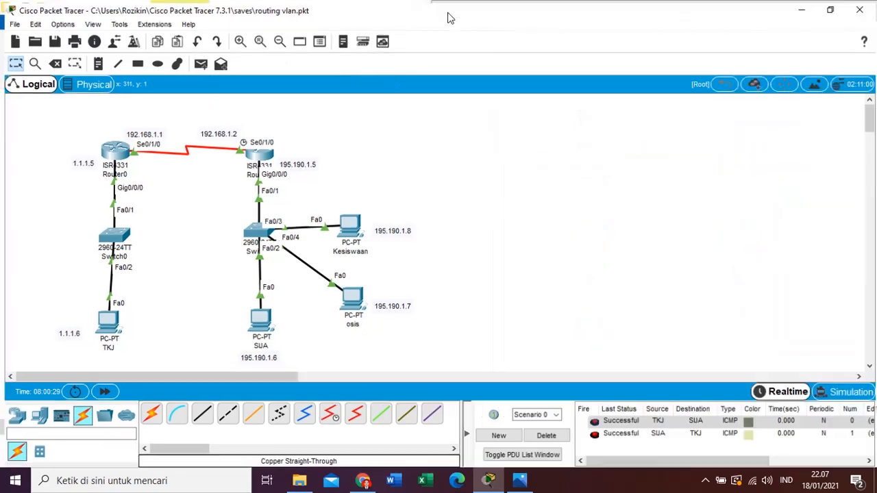
pyautogui.click(197, 61)
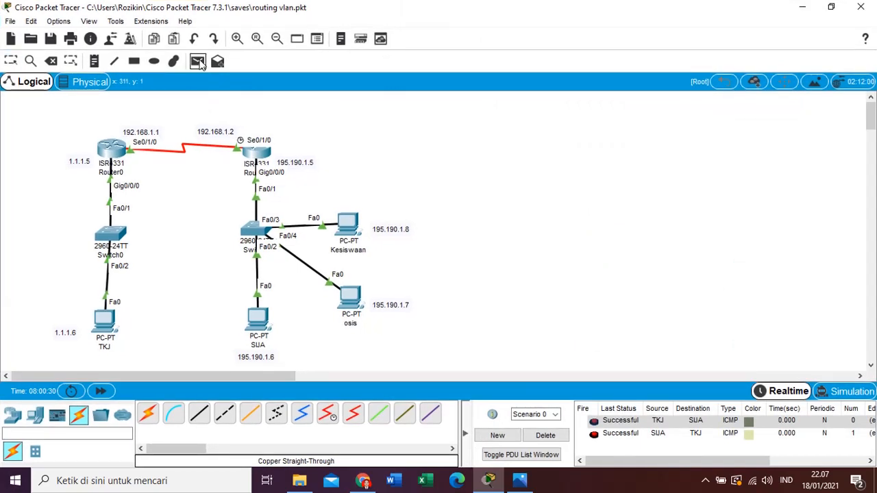
pyautogui.click(260, 315)
pyautogui.click(359, 295)
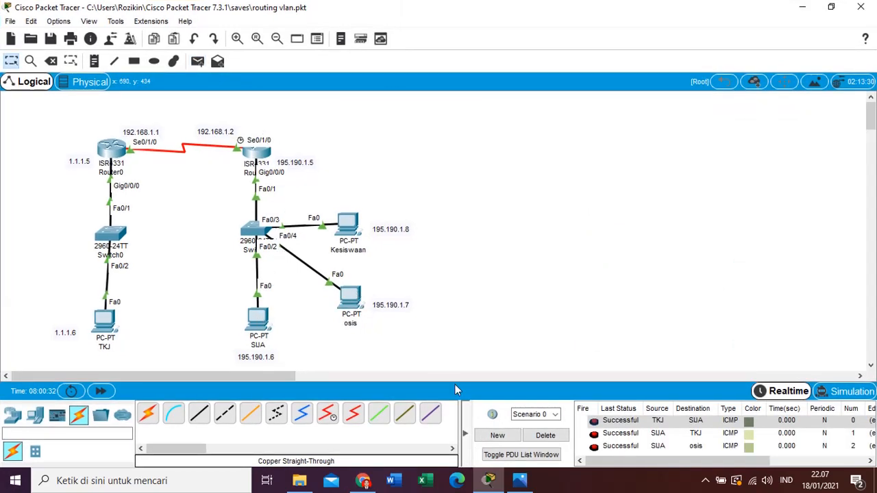
# Clear the PDU list and test connectivity with a simple PDU from PC Kesiswaan to PC SIJA
pyautogui.click(544, 435)
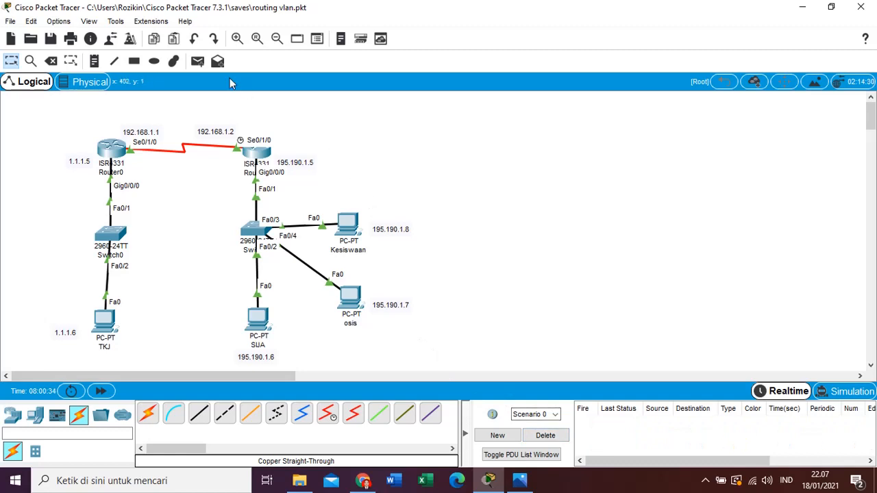
pyautogui.click(198, 61)
pyautogui.click(350, 223)
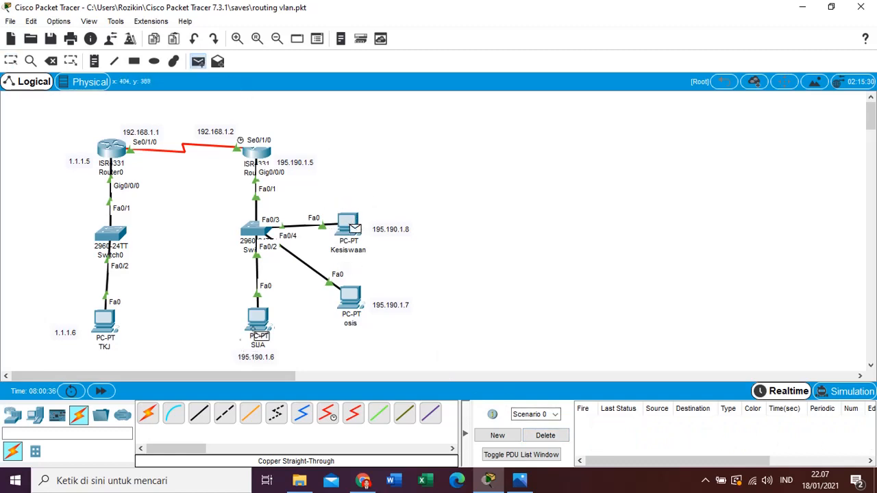
pyautogui.click(262, 317)
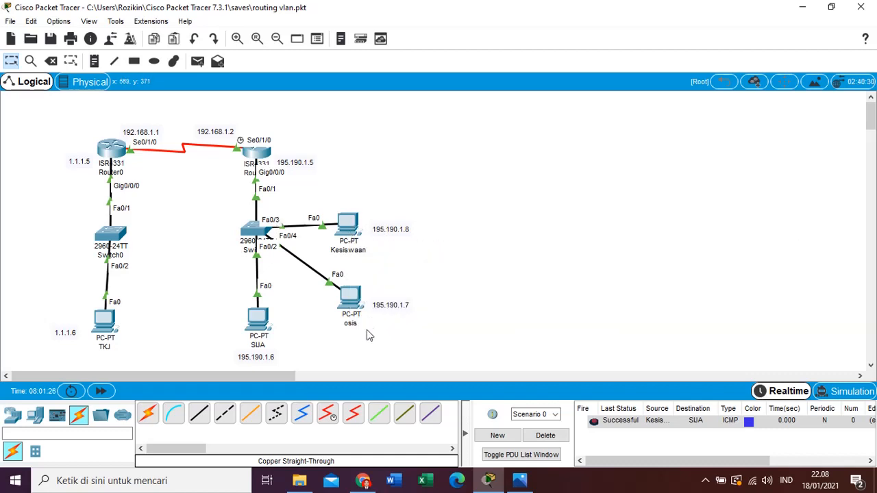
# Open the command line of Switch1 and enter privileged EXEC mode with enable
pyautogui.moveTo(358, 314)
pyautogui.click(255, 231)
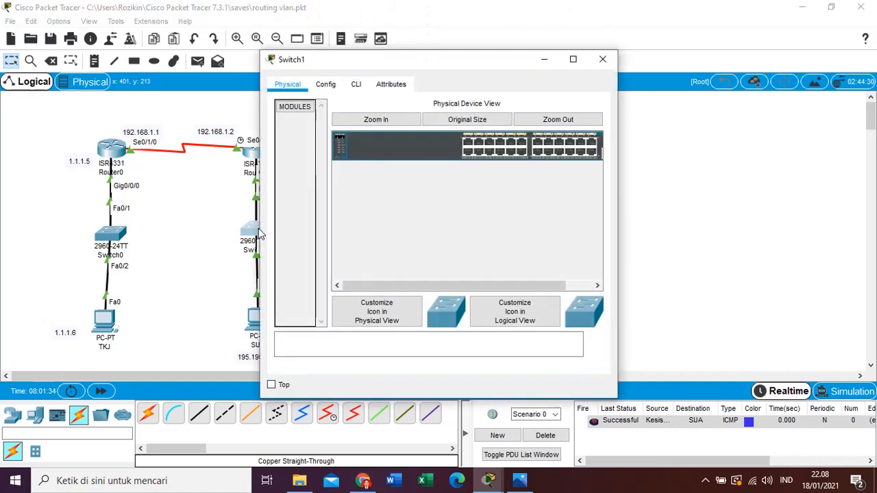
pyautogui.moveTo(379, 66); pyautogui.dragTo(526, 65)
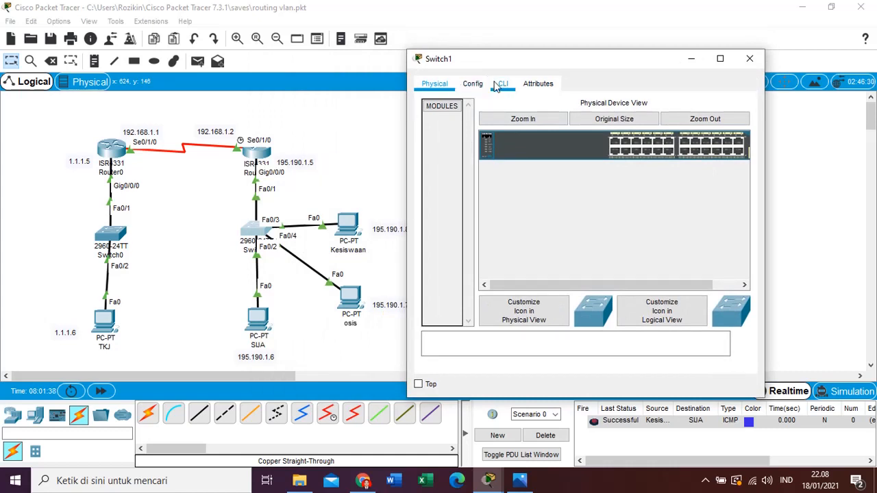
pyautogui.click(501, 84)
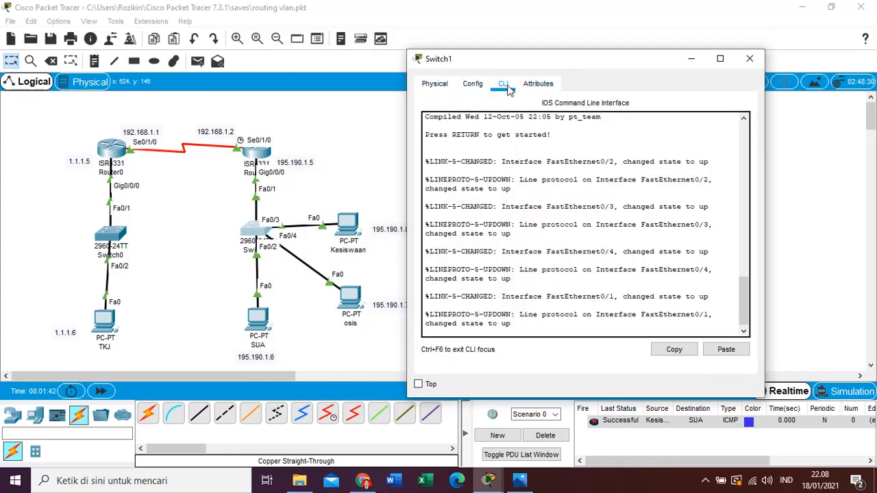
pyautogui.press('Return')
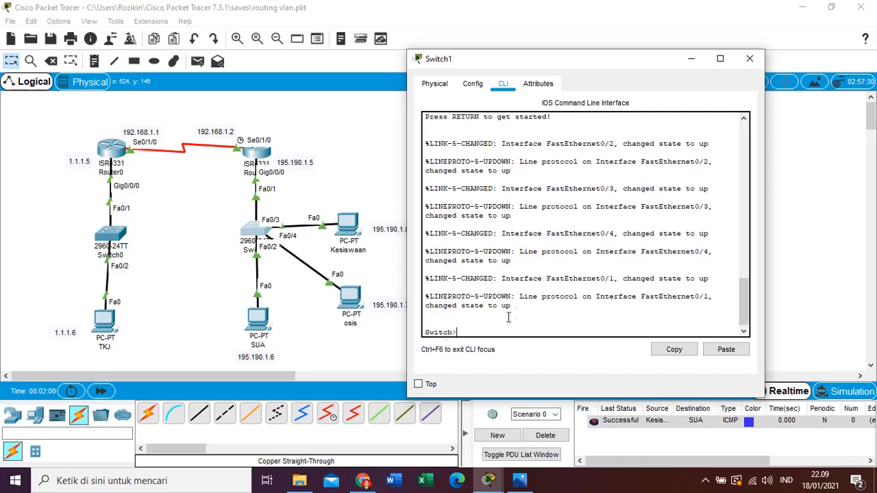
pyautogui.write('enable')
pyautogui.press('Return')
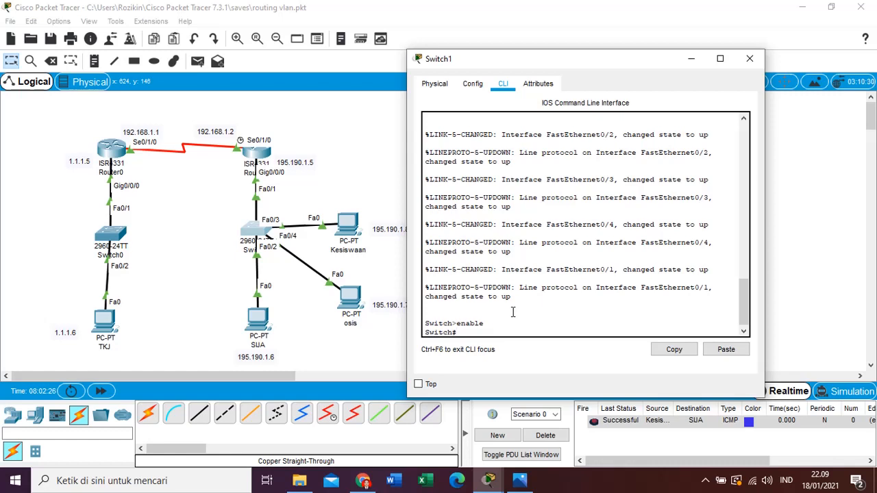
pyautogui.click(705, 481)
pyautogui.click(704, 455)
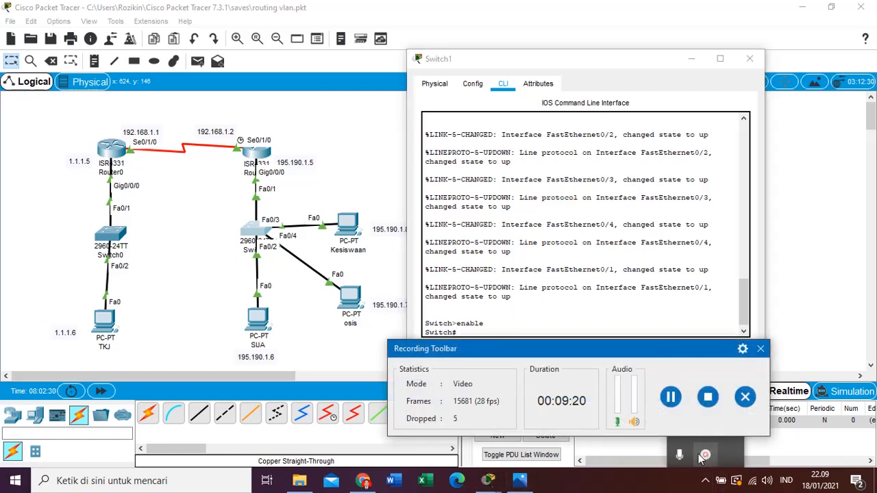
pyautogui.click(670, 397)
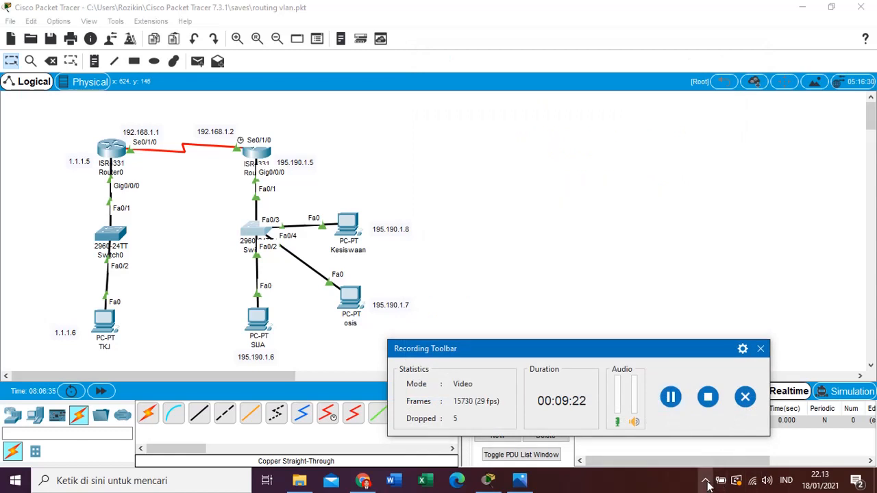
pyautogui.click(706, 481)
pyautogui.click(705, 455)
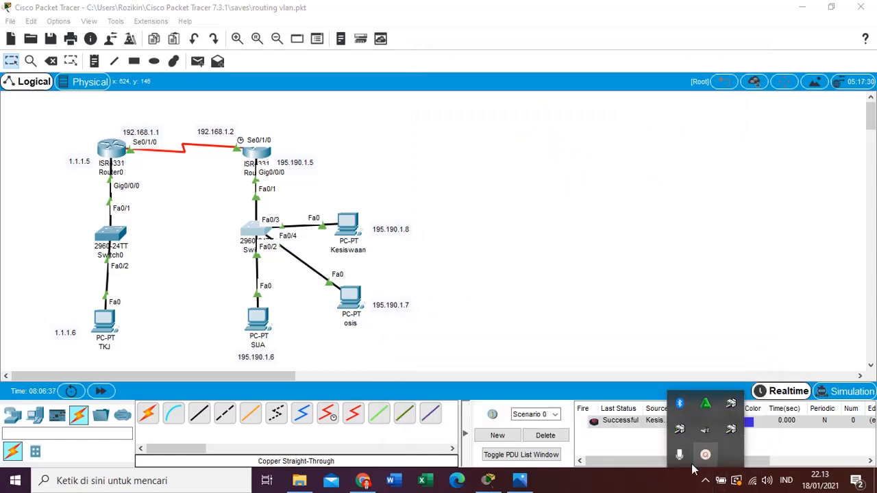
pyautogui.click(606, 329)
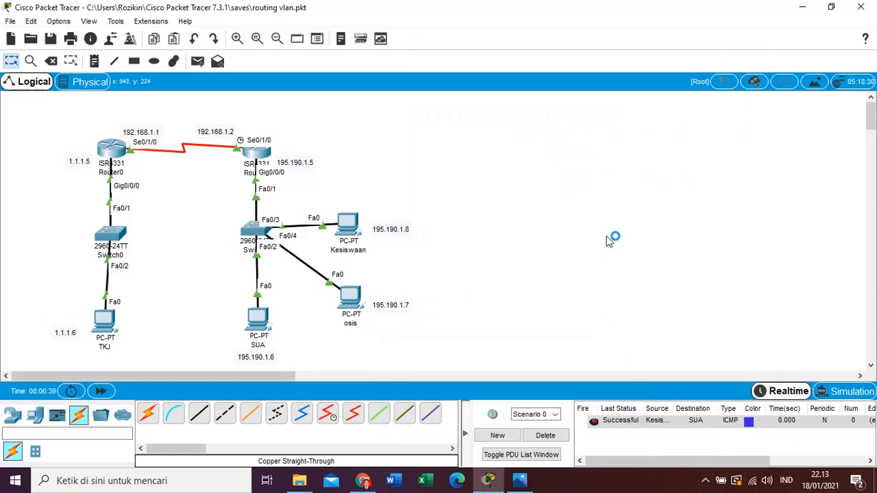
# Switch to Chrome and review the example VLAN commands in the YouTube video on VLAN configuration
pyautogui.click(363, 481)
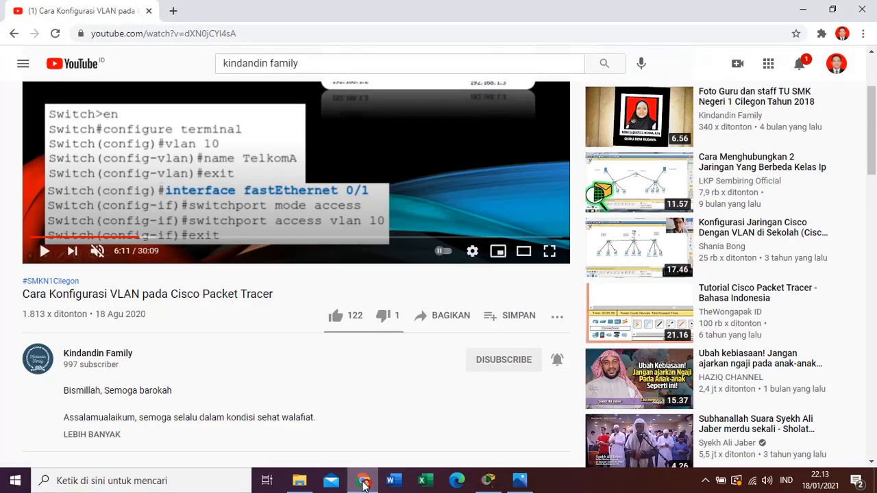
pyautogui.click(365, 485)
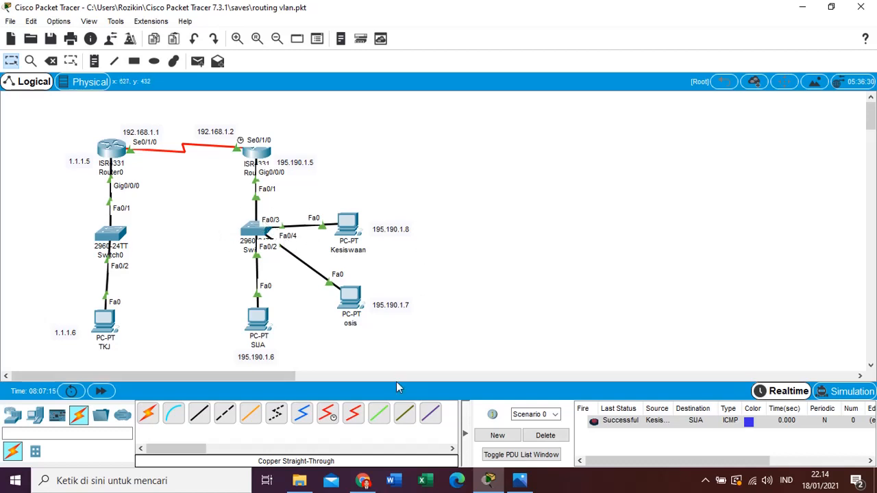
pyautogui.moveTo(363, 483)
pyautogui.click(362, 421)
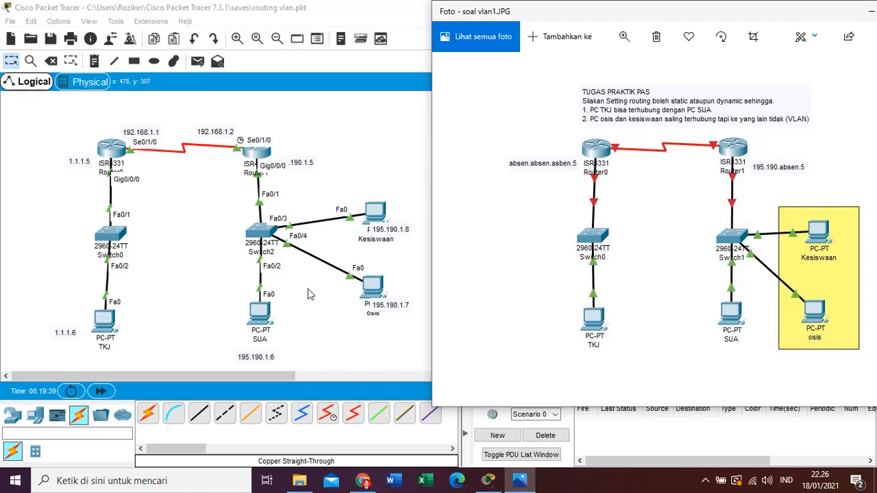
# Return to Packet Tracer, open the command line of Switch2 and enter global configuration mode with enable and configure terminal
pyautogui.click(318, 319)
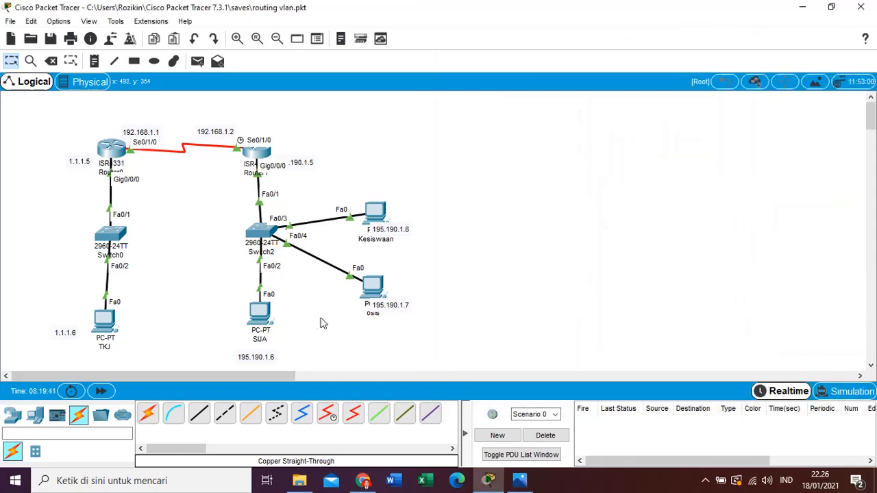
pyautogui.click(260, 233)
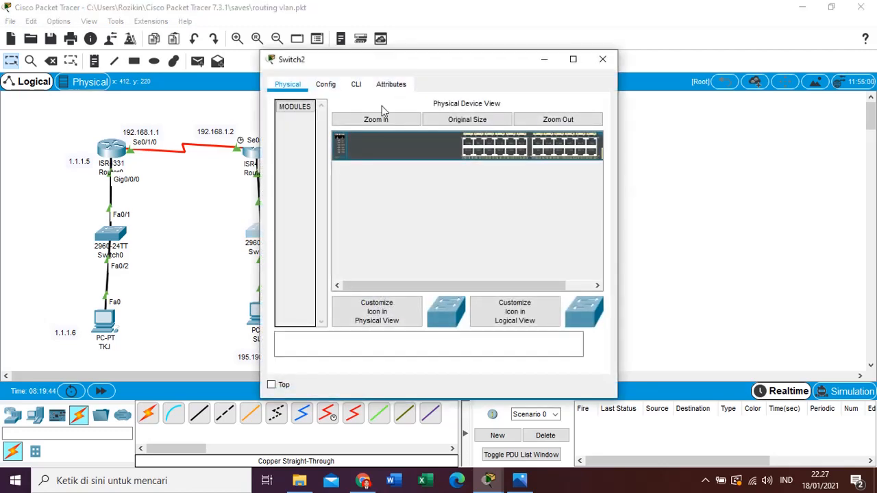
pyautogui.moveTo(365, 64); pyautogui.dragTo(511, 81)
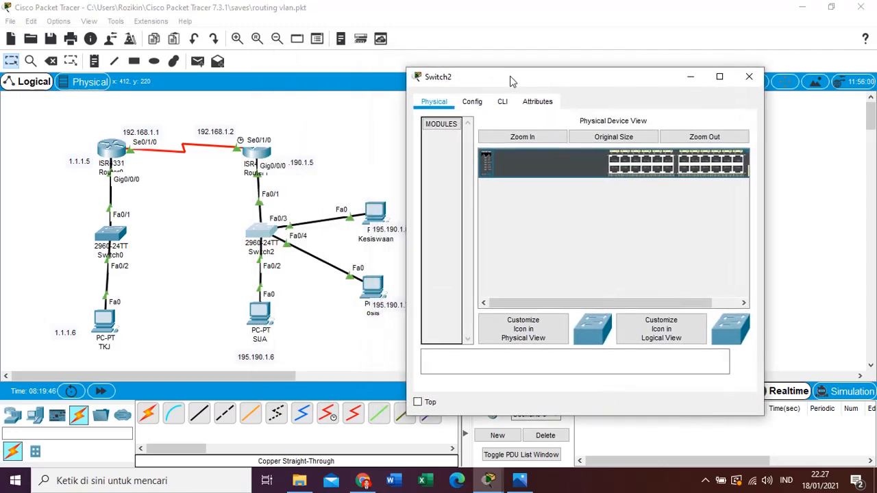
pyautogui.click(503, 102)
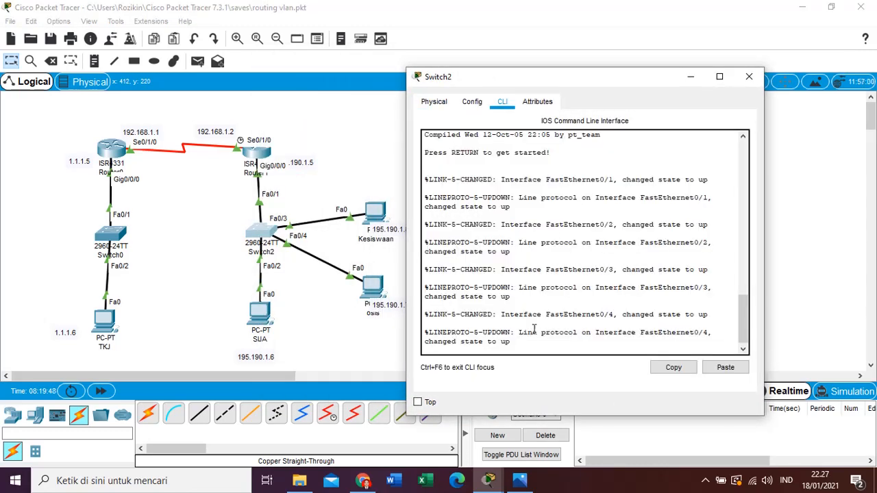
pyautogui.press('Return')
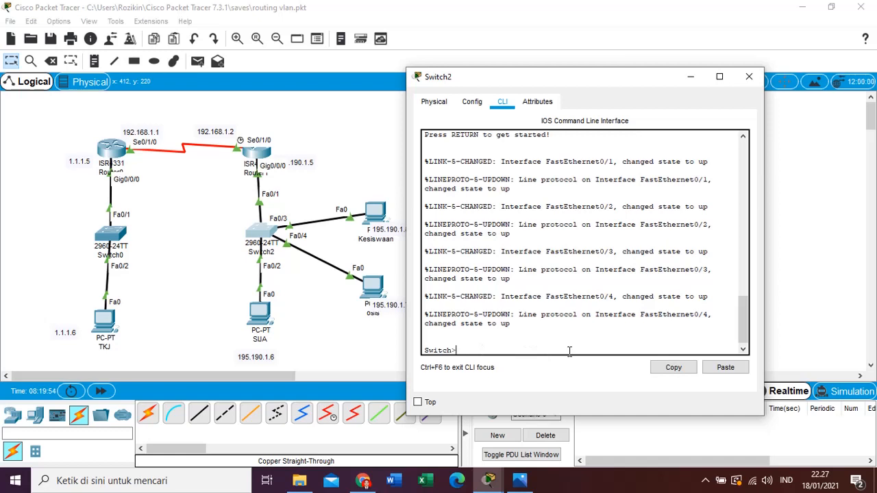
pyautogui.write('enable')
pyautogui.press('Return')
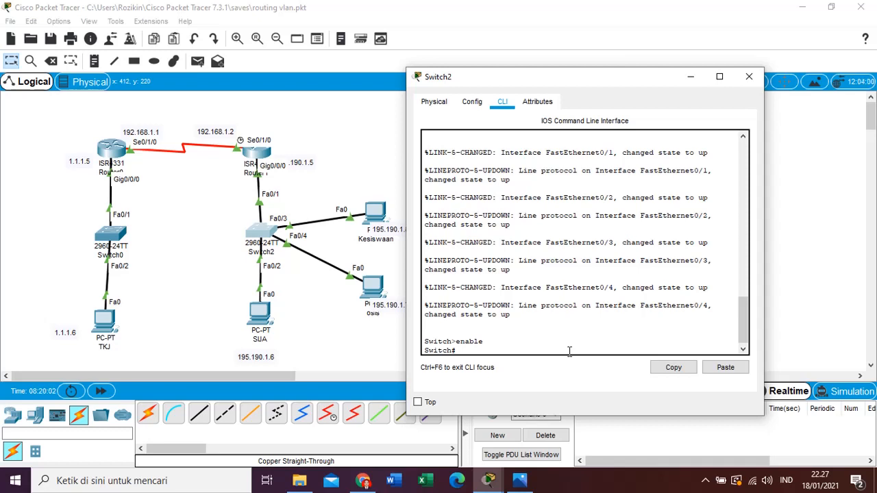
pyautogui.write('configure ')
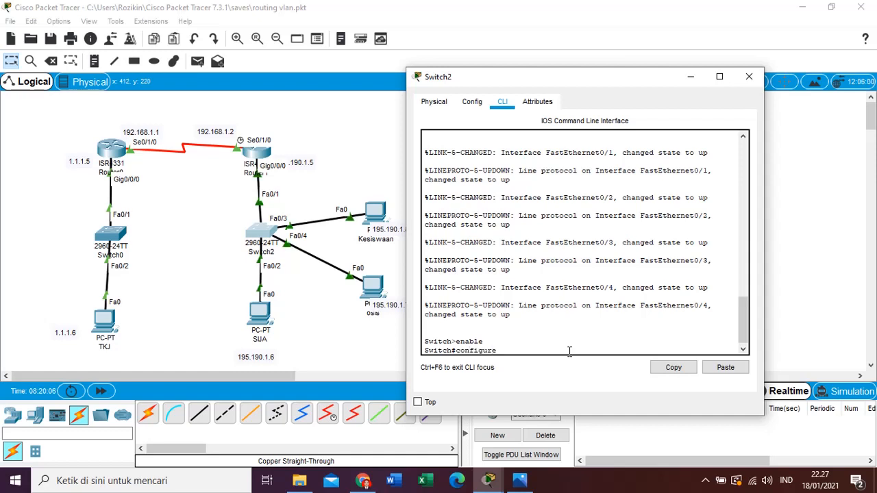
pyautogui.write('terminal')
pyautogui.press('Return')
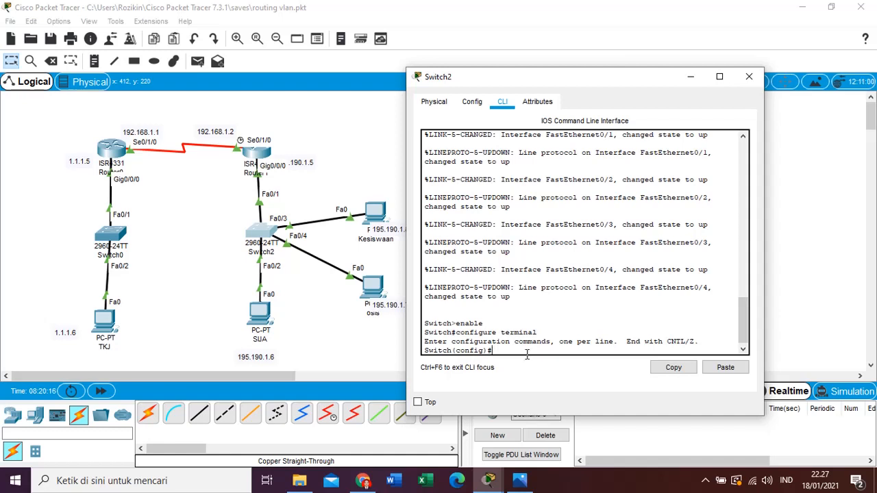
# Create VLAN 10 on Switch2, name it kindandin and exit VLAN configuration
pyautogui.write('lan 10')
pyautogui.press('Return')
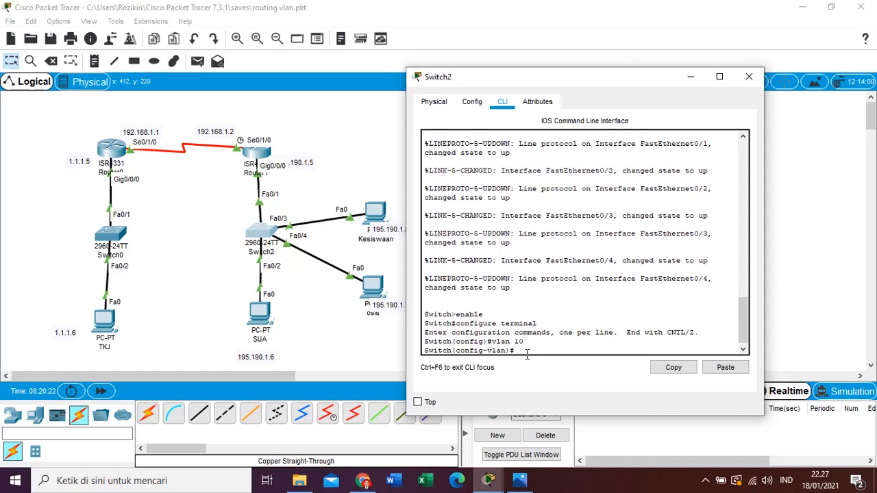
pyautogui.write('name kindandin')
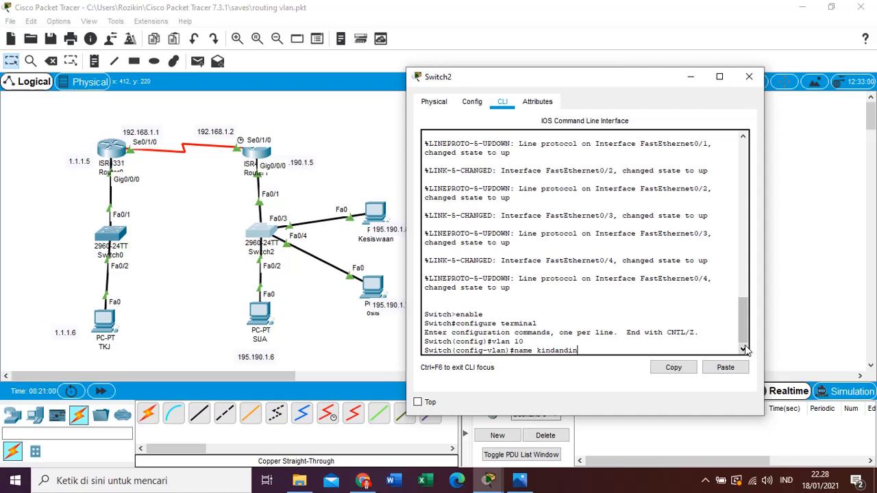
pyautogui.press('Return')
pyautogui.write('e')
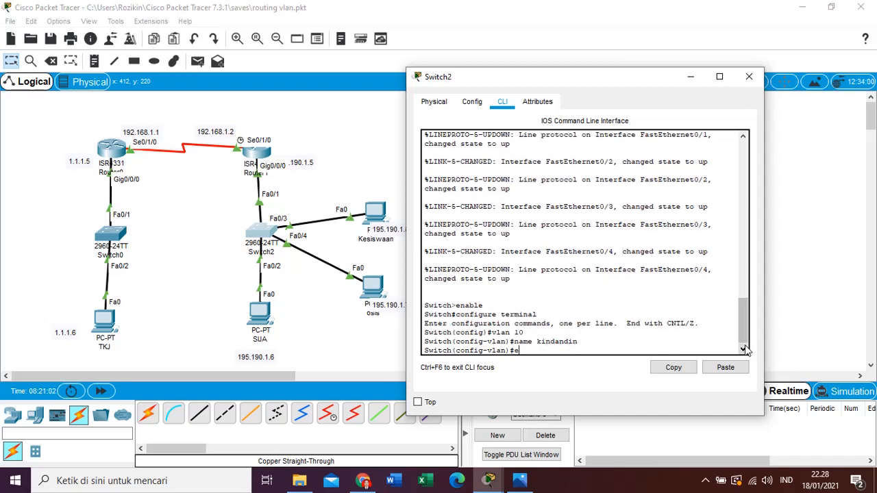
pyautogui.write('xt')
pyautogui.press('Return')
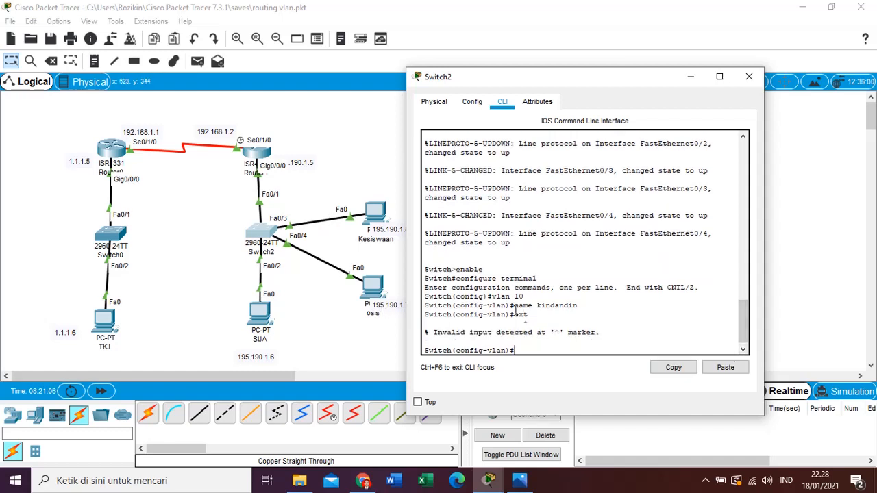
pyautogui.write('exit')
pyautogui.press('Return')
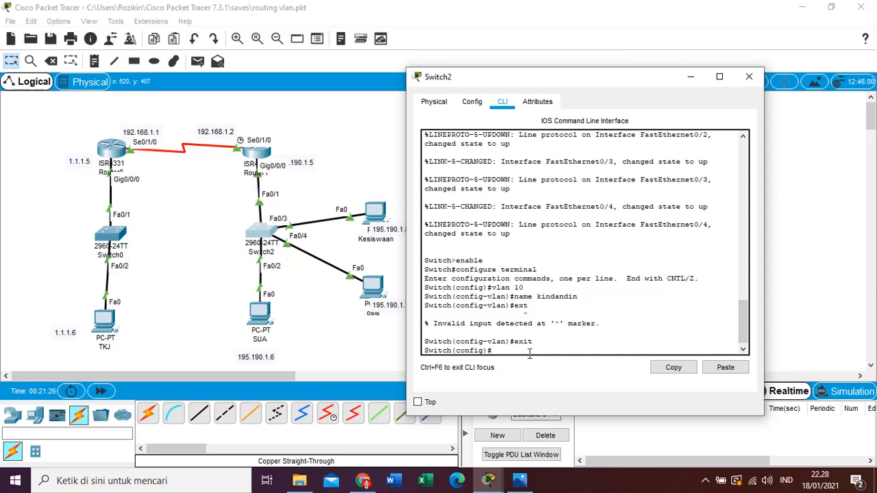
# Set Switch2's interface fastethernet0/3, which connects PC Kesiswaan, to switchport mode access
pyautogui.write('interface')
pyautogui.moveTo(377, 212)
pyautogui.mouseDown()
pyautogui.moveTo(378, 199)
pyautogui.moveTo(379, 209)
pyautogui.mouseUp()
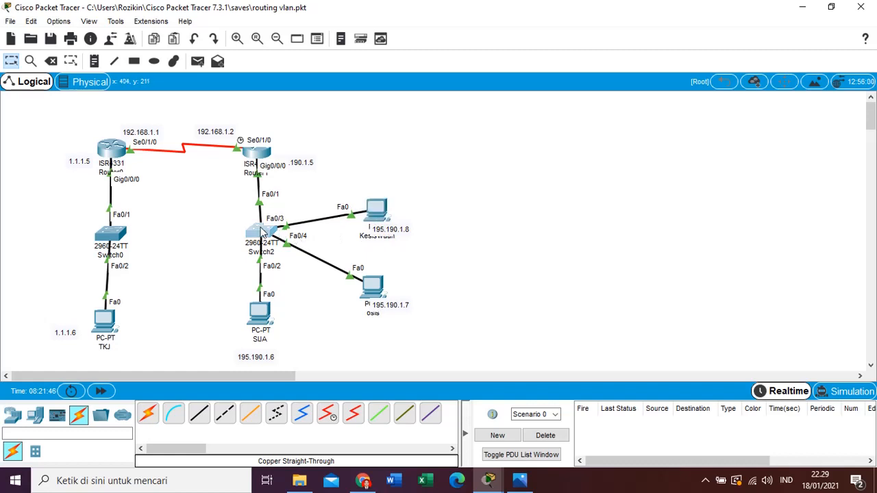
pyautogui.click(262, 233)
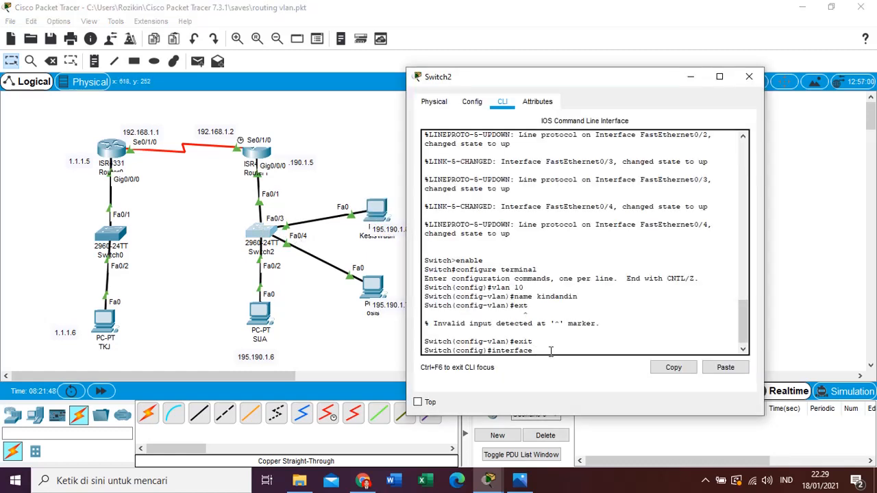
pyautogui.write('fastetherm')
pyautogui.write('et')
pyautogui.write('0/3')
pyautogui.press('Return')
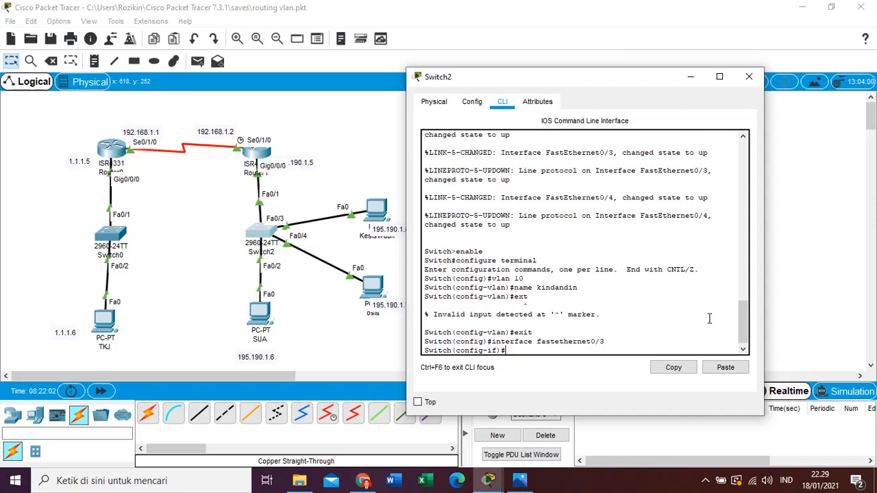
pyautogui.write('switchport mode access')
pyautogui.press('Return')
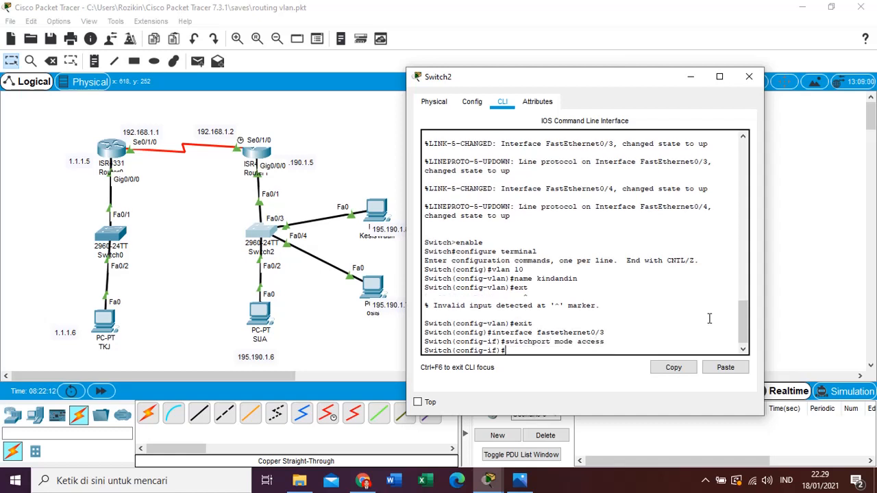
# Assign the fastethernet0/3 access port to VLAN 10 and exit interface configuration
pyautogui.write('switchport a')
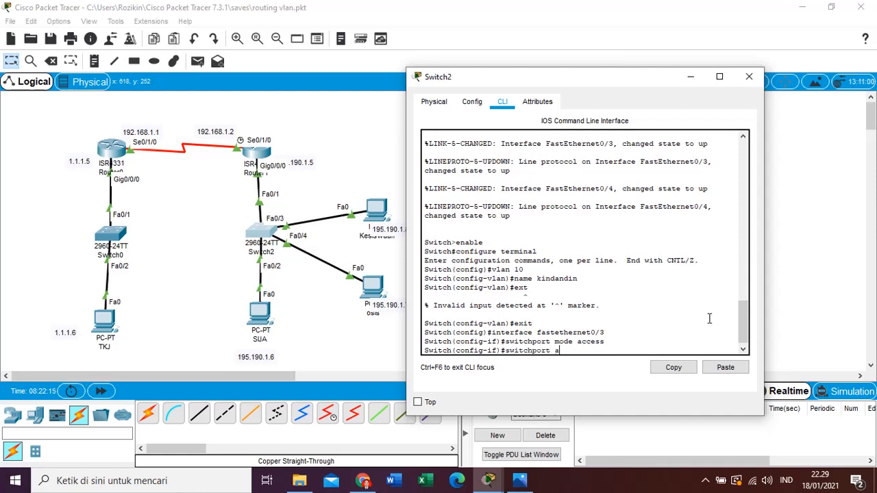
pyautogui.write('ccess vlan 10')
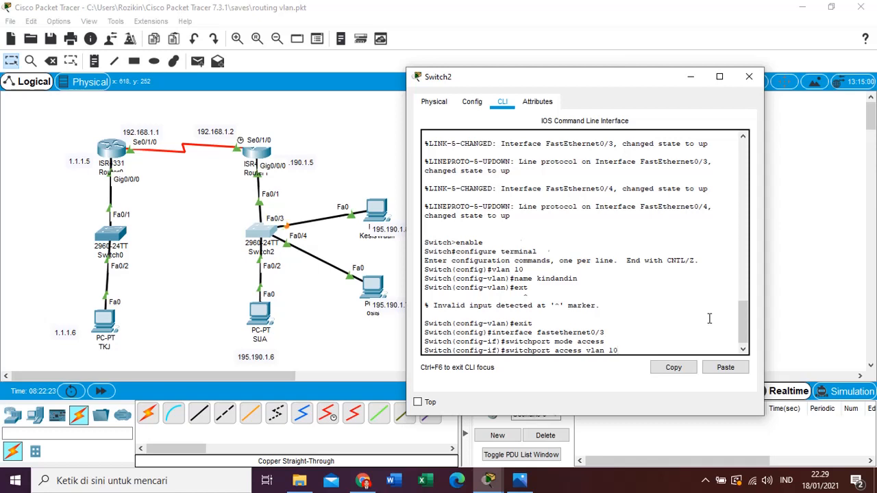
pyautogui.press('Return')
pyautogui.write('exit')
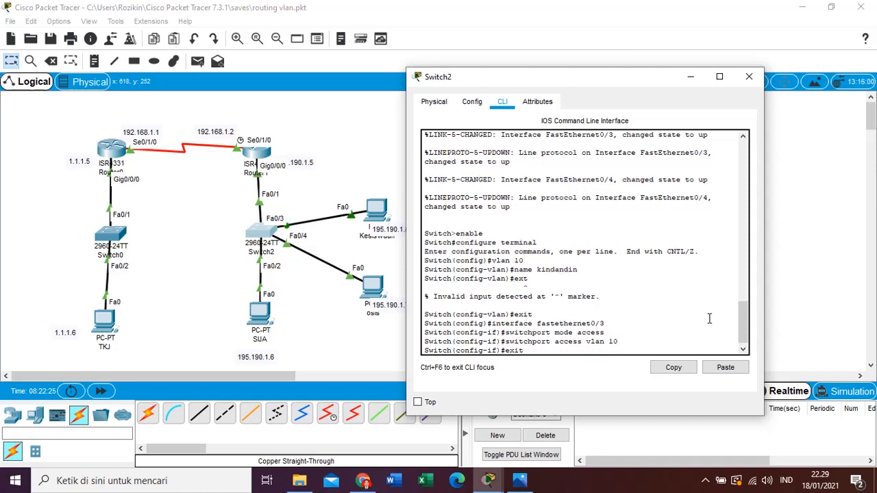
pyautogui.press('Return')
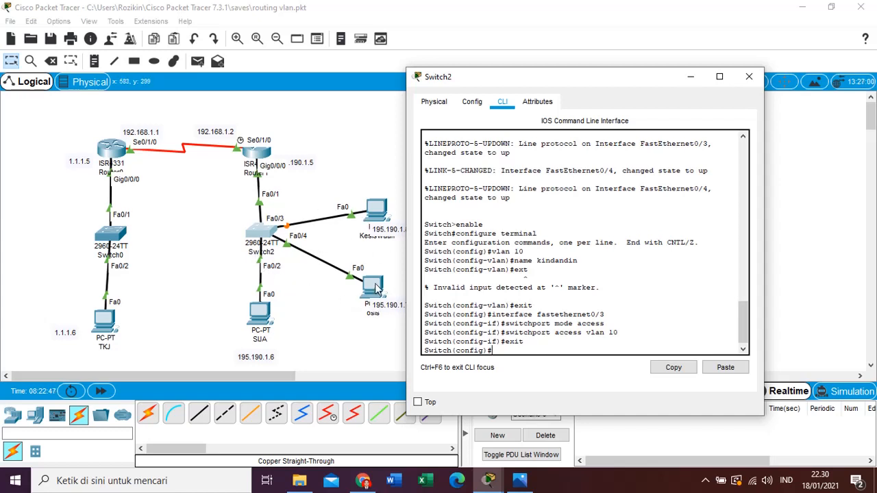
# Move PC osis and PC Kesiswaan slightly closer to Switch2, away from their IP address labels
pyautogui.moveTo(375, 288)
pyautogui.mouseDown()
pyautogui.moveTo(394, 277)
pyautogui.moveTo(387, 271)
pyautogui.moveTo(367, 285)
pyautogui.moveTo(374, 337)
pyautogui.moveTo(379, 294)
pyautogui.moveTo(400, 276)
pyautogui.moveTo(368, 276)
pyautogui.moveTo(386, 289)
pyautogui.moveTo(372, 290)
pyautogui.moveTo(381, 283)
pyautogui.moveTo(385, 290)
pyautogui.moveTo(363, 291)
pyautogui.moveTo(388, 287)
pyautogui.moveTo(363, 282)
pyautogui.mouseUp()
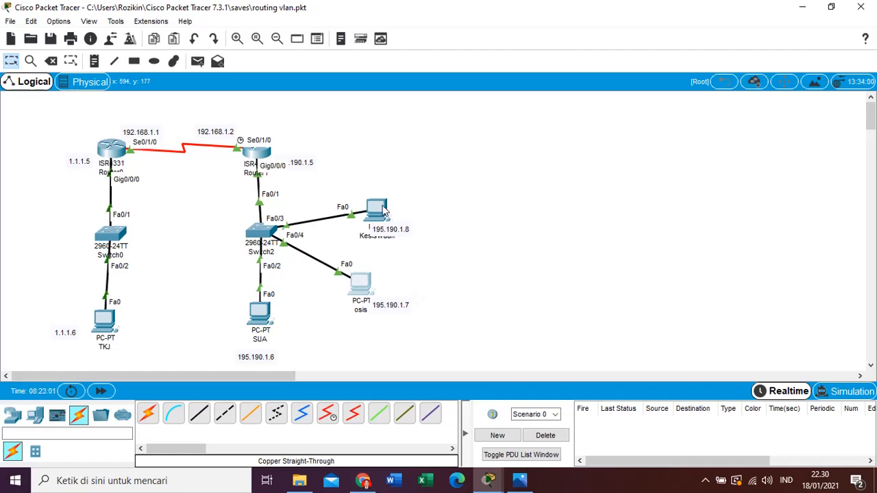
pyautogui.moveTo(381, 209)
pyautogui.mouseDown()
pyautogui.moveTo(357, 208)
pyautogui.moveTo(363, 211)
pyautogui.mouseUp()
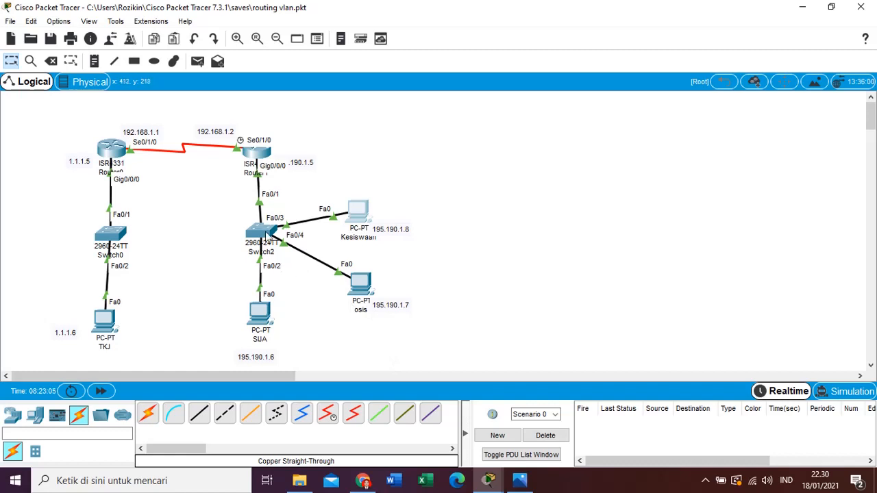
# Set Switch2's interface fastethernet0/4, which connects PC osis, to switchport mode access
pyautogui.click(266, 233)
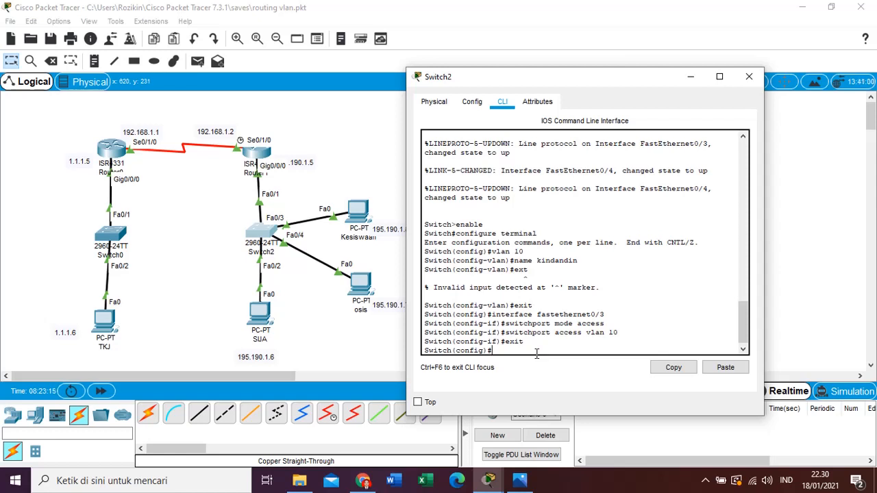
pyautogui.write('exit')
pyautogui.press('Up')
pyautogui.press('Up')
pyautogui.press('Up')
pyautogui.press('BackSpace')
pyautogui.write('4')
pyautogui.press('Return')
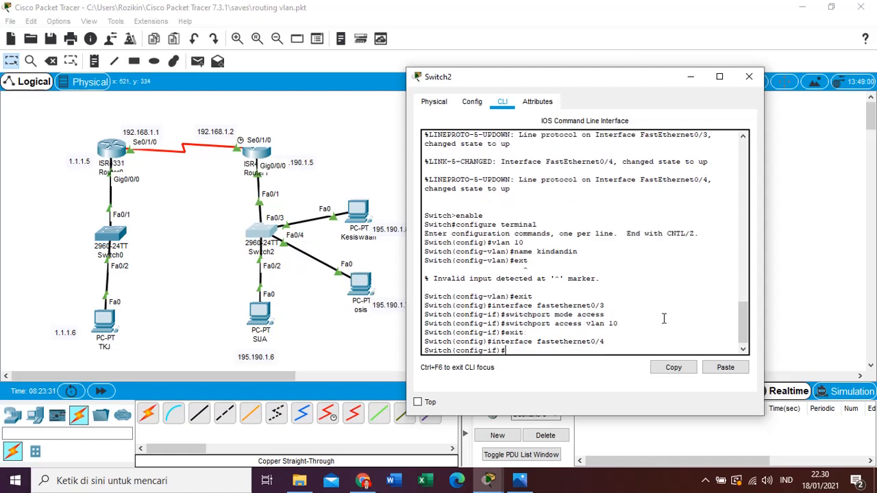
pyautogui.write('switchport mode access')
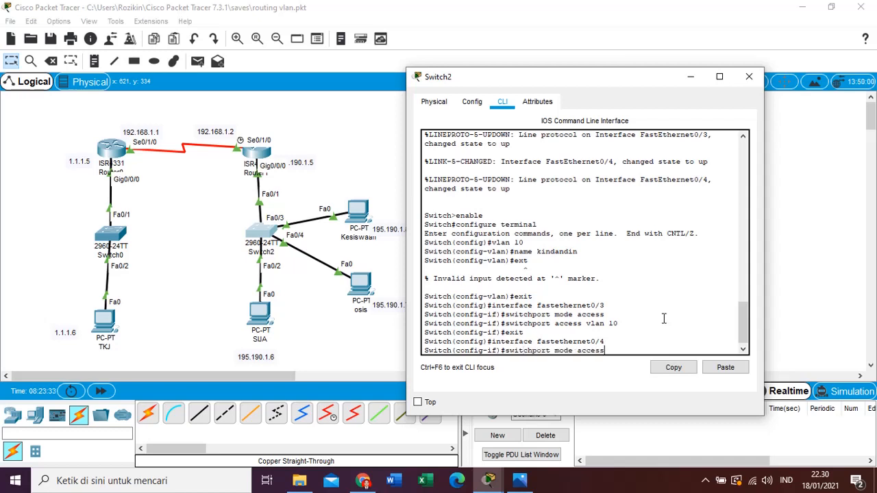
pyautogui.press('Return')
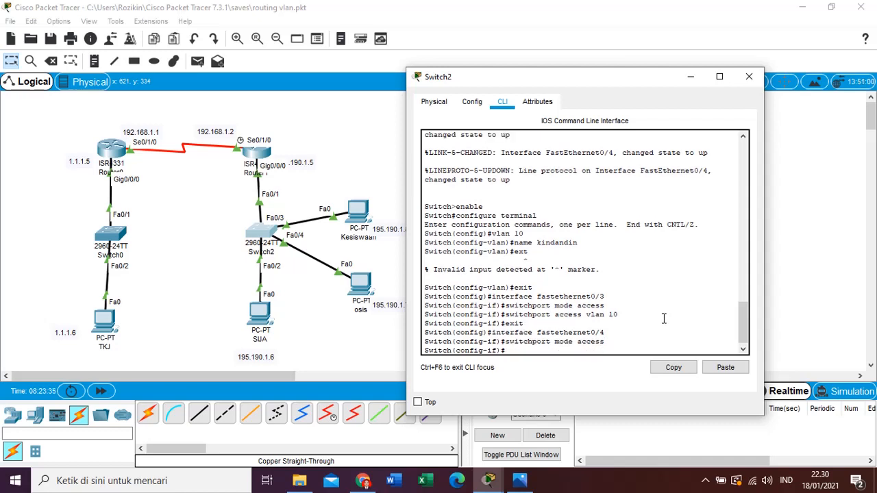
# Assign the fastethernet0/4 access port to VLAN 10 and exit interface configuration
pyautogui.write('switchport access vlan 10')
pyautogui.press('Return')
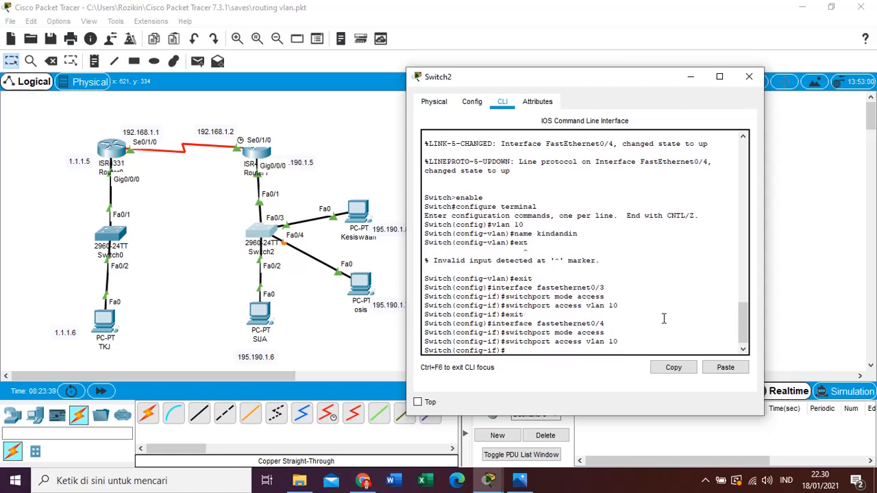
pyautogui.press('Up')
pyautogui.press('Down')
pyautogui.write('exit')
pyautogui.press('Return')
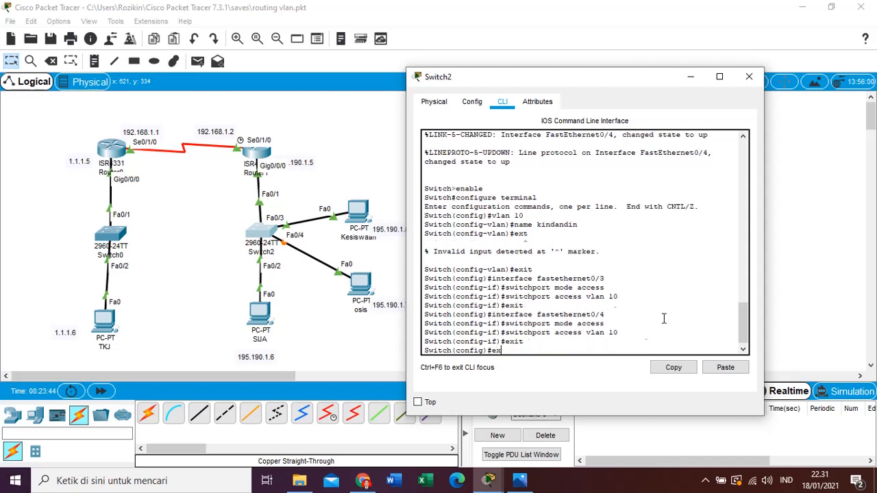
# Leave Switch2's global configuration mode and review the VLAN assignments with show vlan
pyautogui.write('ex')
pyautogui.press('Return')
pyautogui.press('Return')
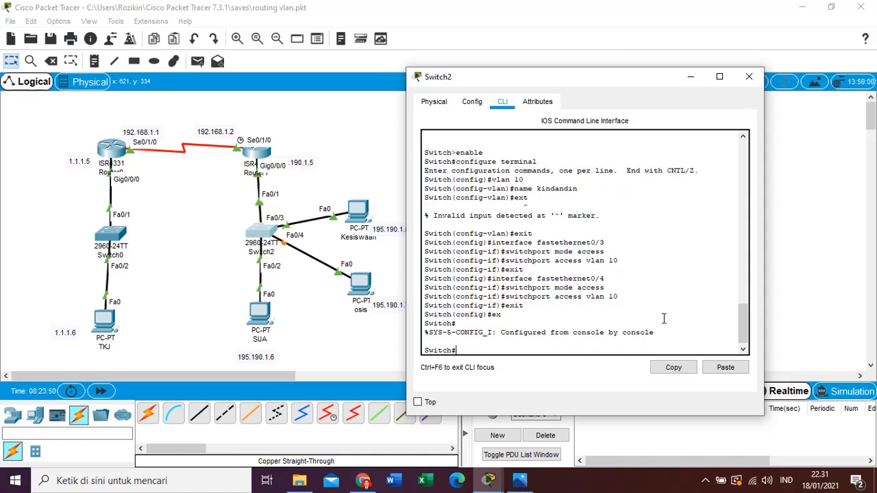
pyautogui.write('show vlan')
pyautogui.press('Return')
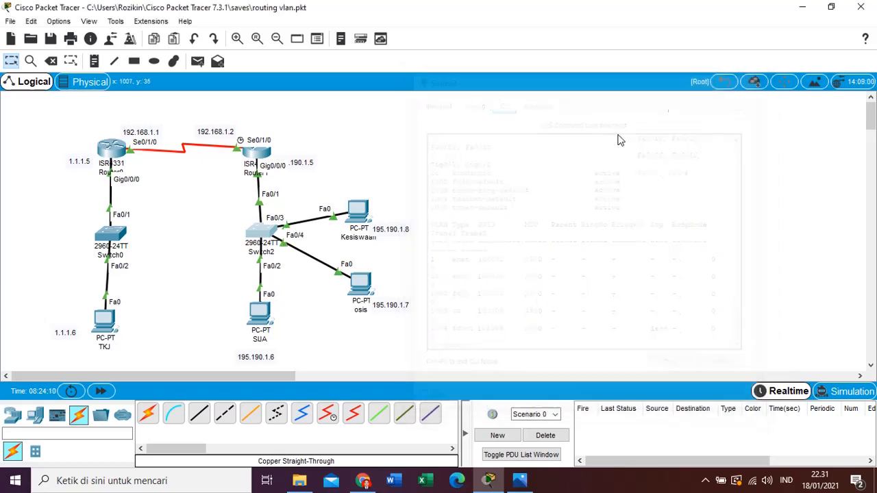
pyautogui.click(749, 76)
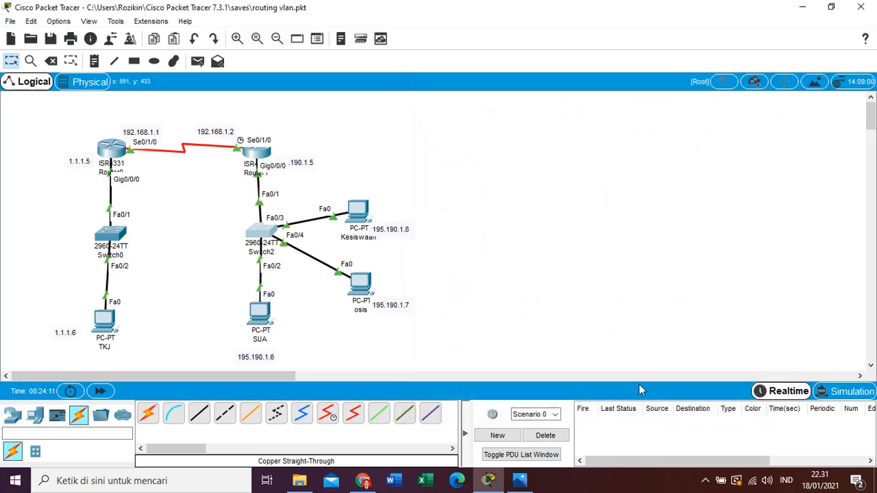
# Test connectivity by sending a simple PDU from PC TKJ to PC SIJA twice, and clear the test scenario
pyautogui.click(198, 62)
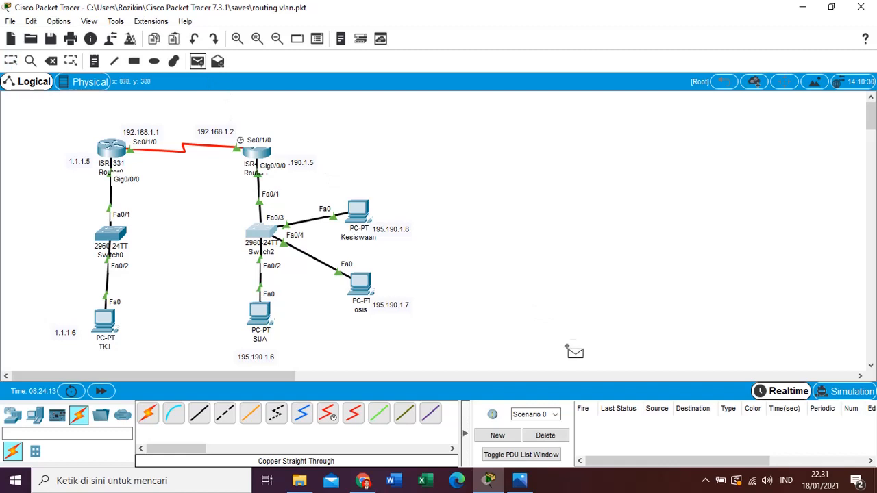
pyautogui.click(101, 323)
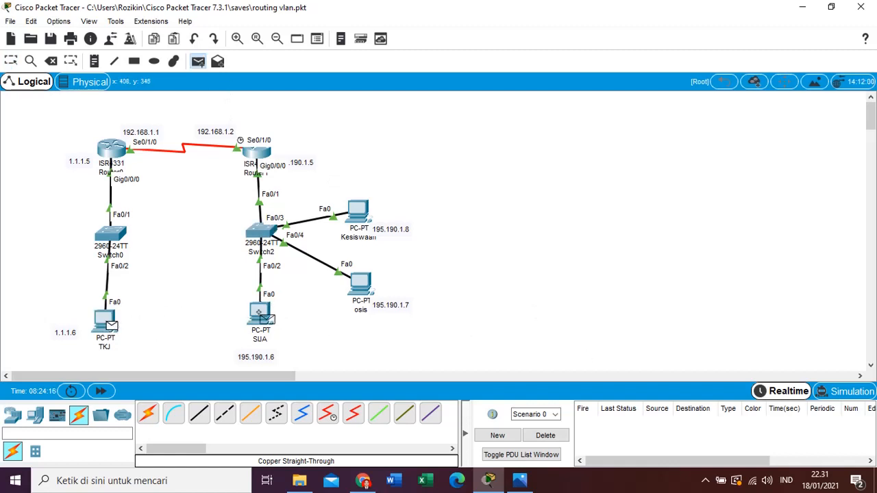
pyautogui.click(260, 318)
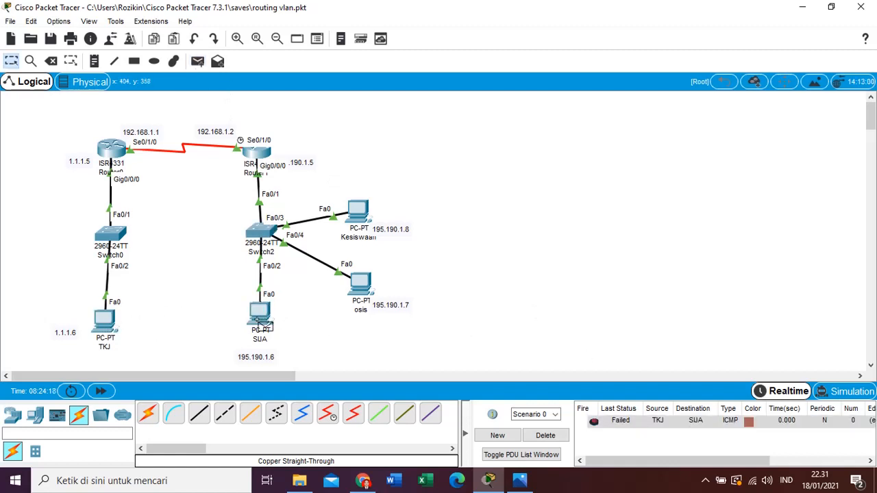
pyautogui.moveTo(262, 328)
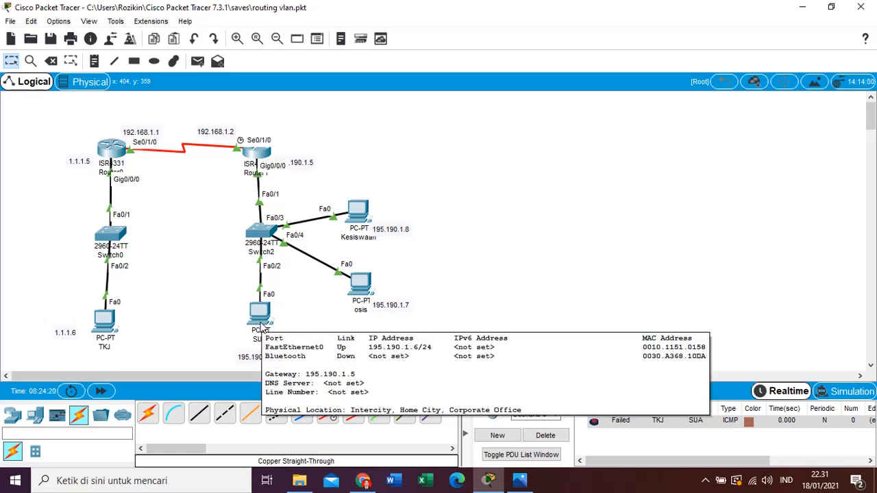
pyautogui.click(198, 62)
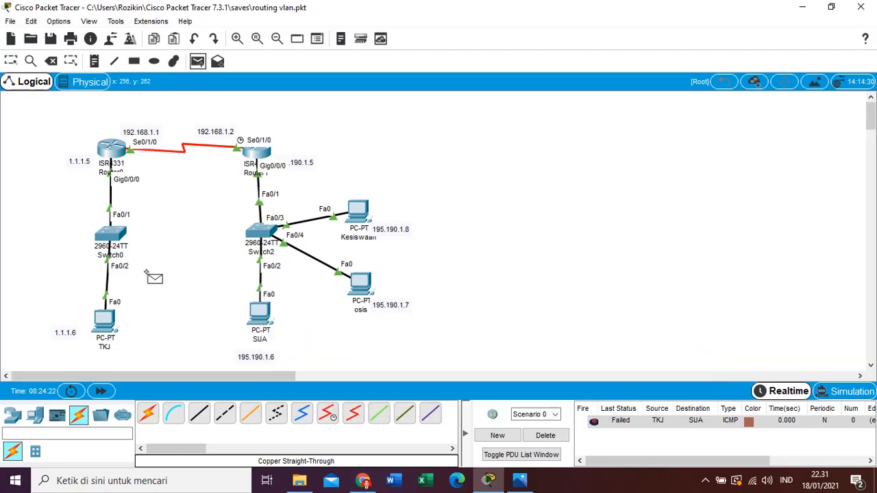
pyautogui.click(105, 321)
pyautogui.click(260, 315)
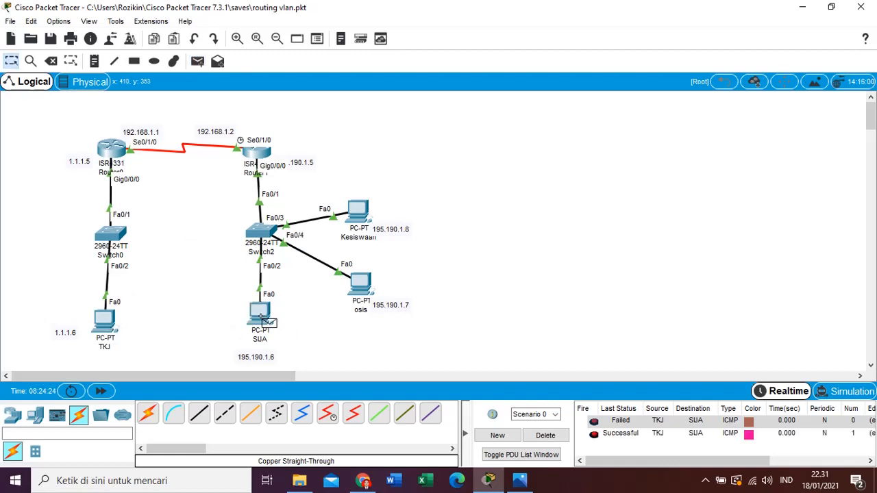
pyautogui.click(545, 435)
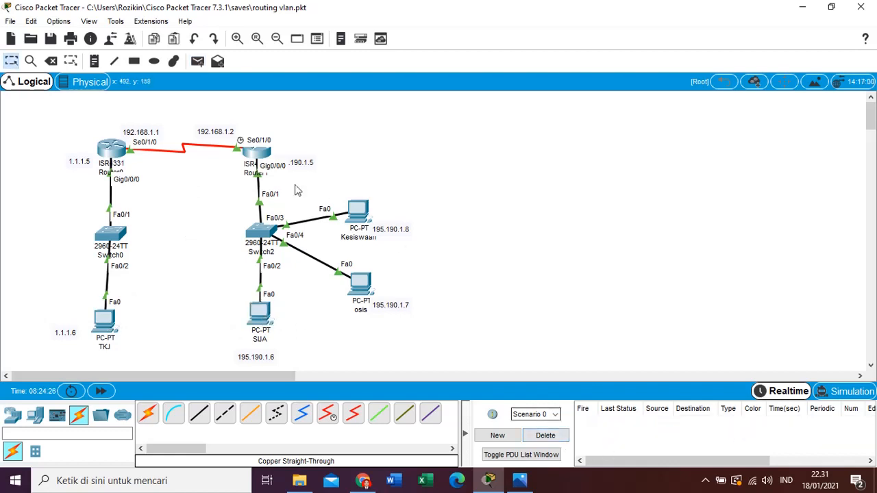
# Test connectivity inside VLAN 10 by sending a simple PDU from PC osis to PC Kesiswaan
pyautogui.click(198, 61)
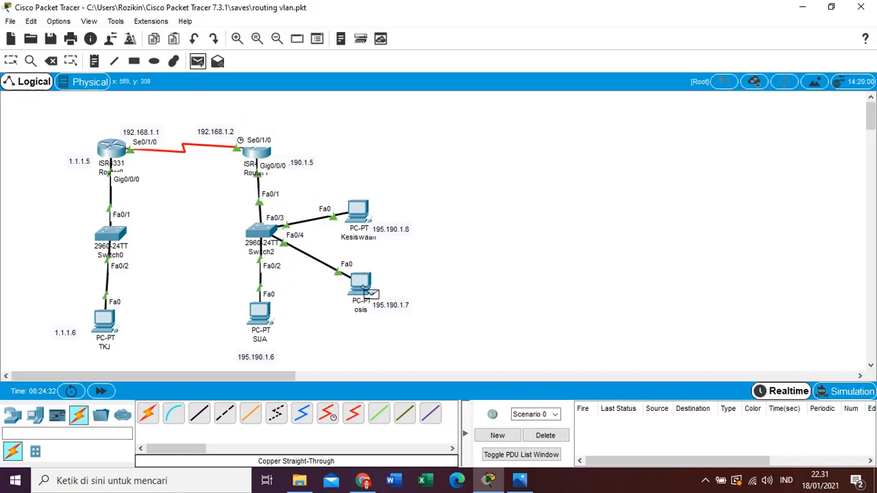
pyautogui.click(363, 288)
pyautogui.click(358, 212)
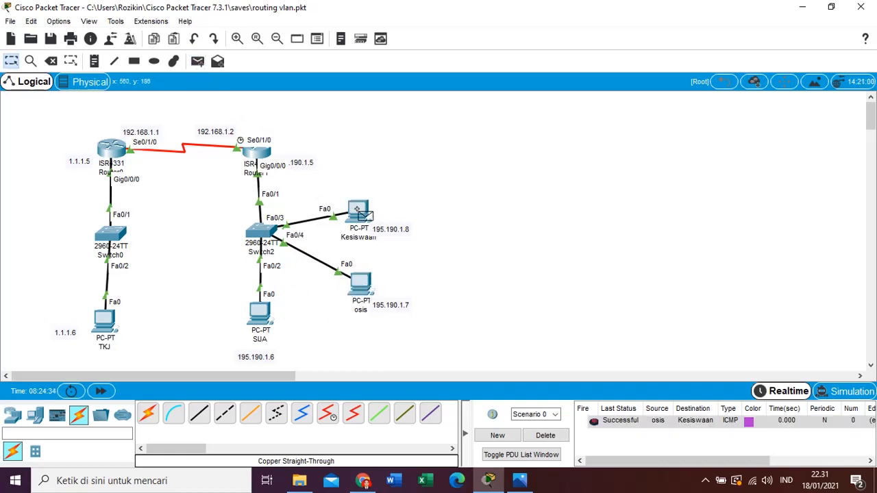
# Test VLAN isolation with simple PDUs from PC osis and PC Kesiswaan to PC SIJA, and clear the test scenario
pyautogui.click(197, 61)
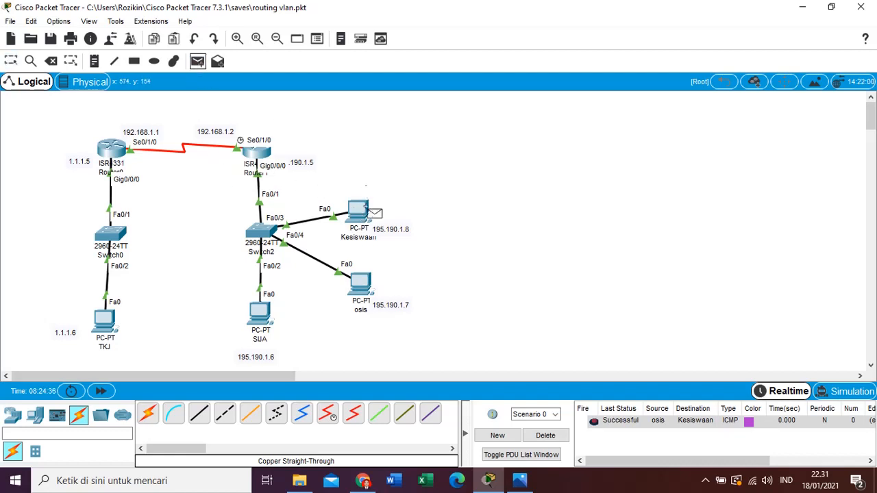
pyautogui.click(363, 288)
pyautogui.click(262, 316)
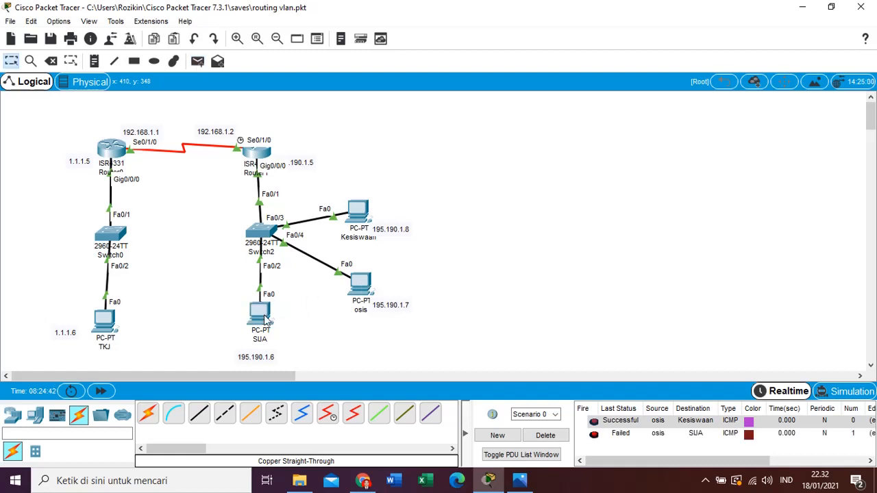
pyautogui.click(198, 61)
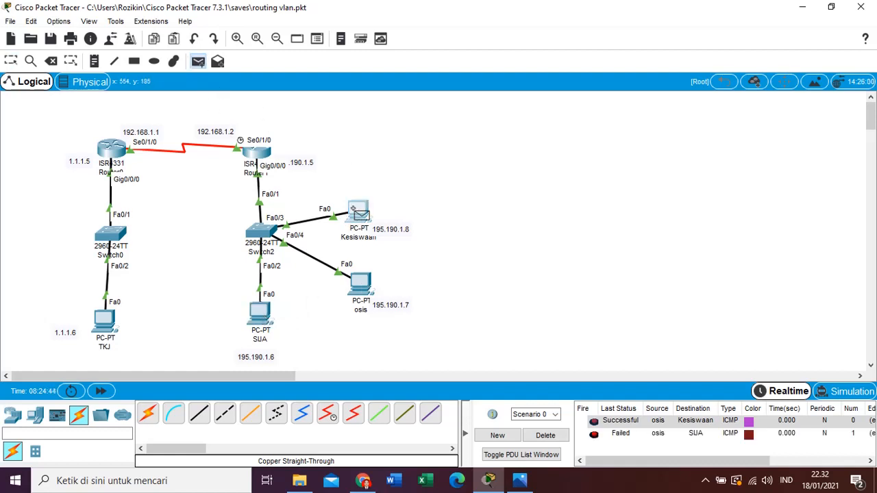
pyautogui.click(355, 210)
pyautogui.click(262, 317)
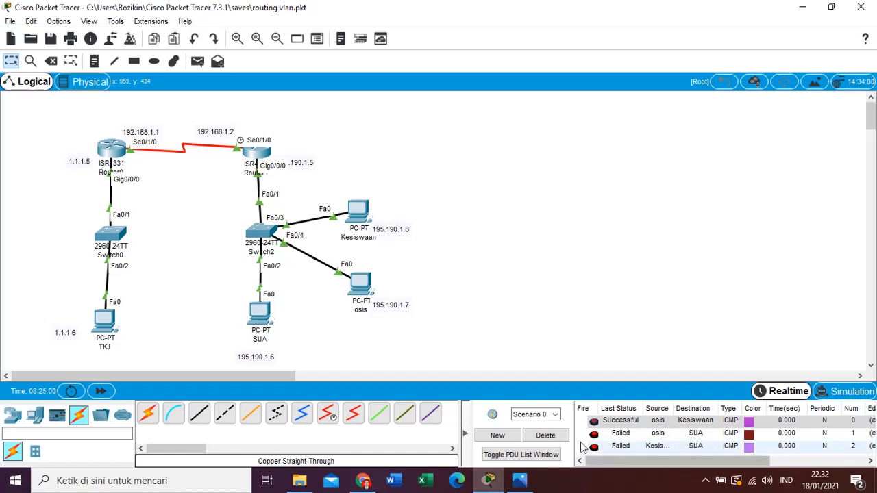
pyautogui.click(545, 435)
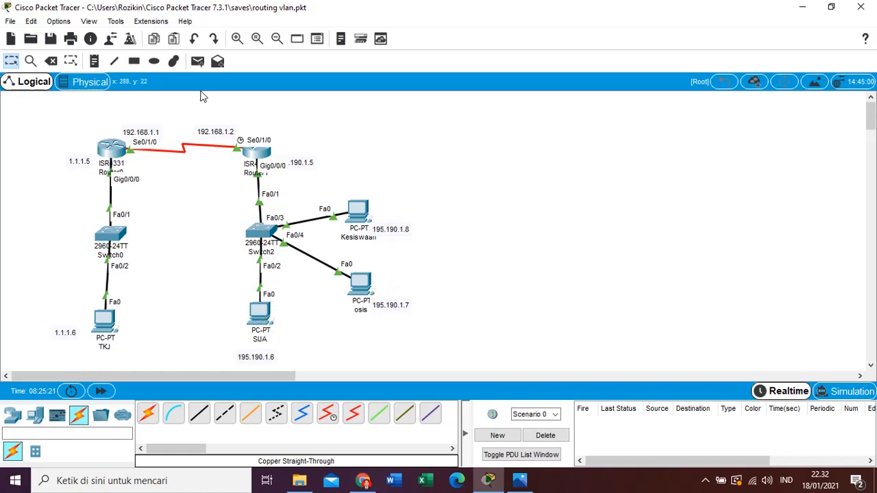
# Test isolation from the remote network by sending a simple PDU from PC osis to PC TKJ
pyautogui.click(197, 61)
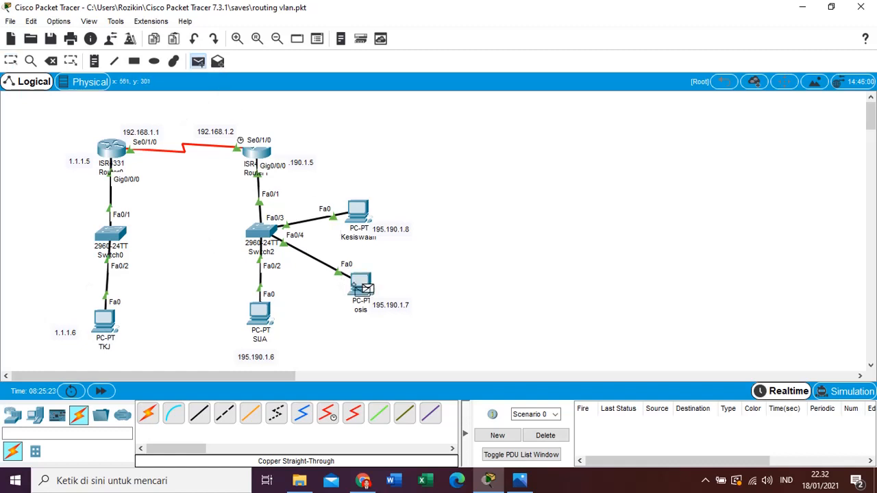
pyautogui.click(358, 289)
pyautogui.click(127, 322)
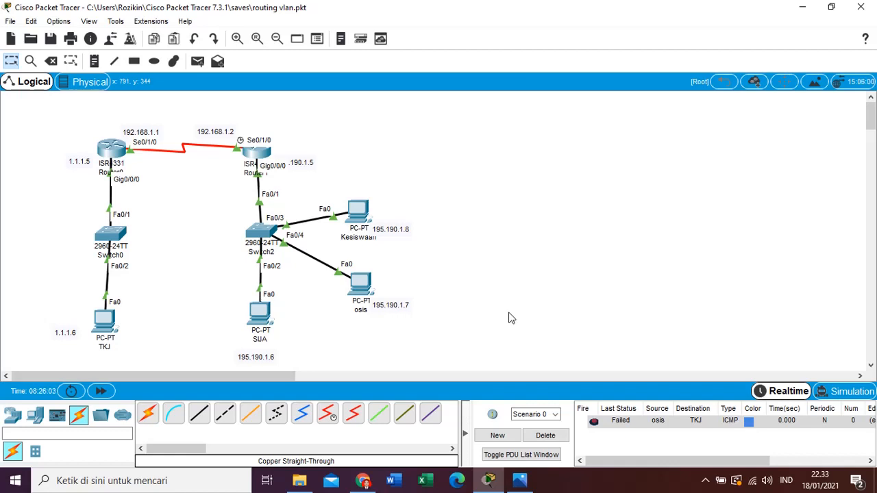
pyautogui.click(705, 480)
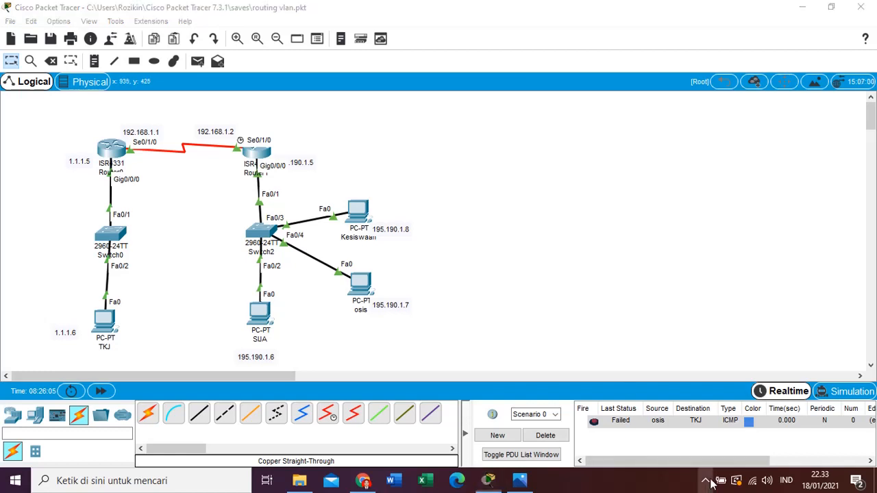
pyautogui.click(705, 454)
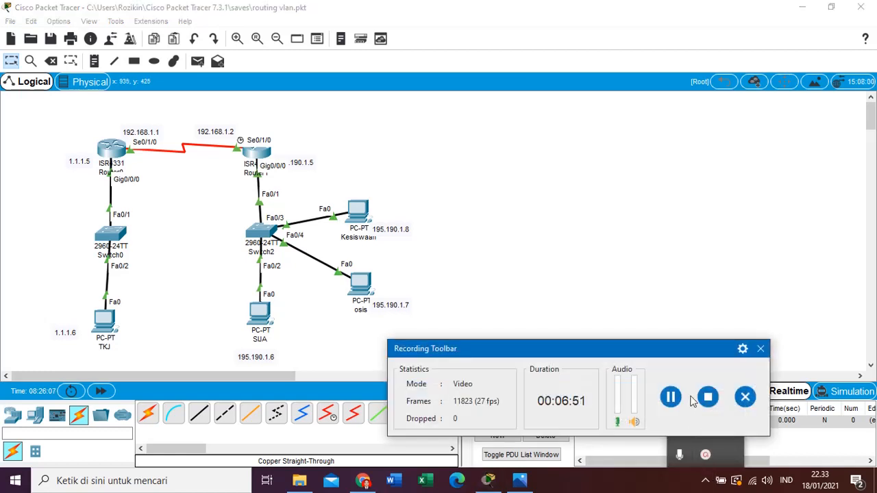